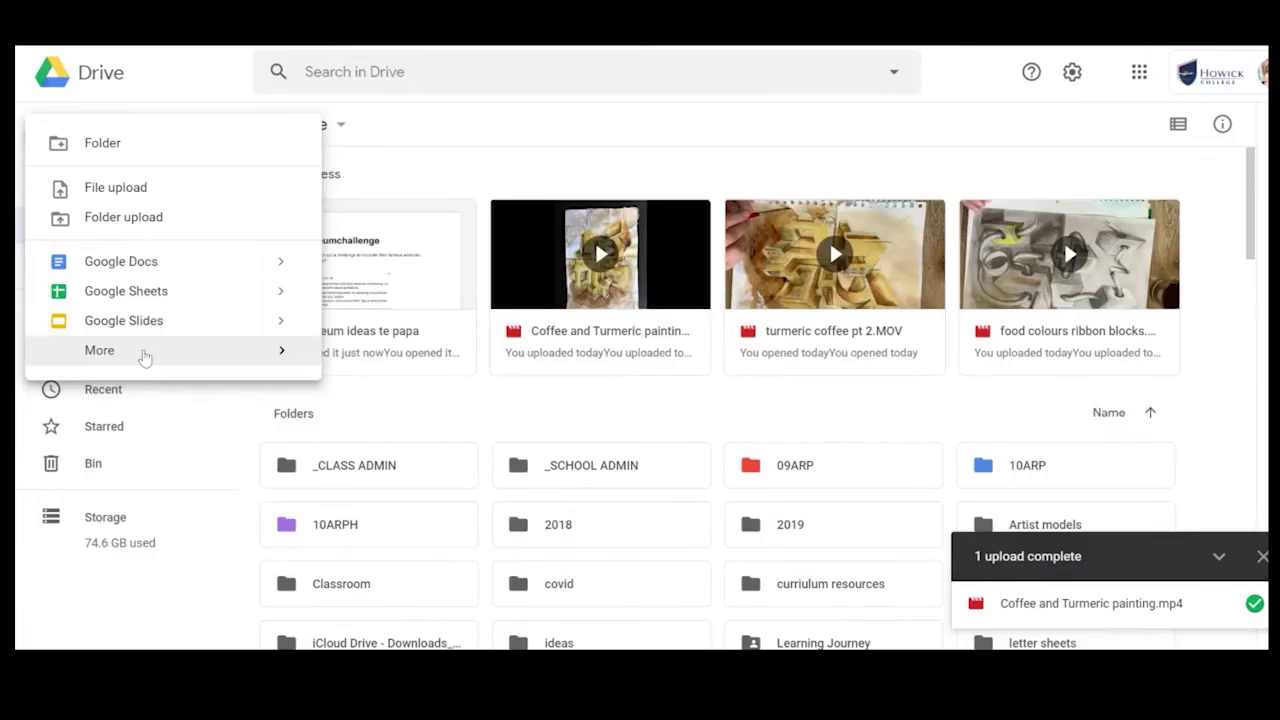
Step: Create a new Google Drawings file and insert a bulldog puppy face photo from a web image search for "bulldog"
mouse_move(143, 355)
left_click(465, 400)
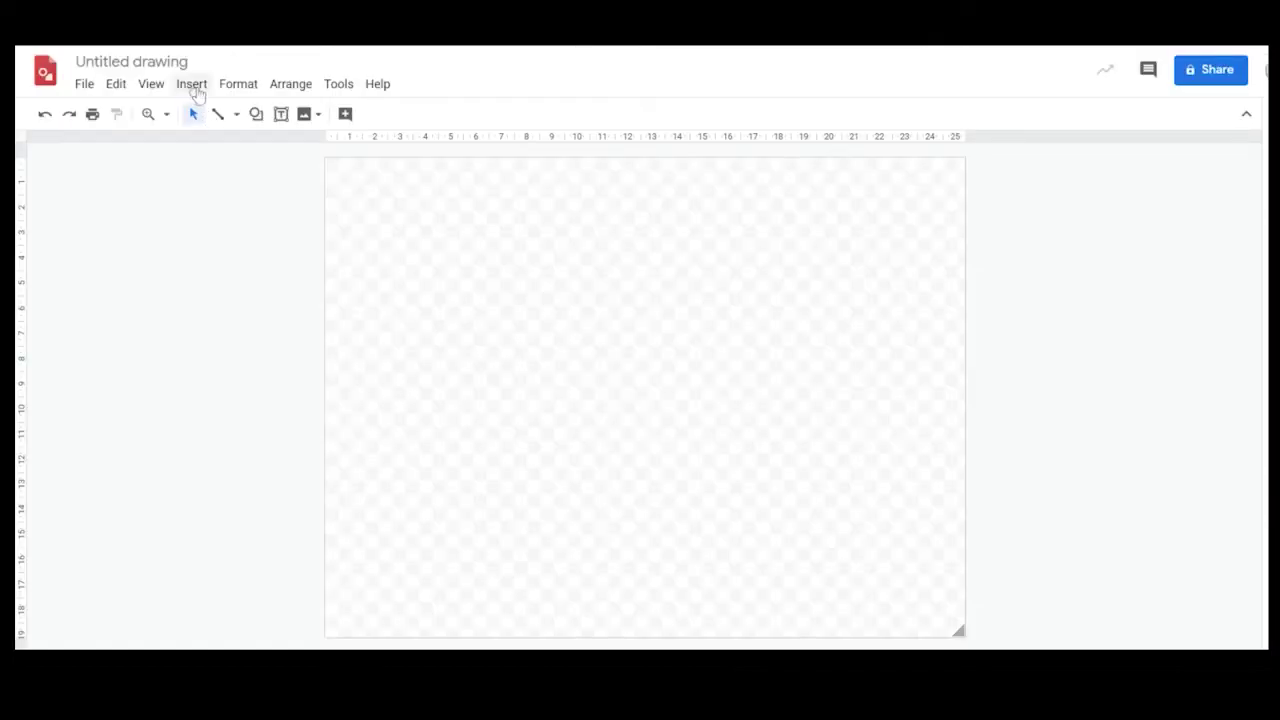
left_click(195, 88)
mouse_move(235, 122)
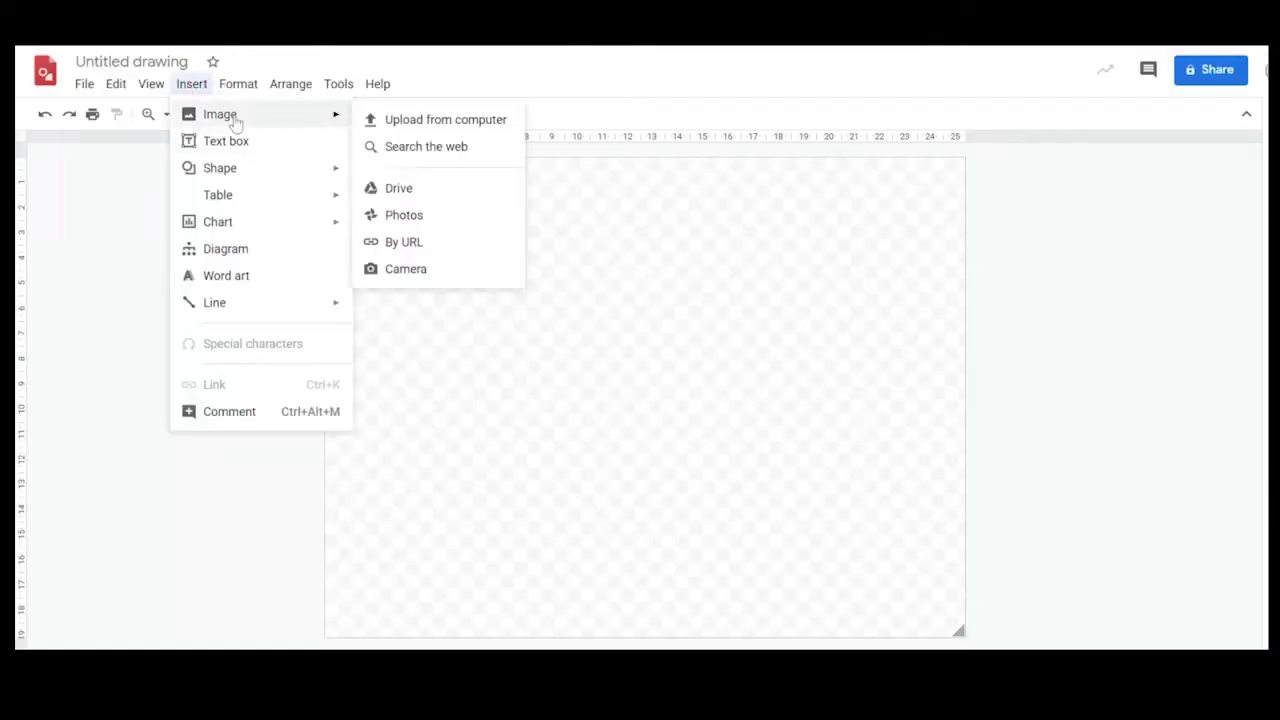
left_click(448, 151)
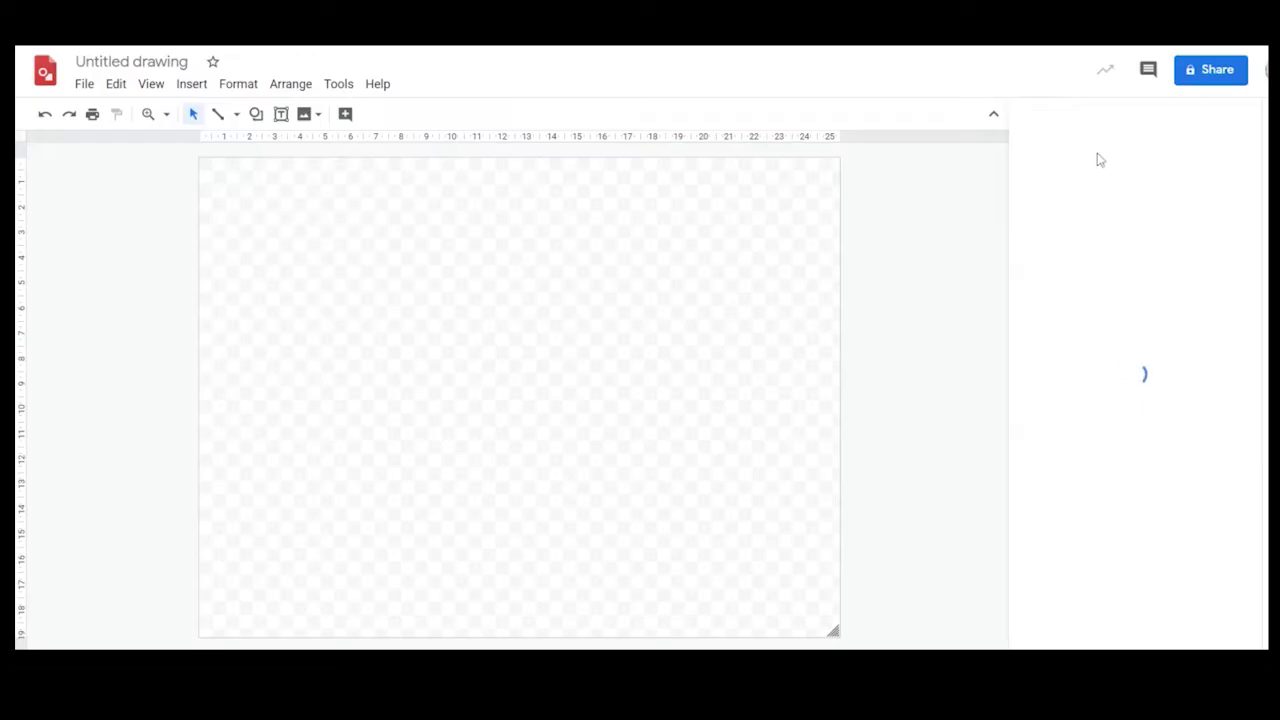
type("bulldog")
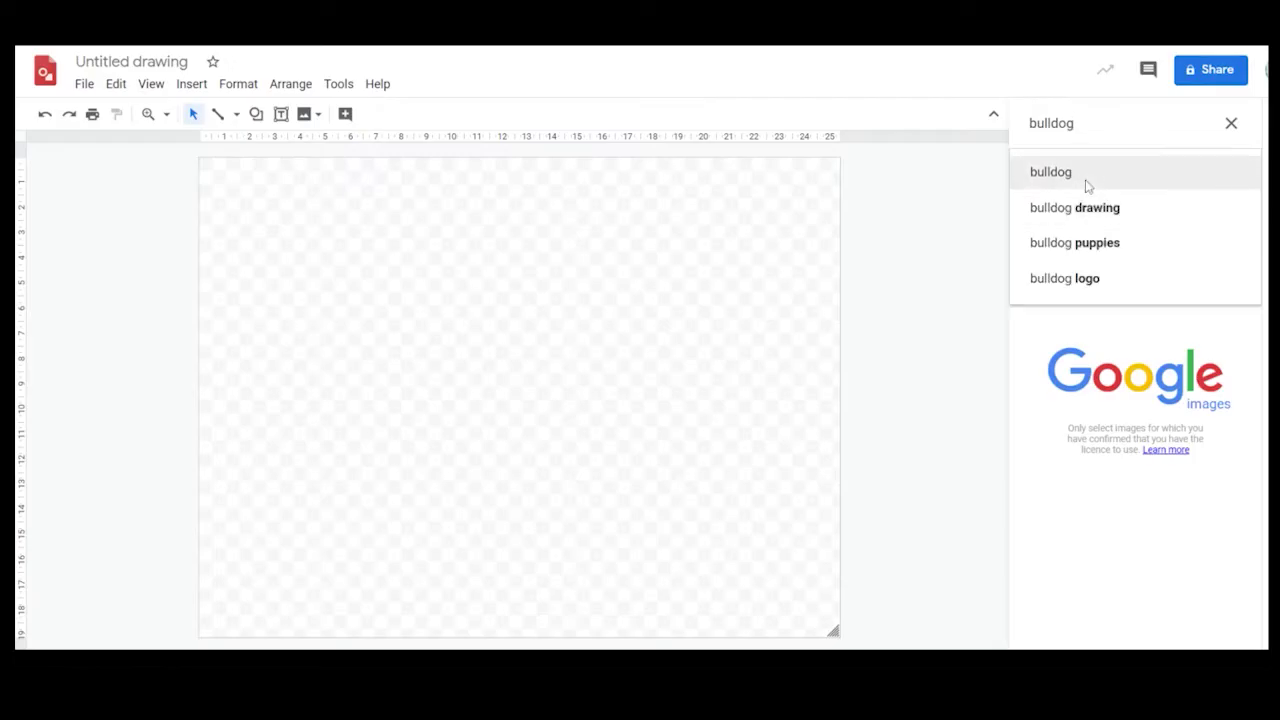
left_click(1086, 184)
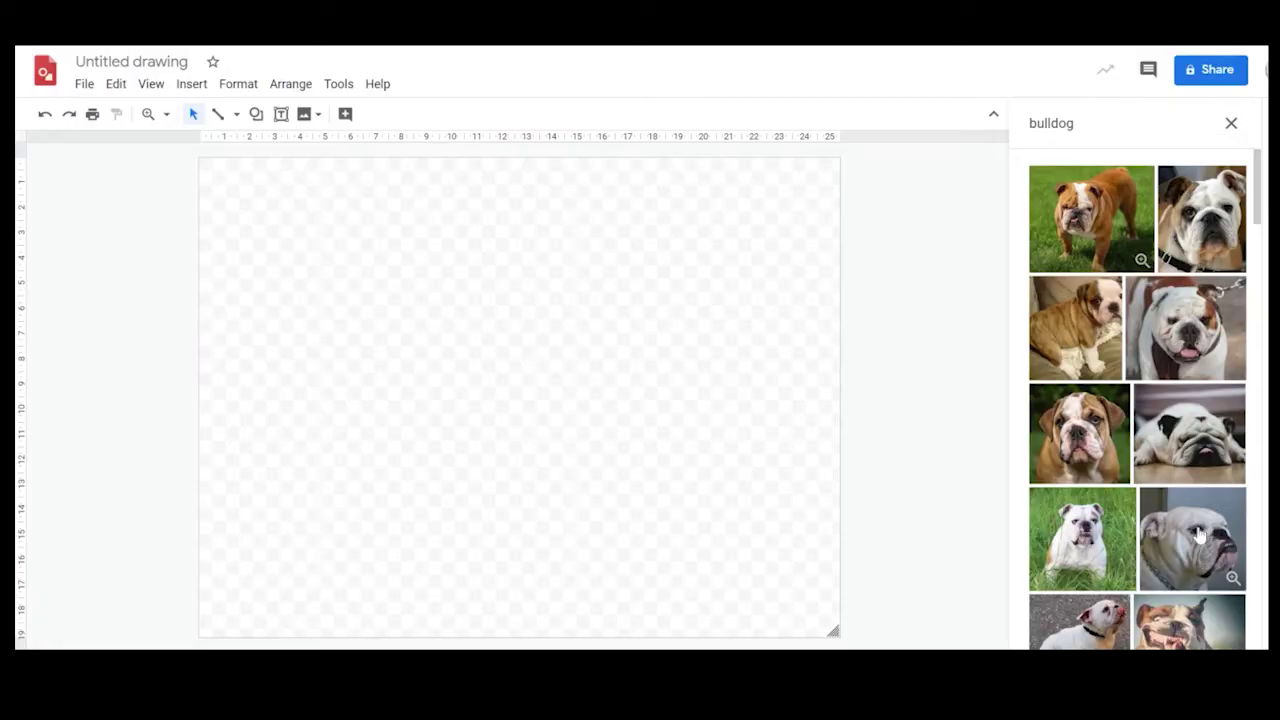
double_click(1083, 430)
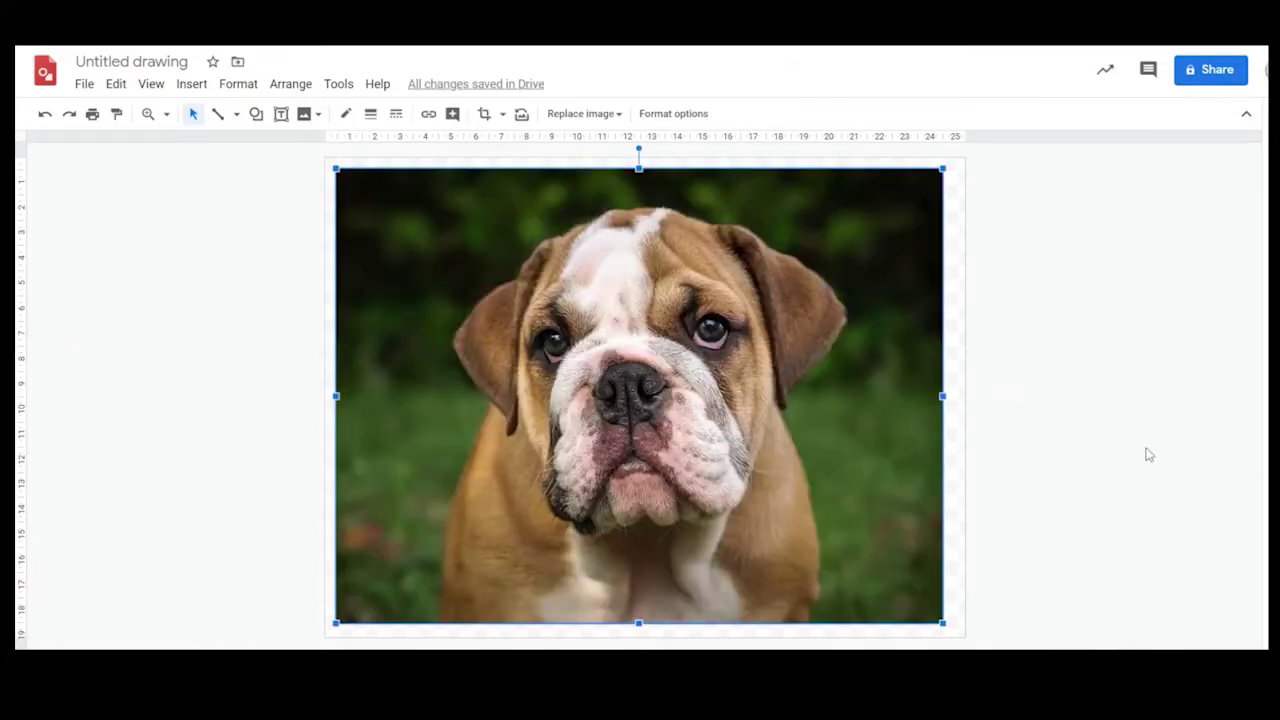
Step: Resize the canvas slightly so it fits more closely around the bulldog photo
left_click(966, 641)
mouse_move(960, 632)
left_mouse_down()
mouse_move(988, 634)
mouse_move(957, 632)
left_mouse_up()
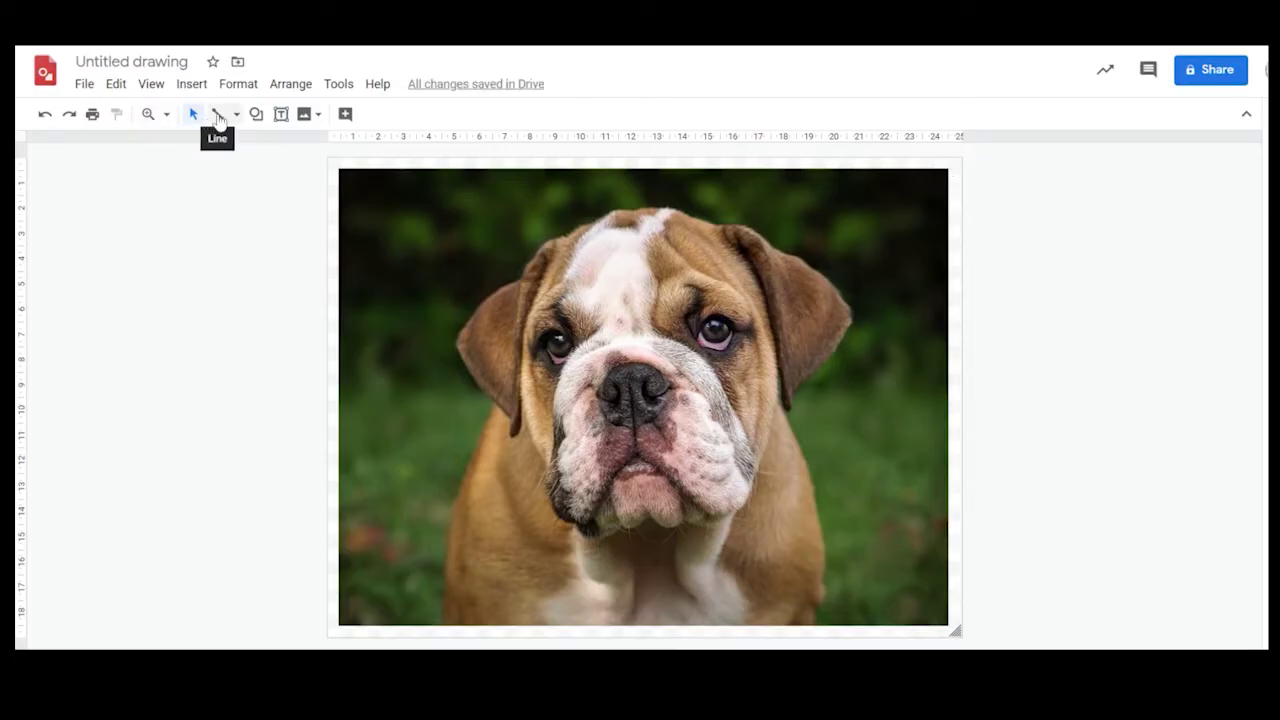
Step: At 200% zoom, trace the pupil of the dog's right-hand eye in the photo with a closed polyline
left_click(166, 114)
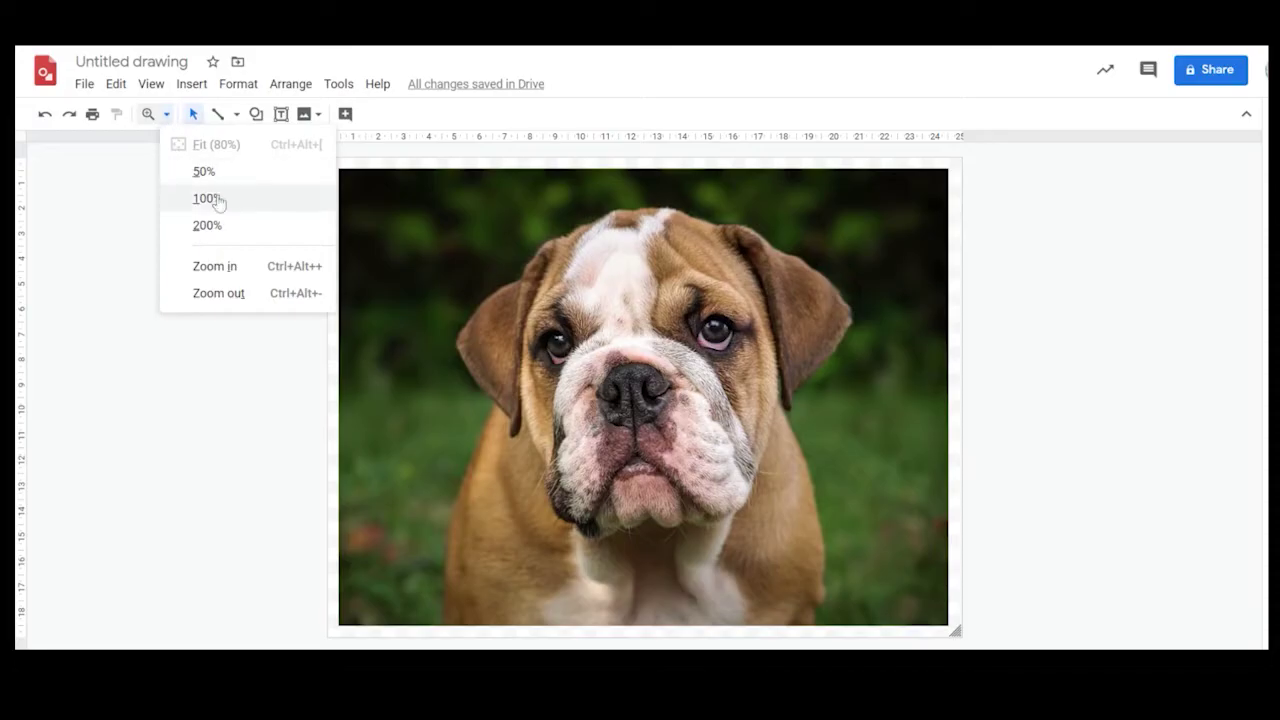
left_click(218, 232)
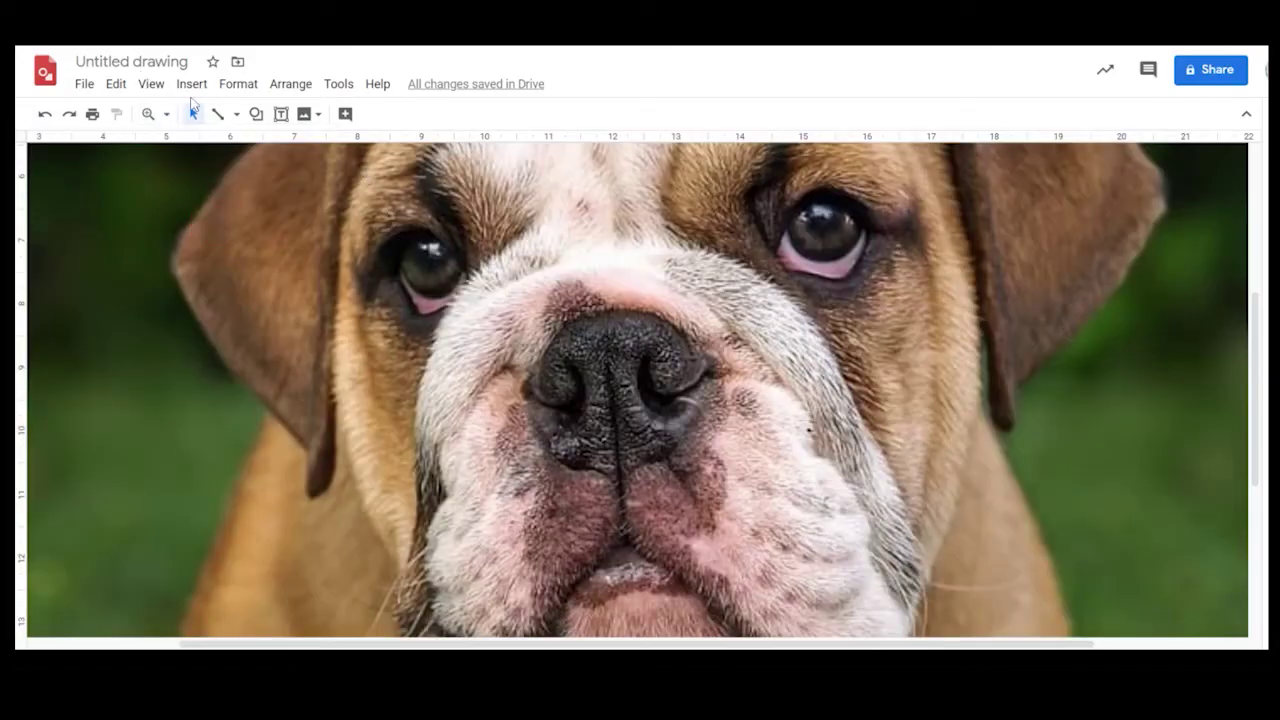
left_click(236, 114)
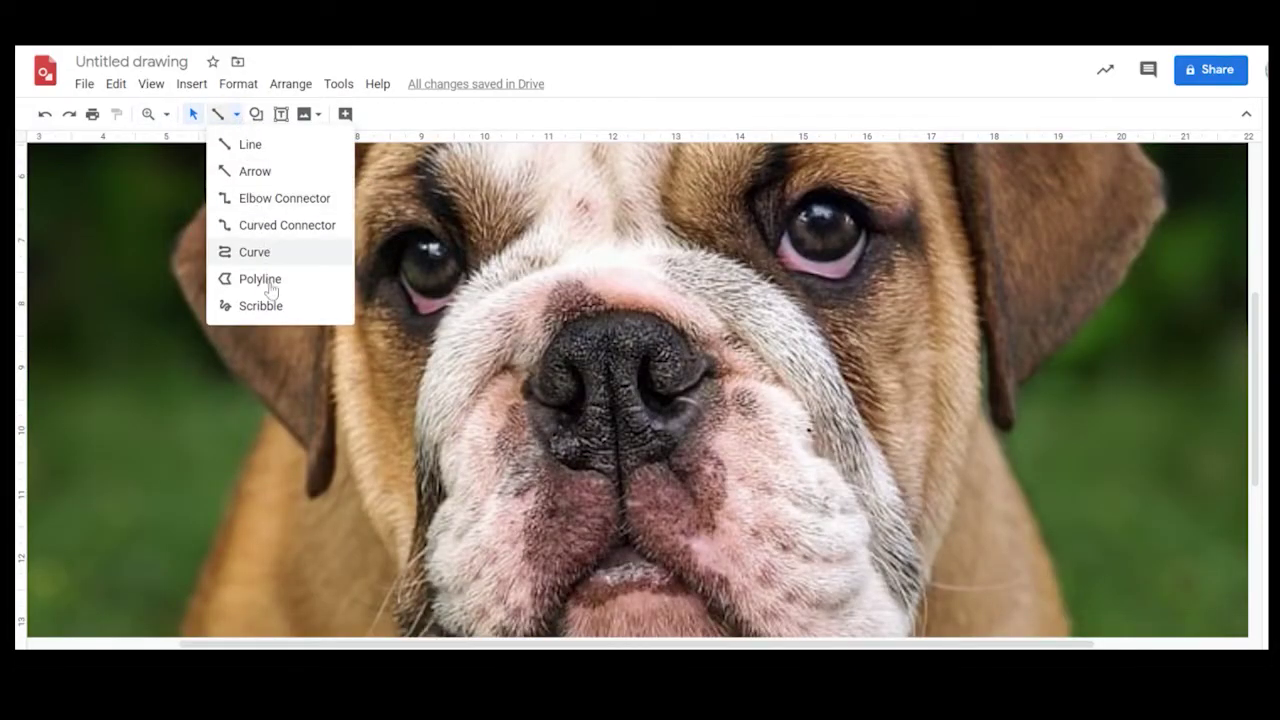
left_click(266, 279)
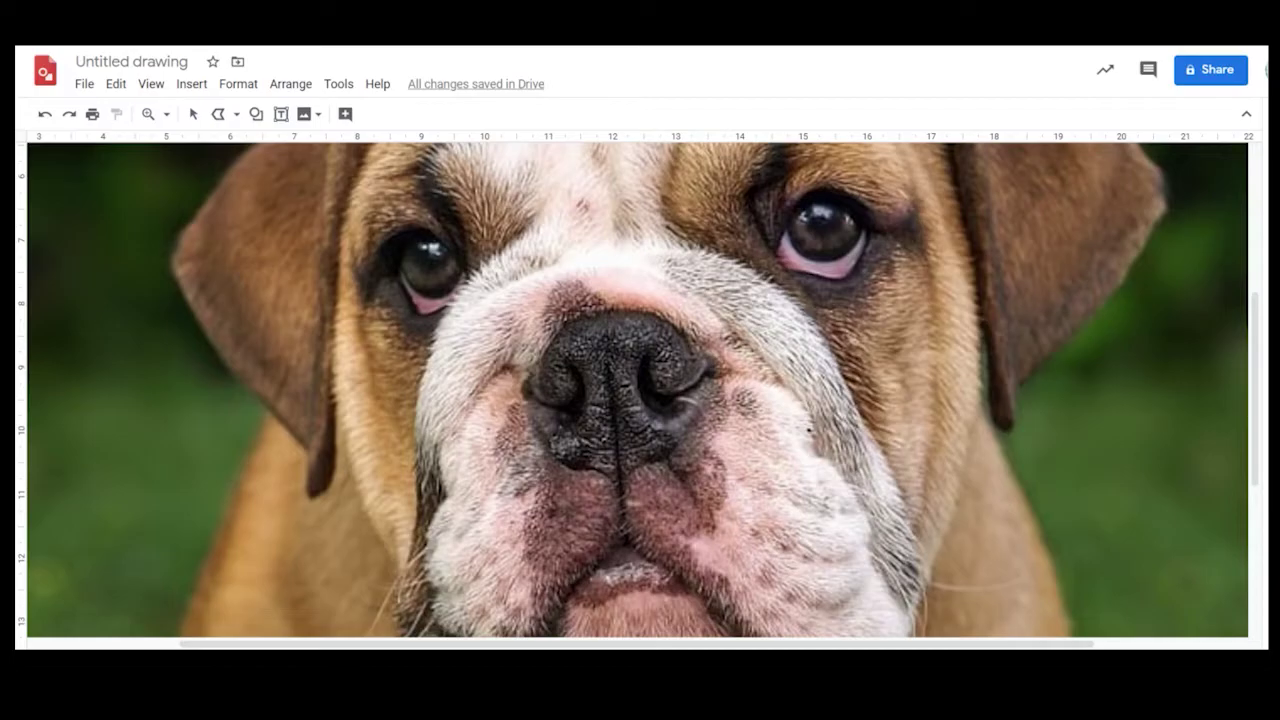
left_click(820, 240)
left_click(838, 236)
left_click(845, 210)
left_click(827, 203)
left_click(812, 220)
Step: Give the pupil shape a transparent outline and a solid black fill
left_click(371, 113)
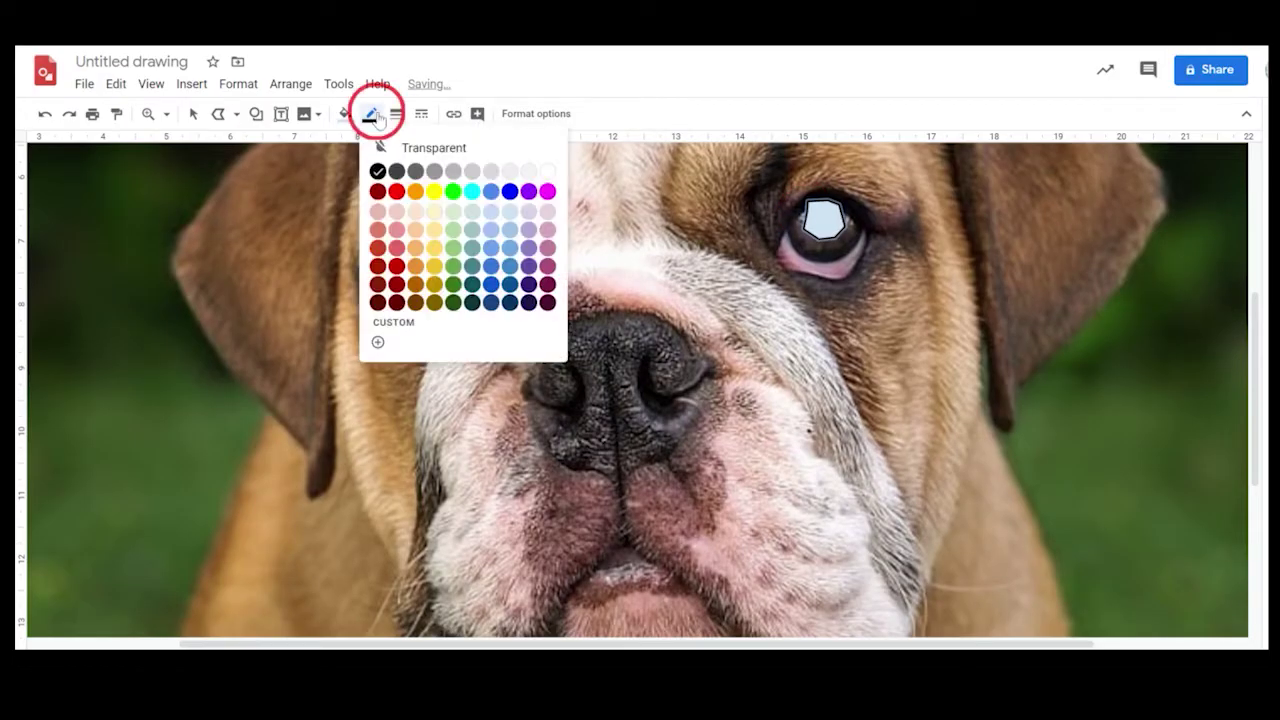
left_click(383, 146)
left_click(348, 115)
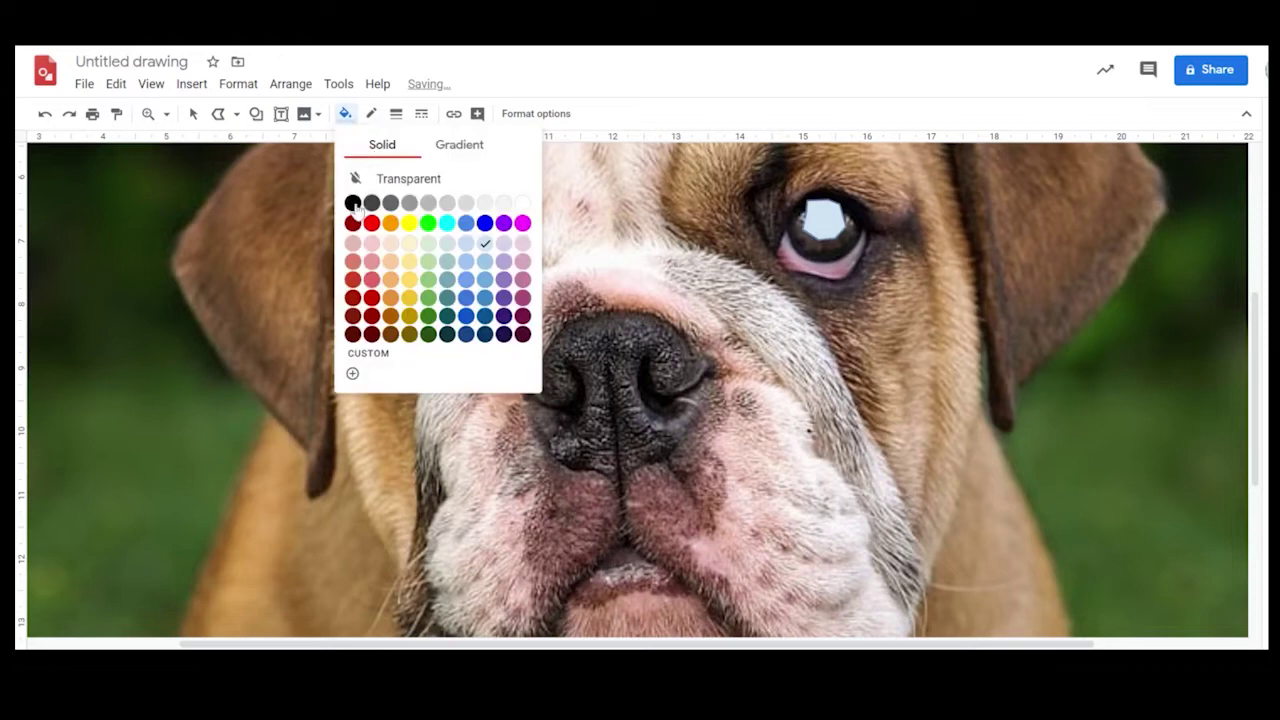
left_click(352, 202)
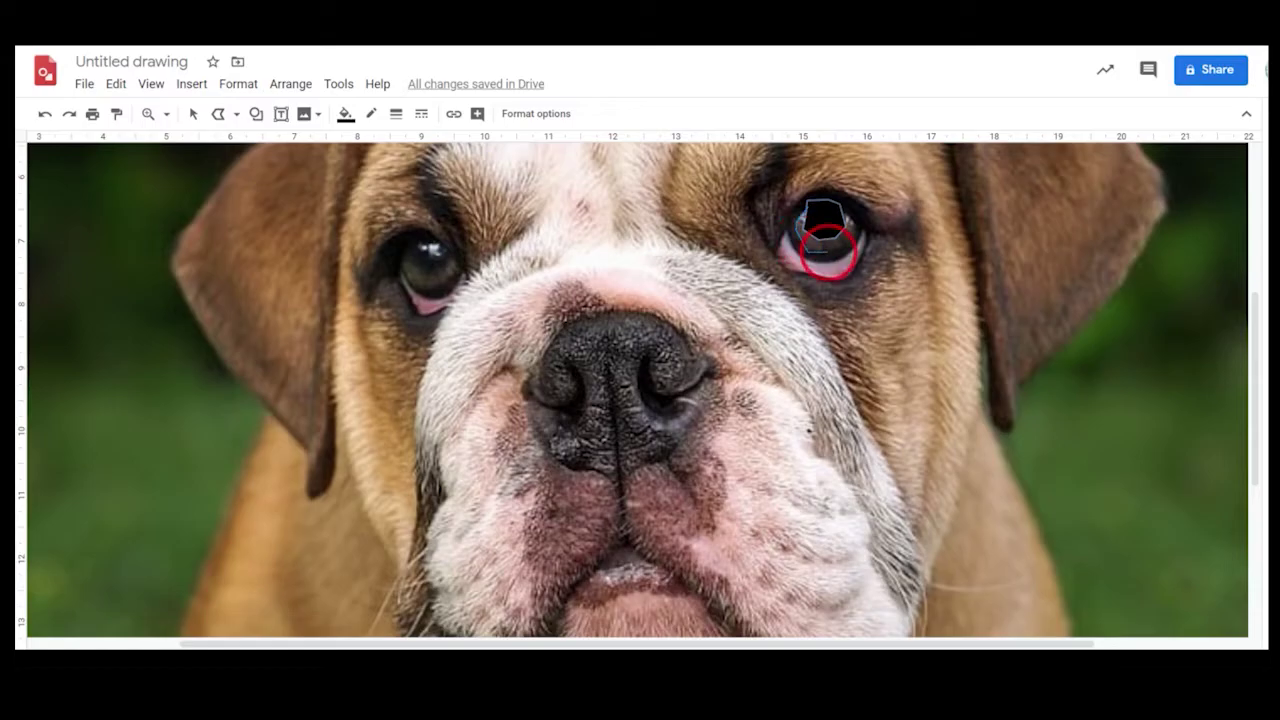
Step: Draw a larger closed polyline around the iris, with a dark orange-brown fill and a transparent outline
left_click(845, 245)
left_click(346, 113)
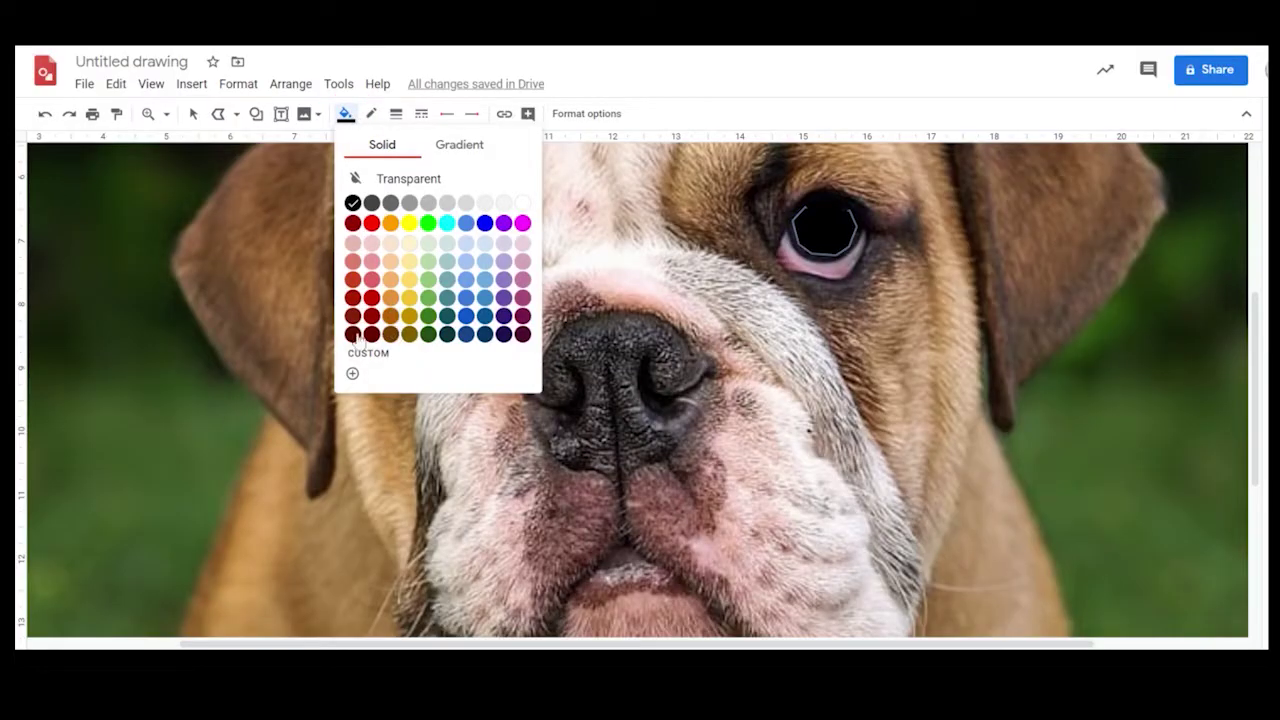
left_click(388, 337)
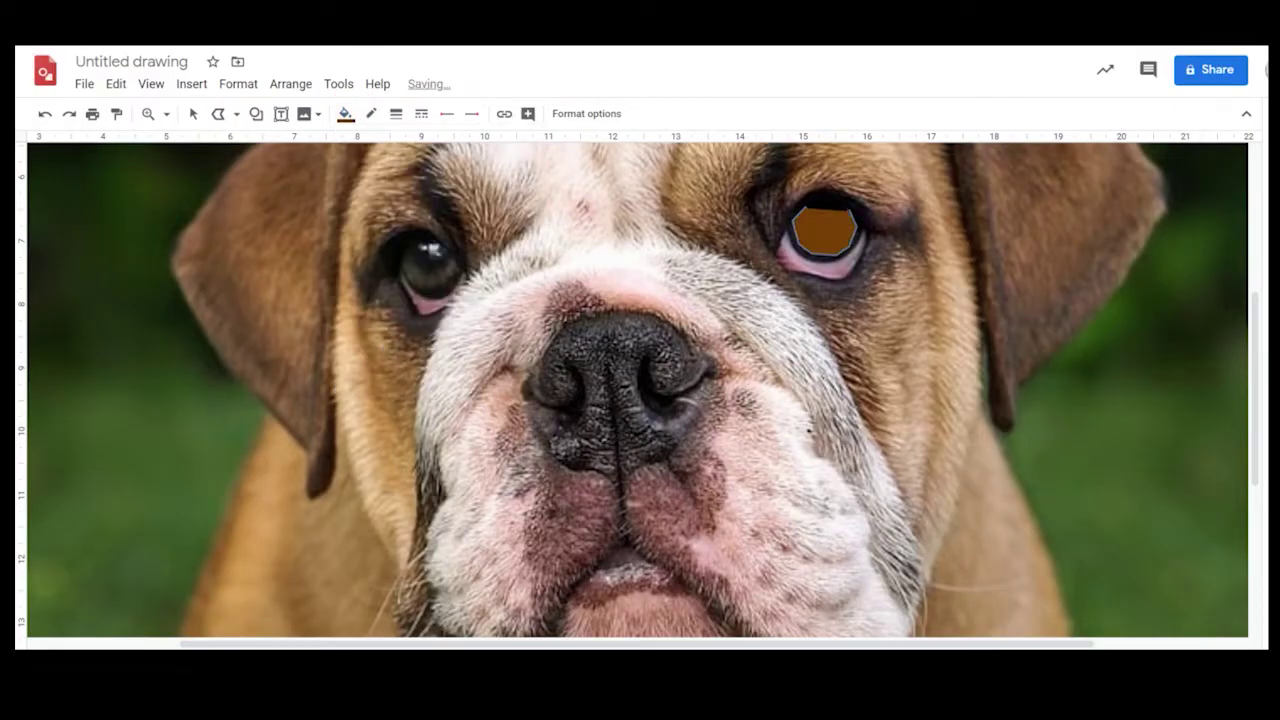
left_click(370, 113)
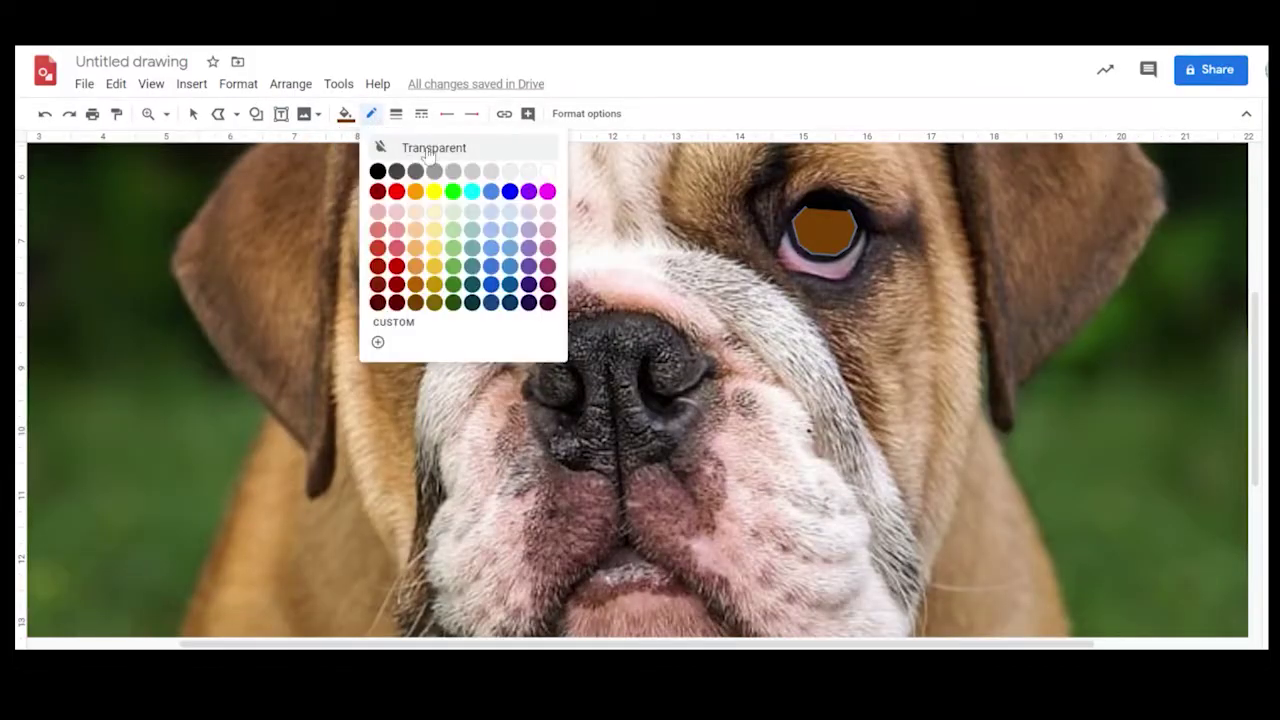
left_click(372, 144)
Step: Send the brown iris shape backwards behind the black pupil and deselect it
left_click(290, 83)
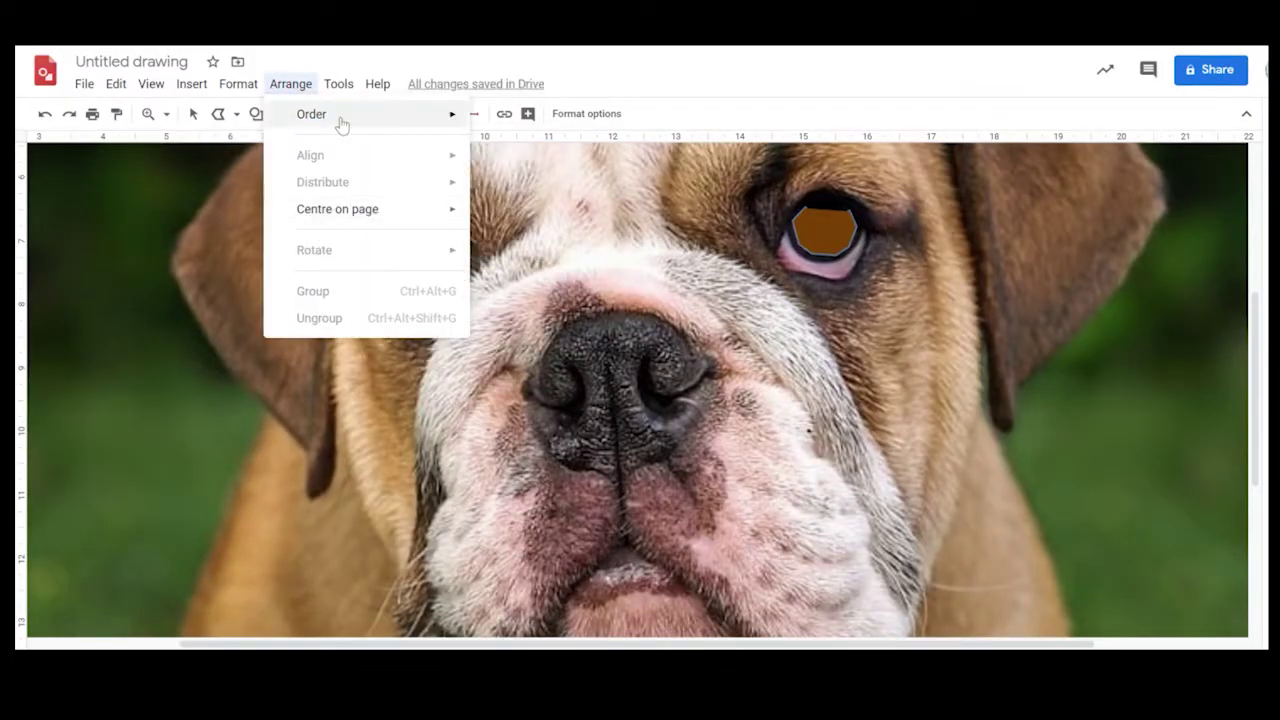
mouse_move(343, 116)
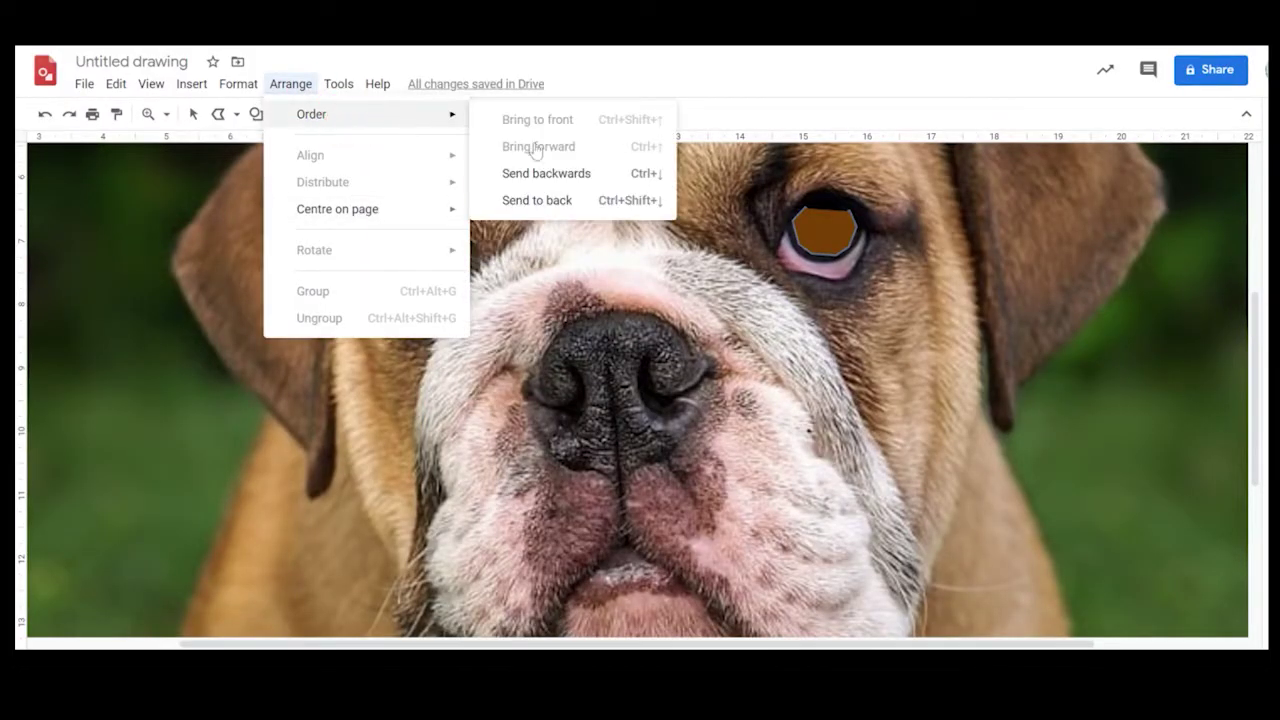
left_click(597, 180)
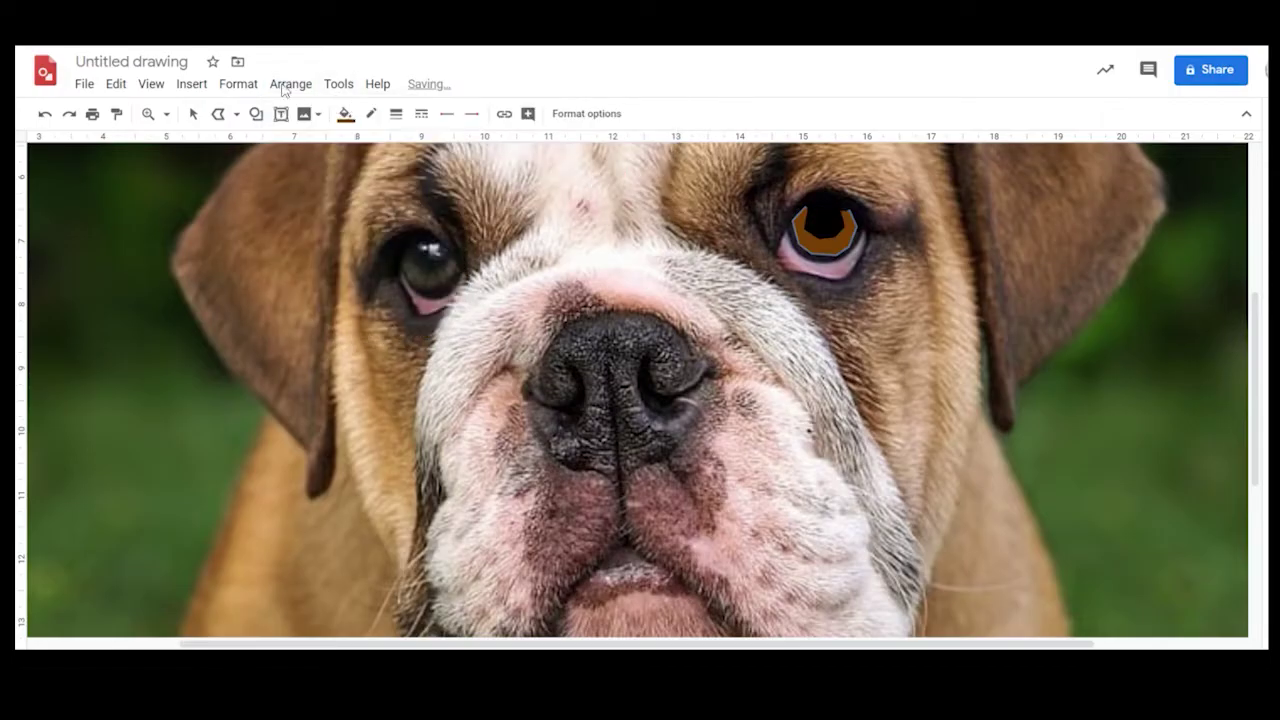
left_click(824, 232)
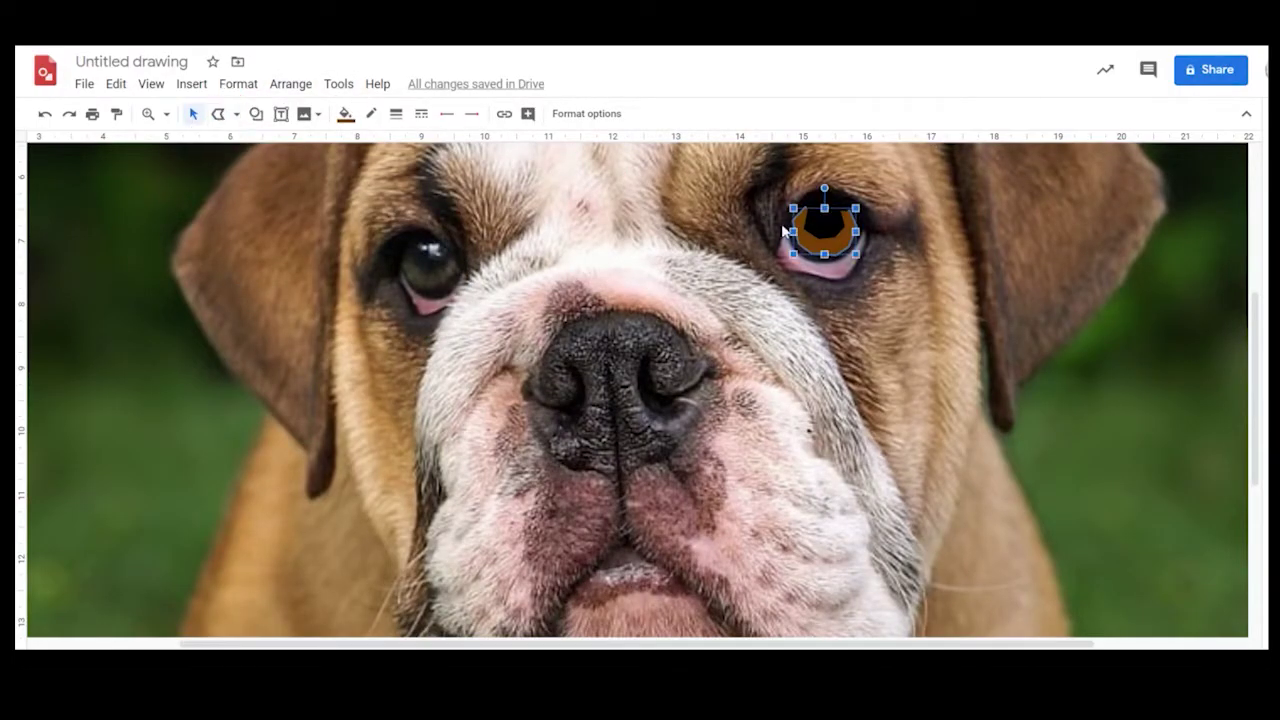
key("Escape")
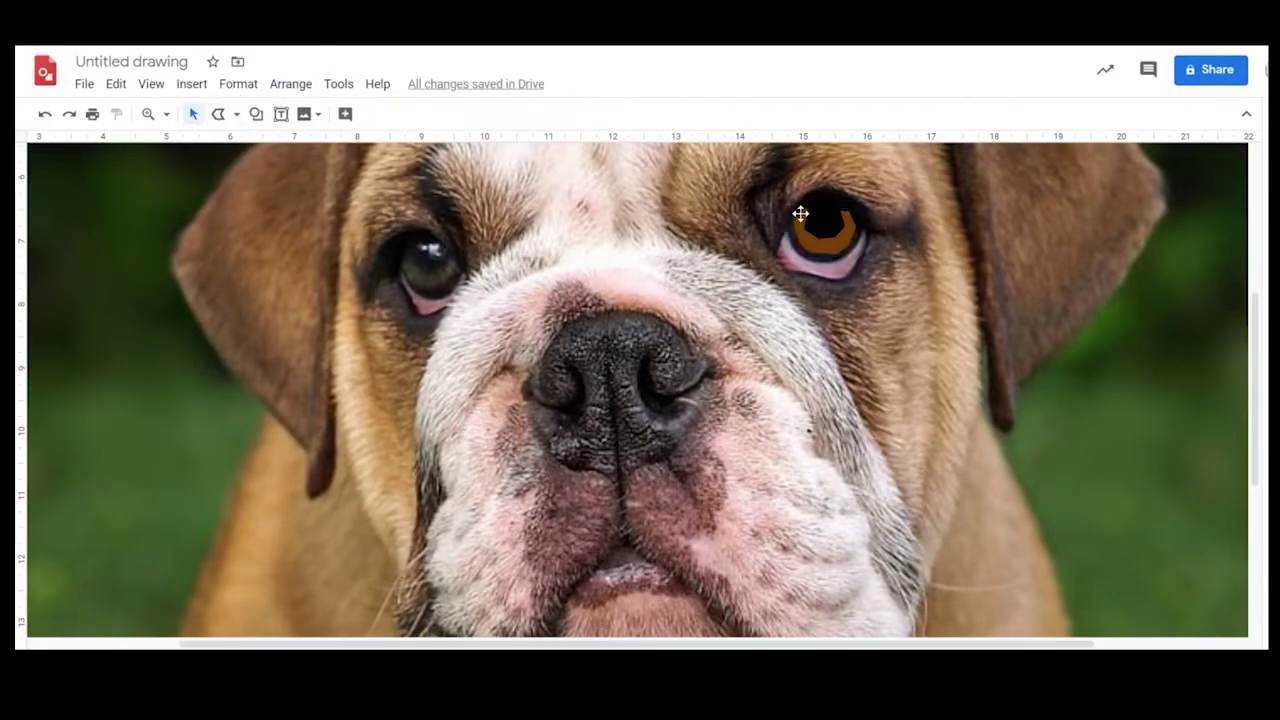
Step: Trace the outer edge of the same eyeball with a closed polyline surrounding the brown iris shape
left_click(219, 114)
left_click_drag(801, 205, 798, 252)
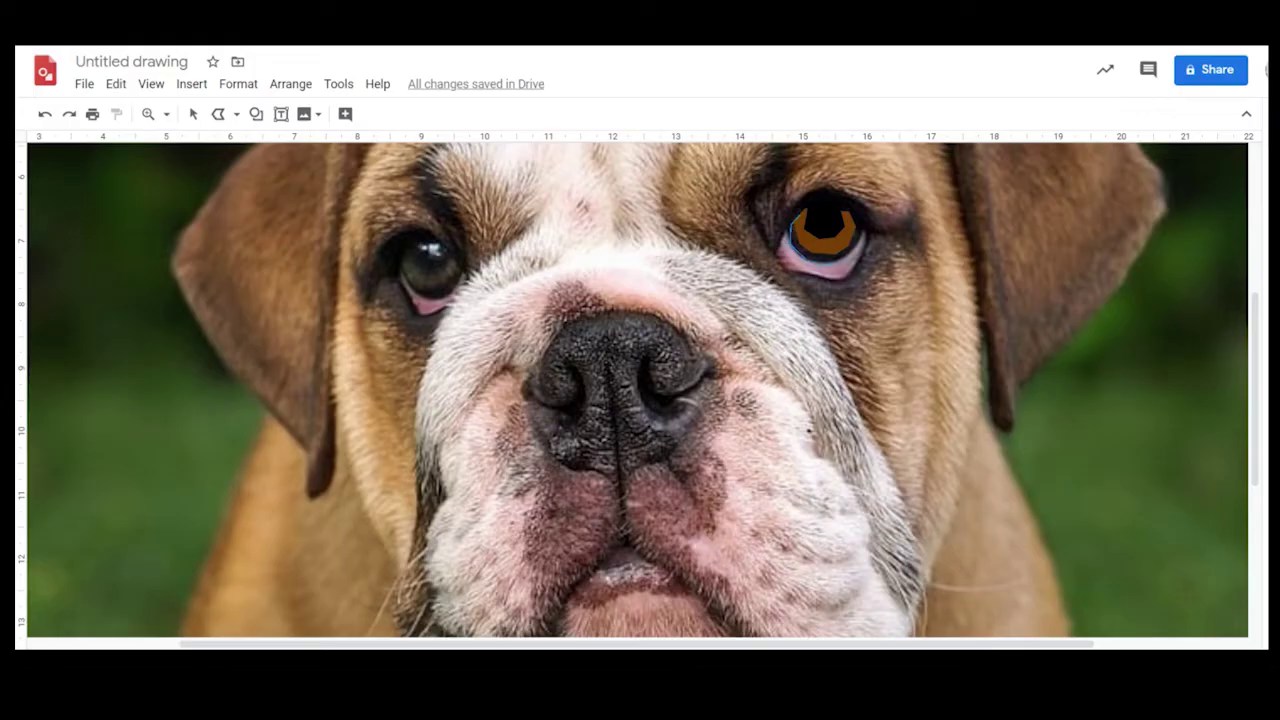
left_click(859, 211)
left_click(855, 205)
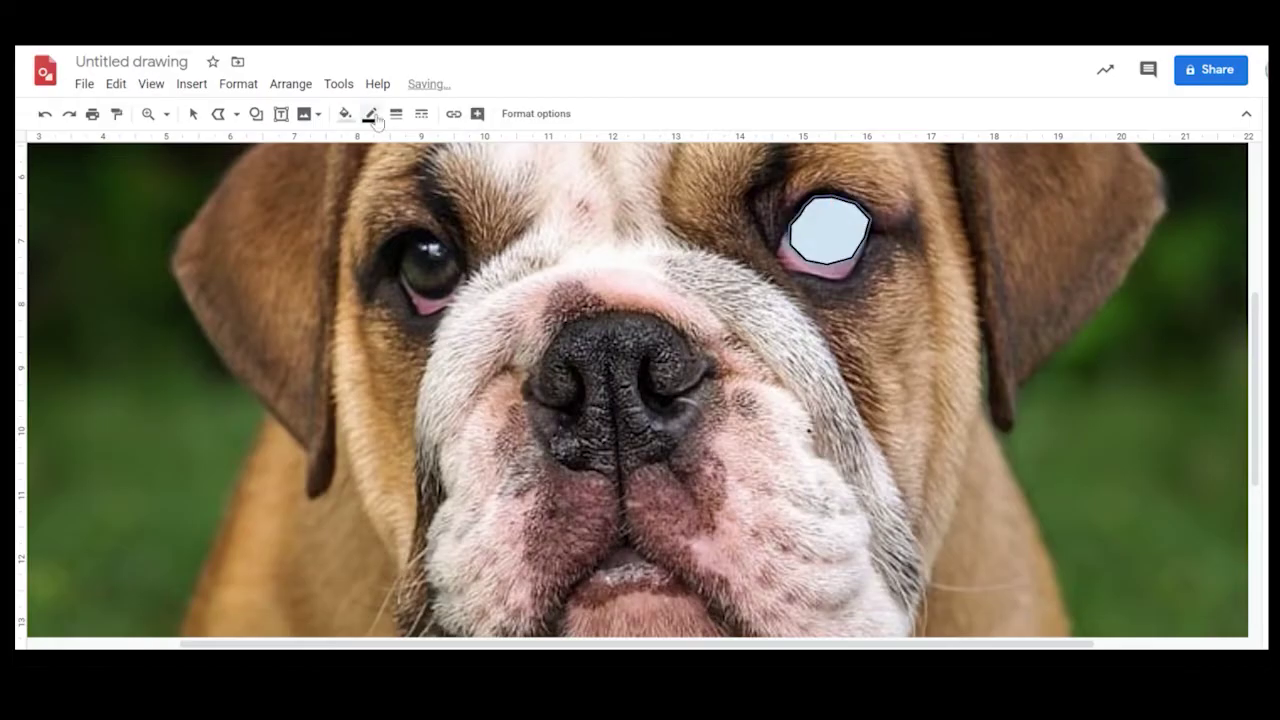
Step: Give the outer eye shape a transparent outline and a very dark red fill
left_click(342, 114)
left_click(340, 118)
left_click(342, 114)
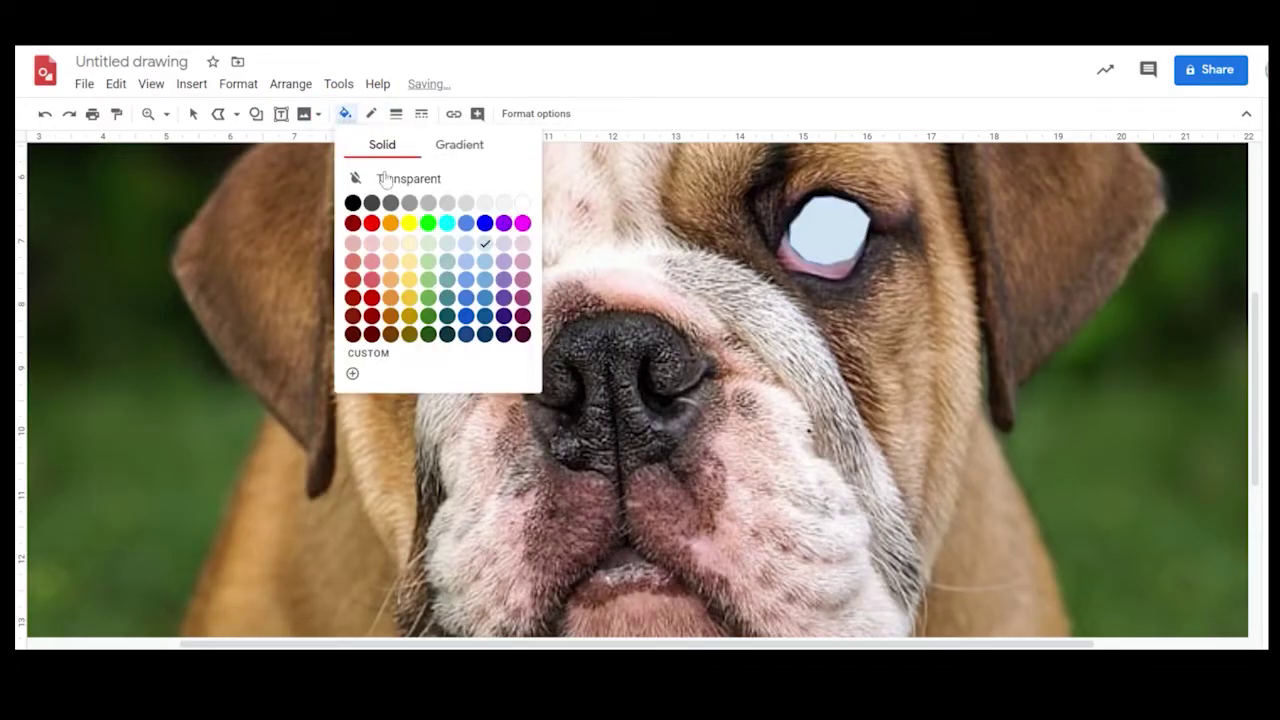
left_click(352, 336)
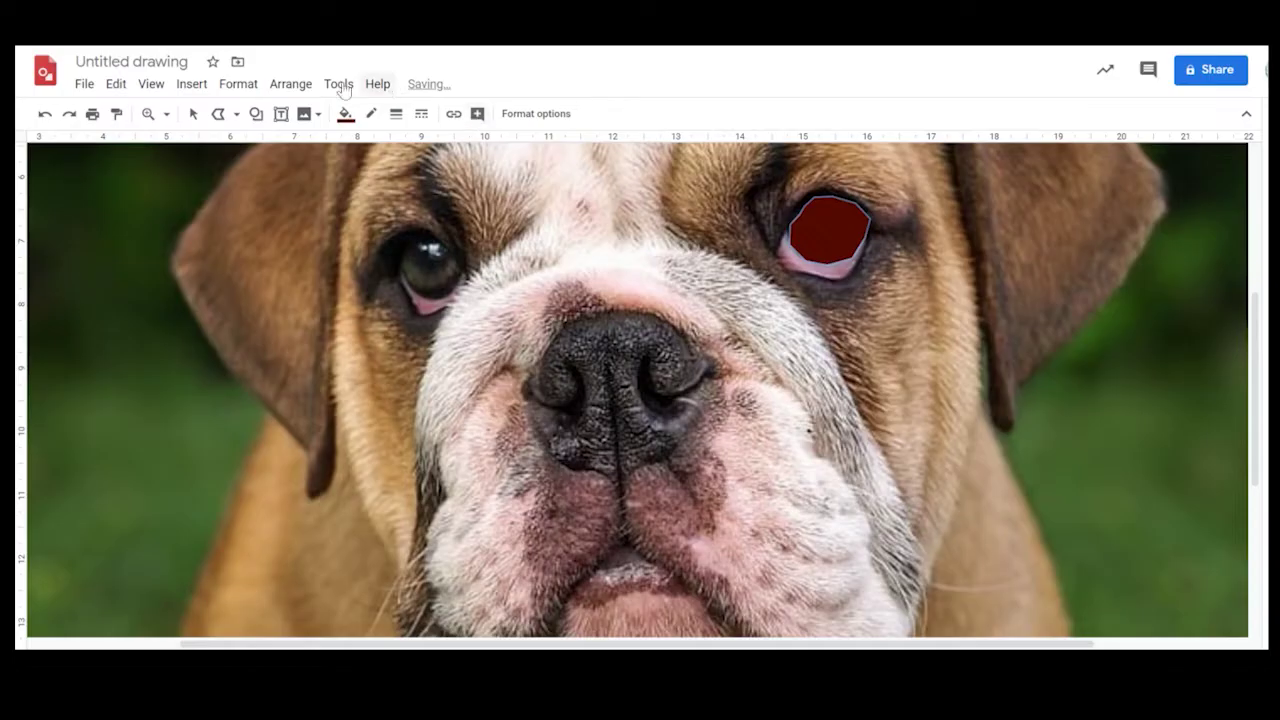
Step: Send the dark red shape backwards twice so it sits behind both the pupil and the brown iris
left_click(290, 84)
mouse_move(337, 126)
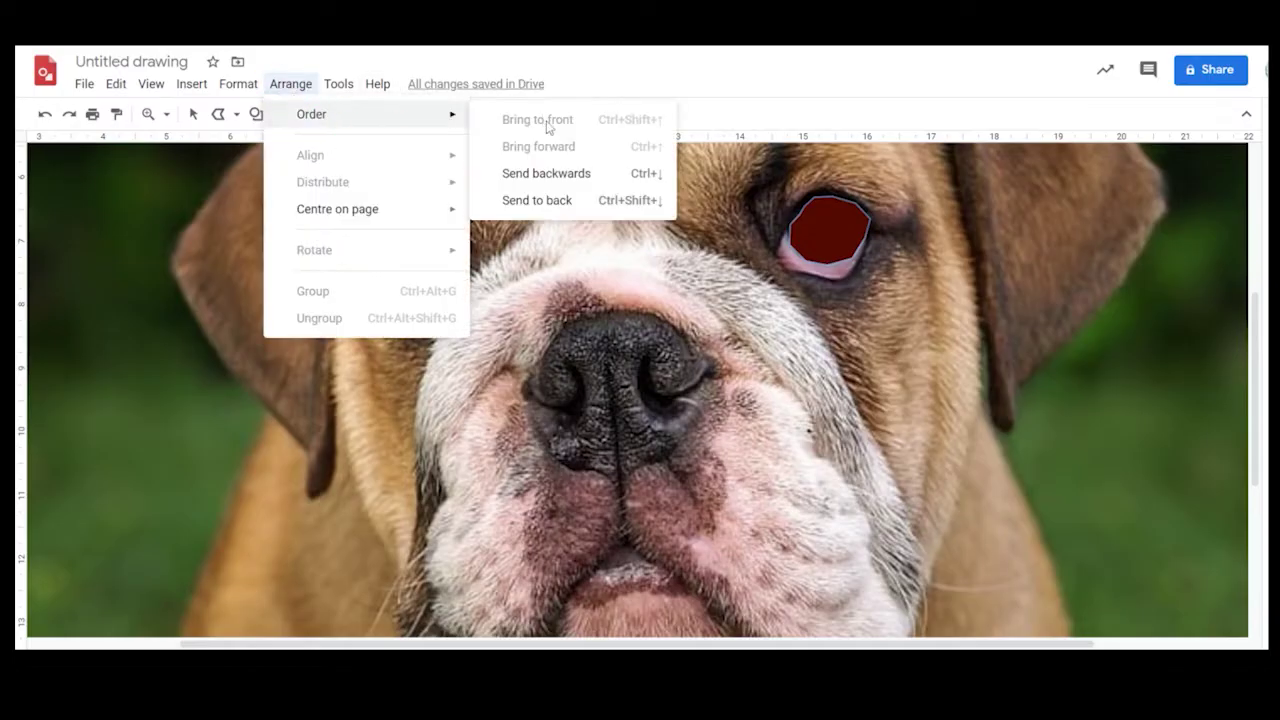
left_click(551, 175)
left_click(290, 84)
left_click(362, 120)
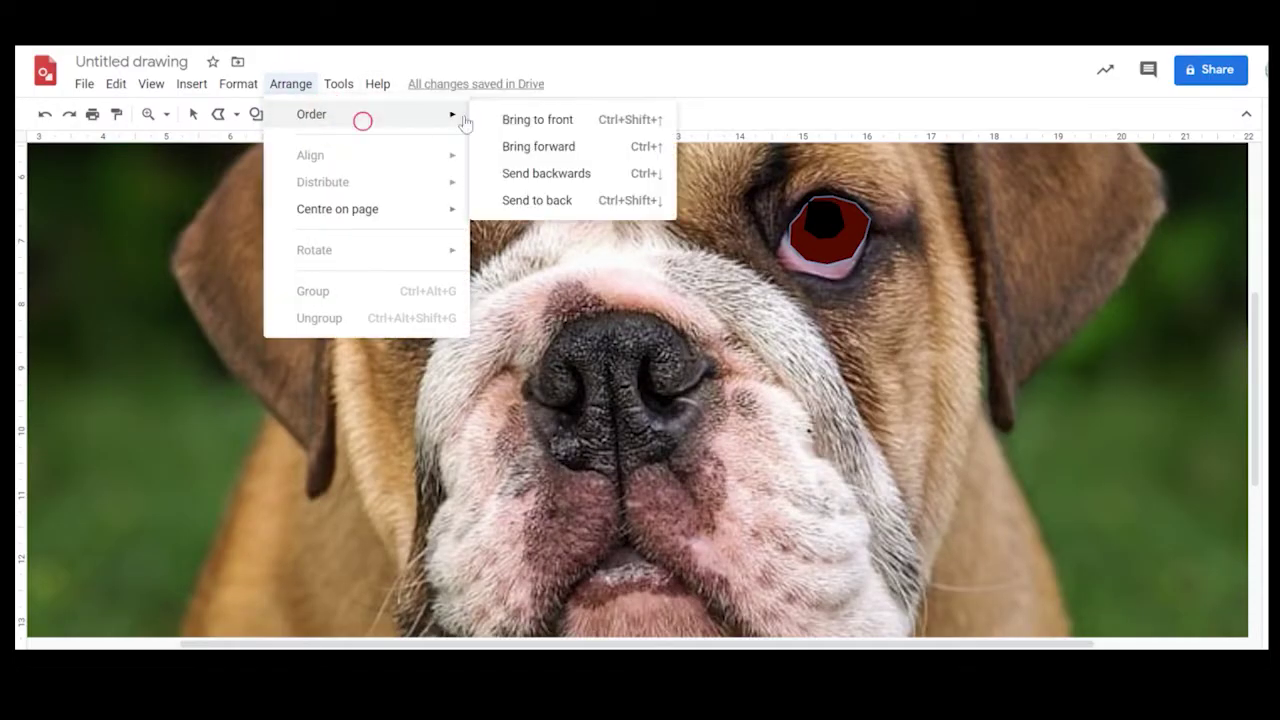
left_click(538, 180)
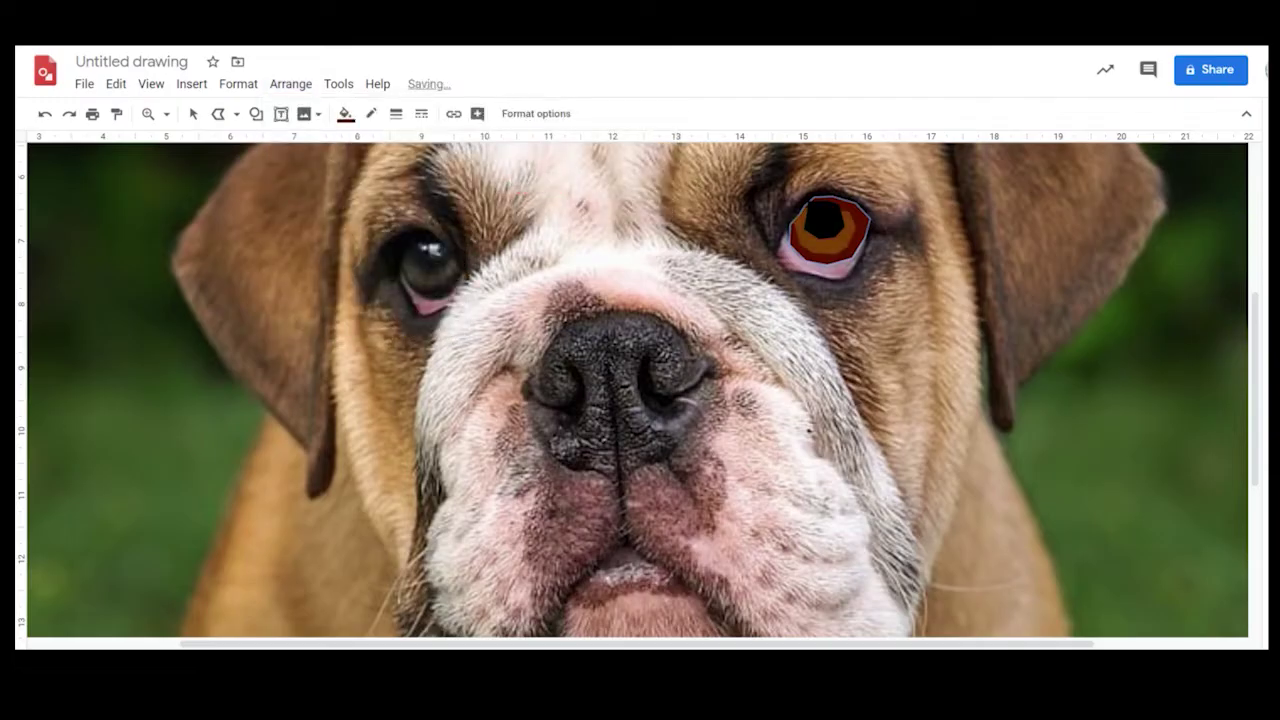
left_click(196, 114)
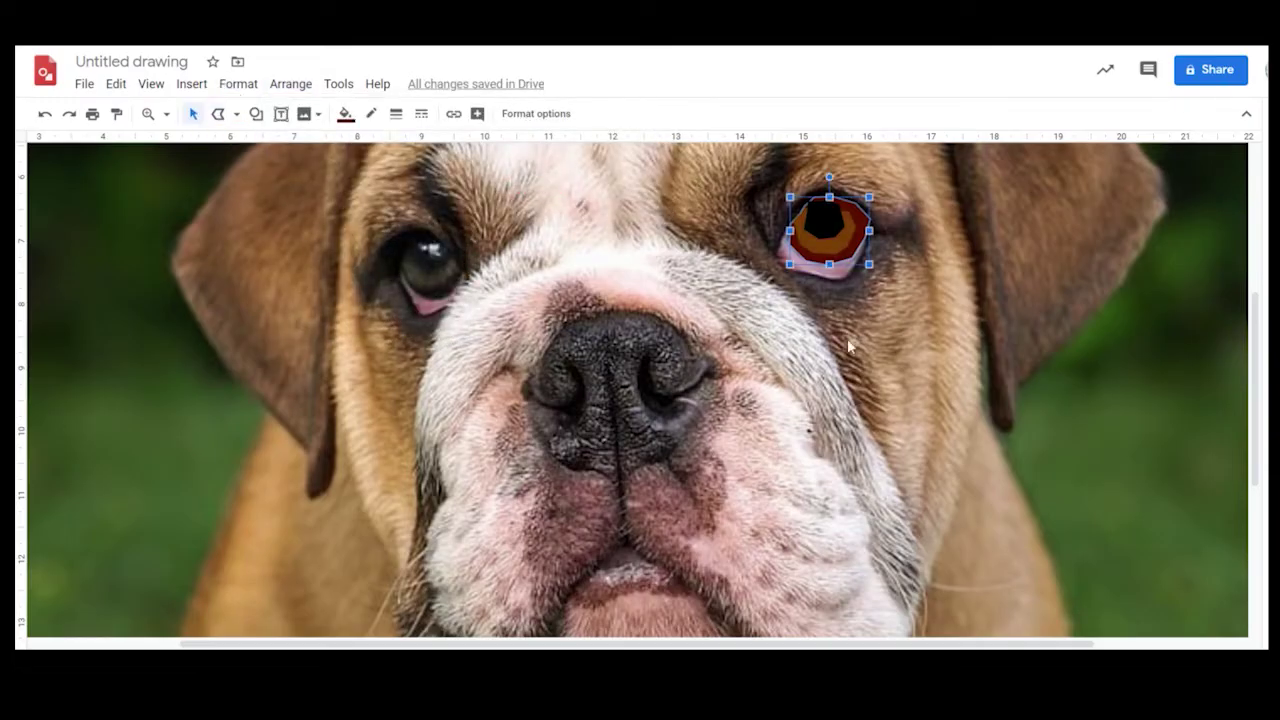
Step: Draw a closed polyline around the lower rim of the same eye and fill it with very light grey
left_click(218, 114)
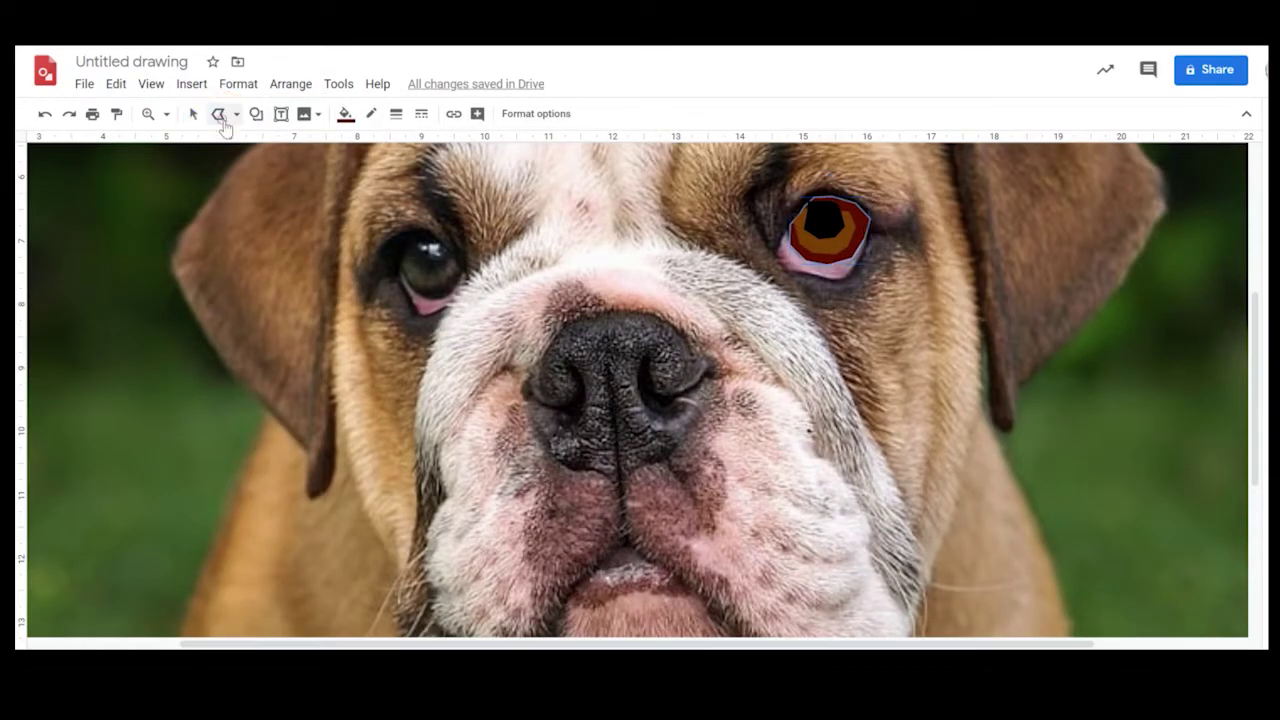
left_click(772, 250)
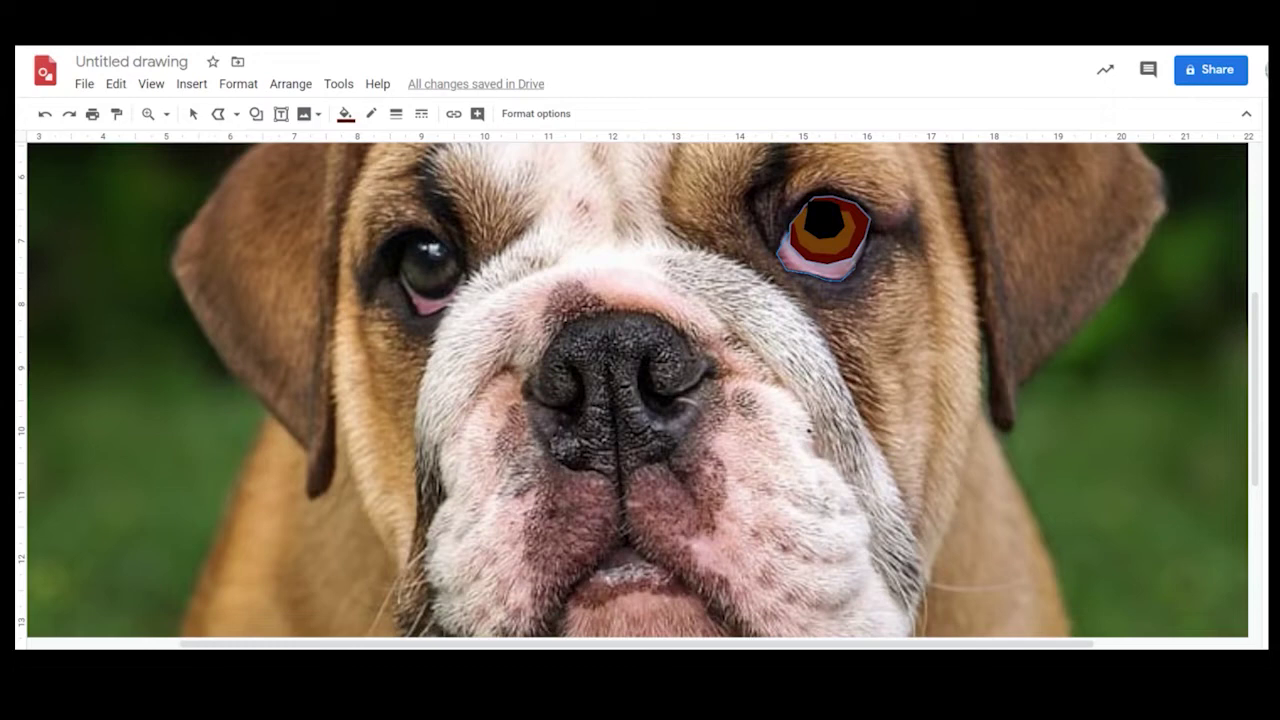
left_click(862, 252)
left_click(872, 204)
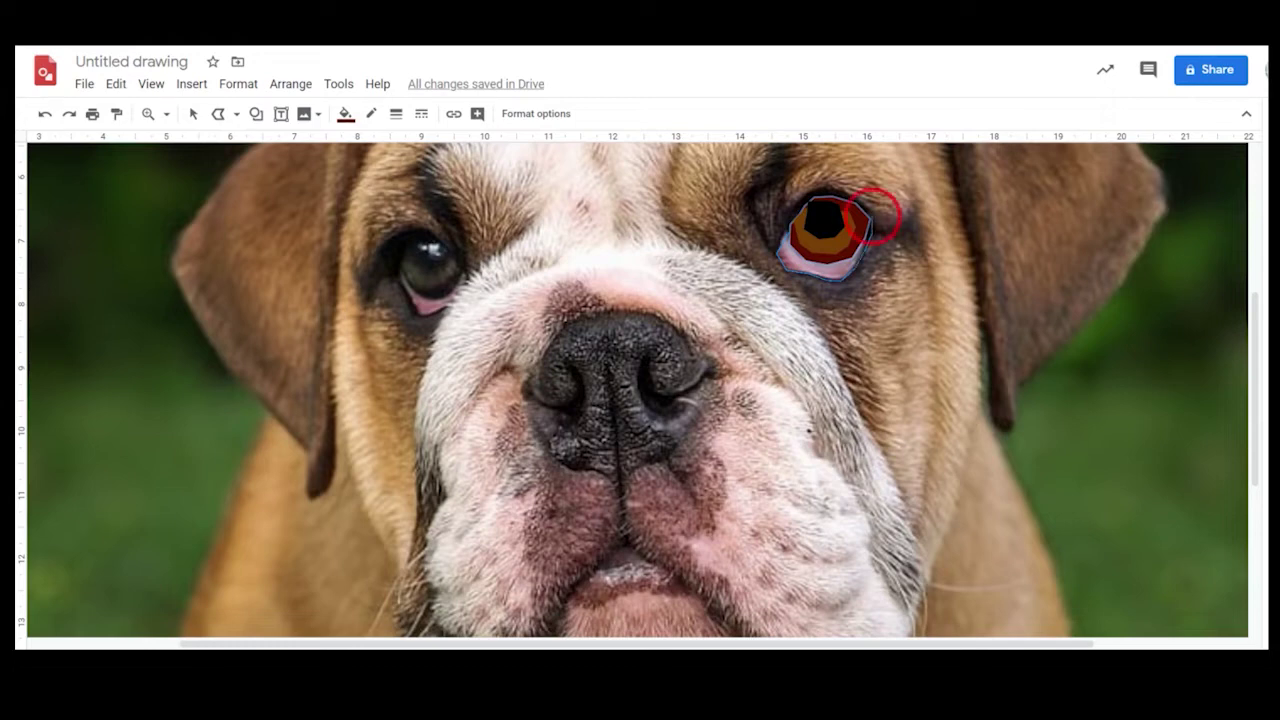
left_click(344, 113)
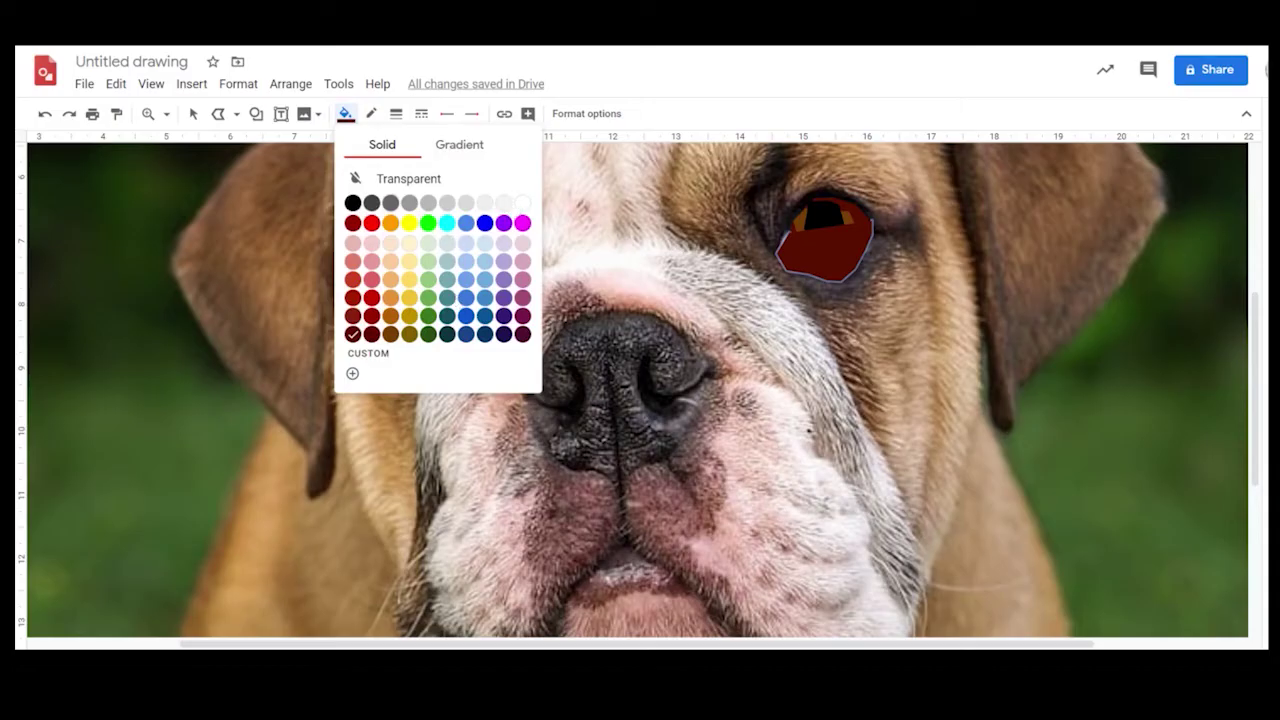
left_click(505, 203)
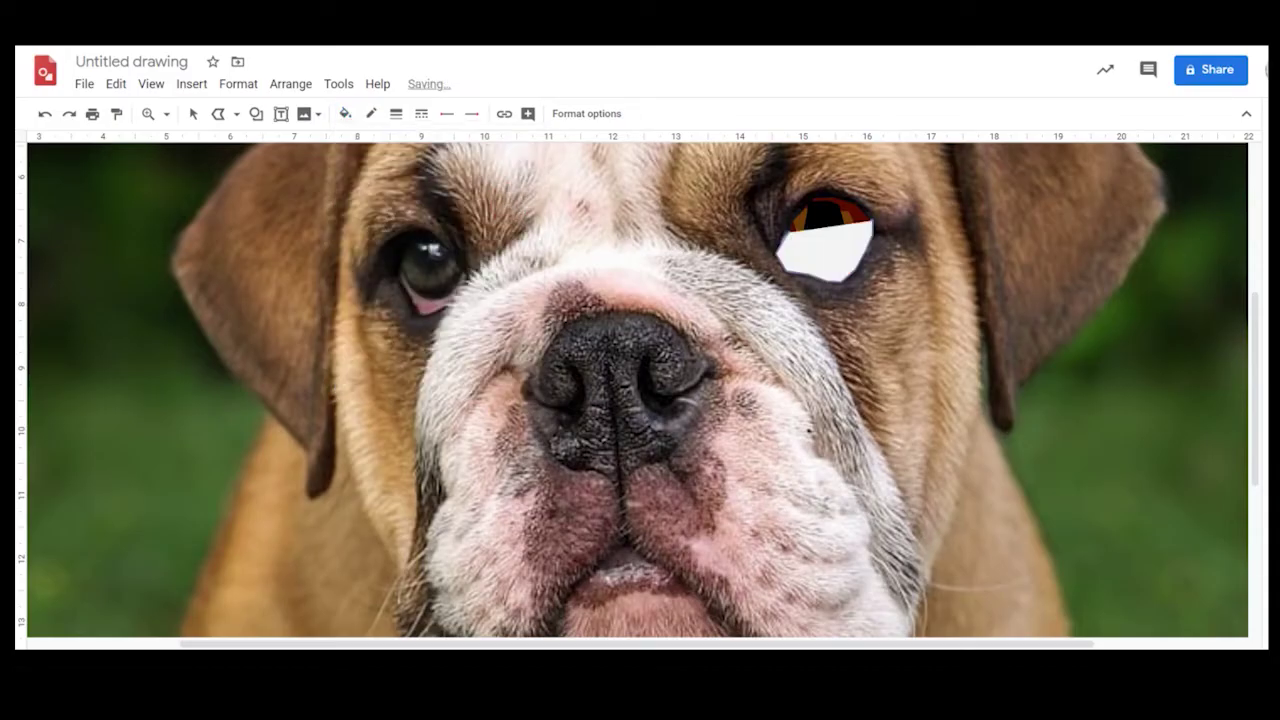
Step: Send the light grey lower-rim shape backwards three times so it sits behind the pupil, brown iris and dark red shapes
left_click(290, 84)
mouse_move(345, 122)
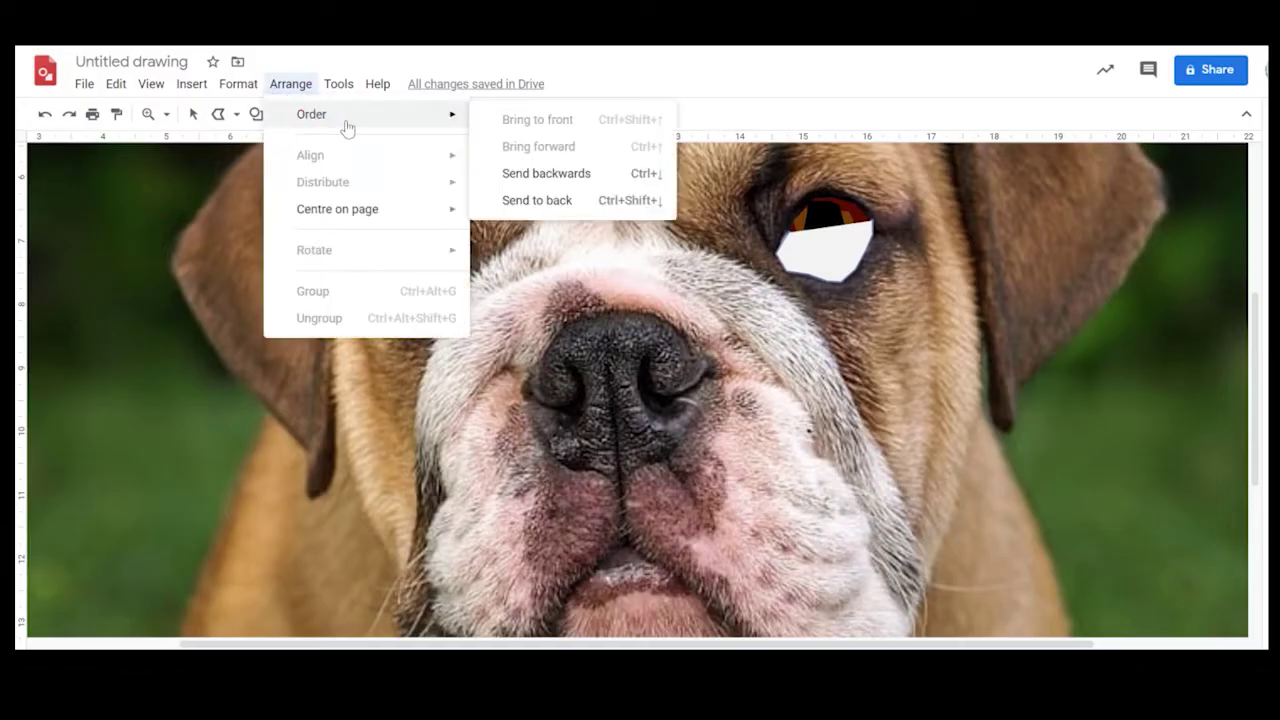
left_click(598, 174)
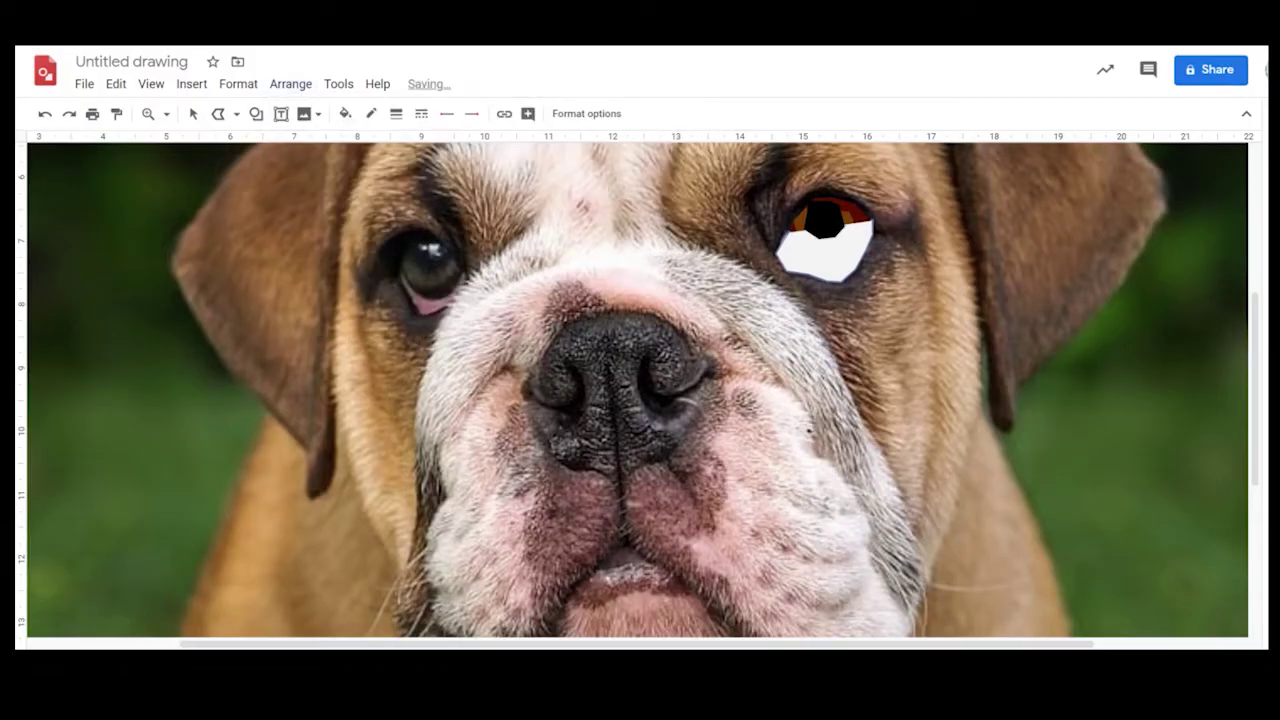
key("ctrl+Up")
key("ctrl+Up")
Step: Draw a small closed polyline highlight inside the pupil of the same eye and fill it white
left_click(808, 210)
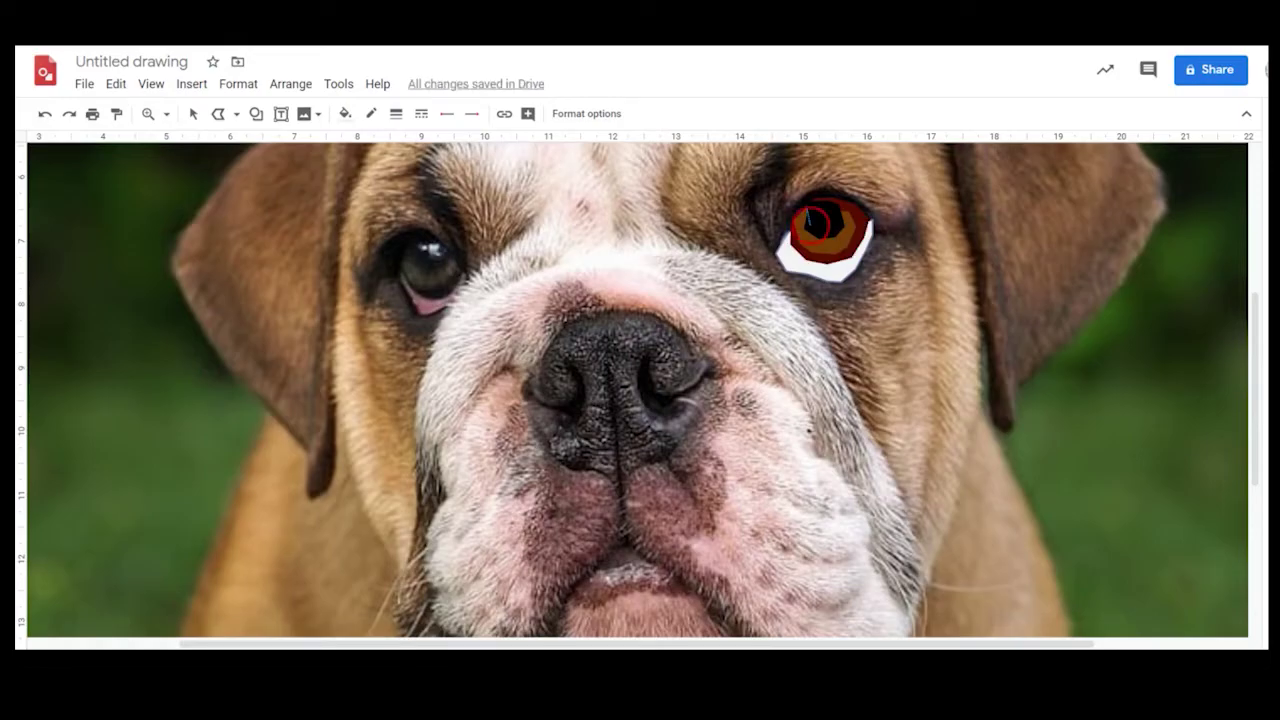
left_click(810, 212)
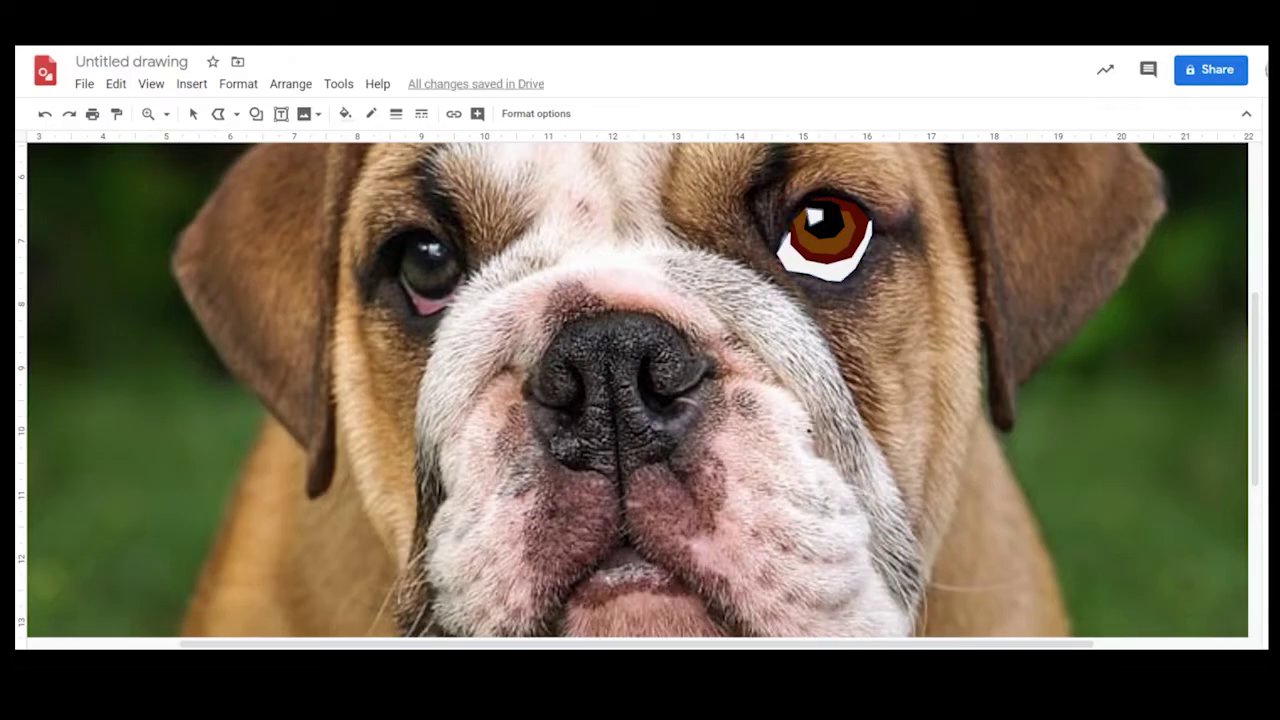
Step: Trace the upper eyelid of the same eye as a closed polyline, filled black with a transparent outline
left_click(194, 116)
key("Escape")
key("Escape")
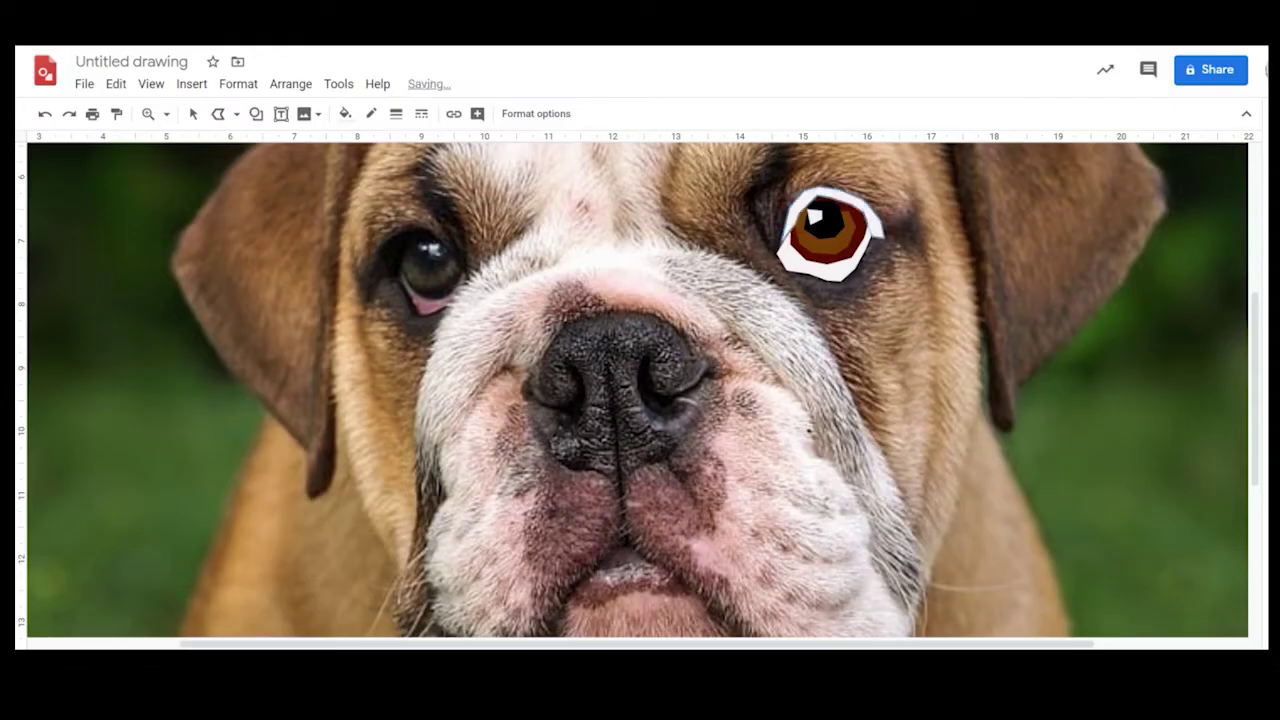
left_click(345, 113)
left_click(351, 203)
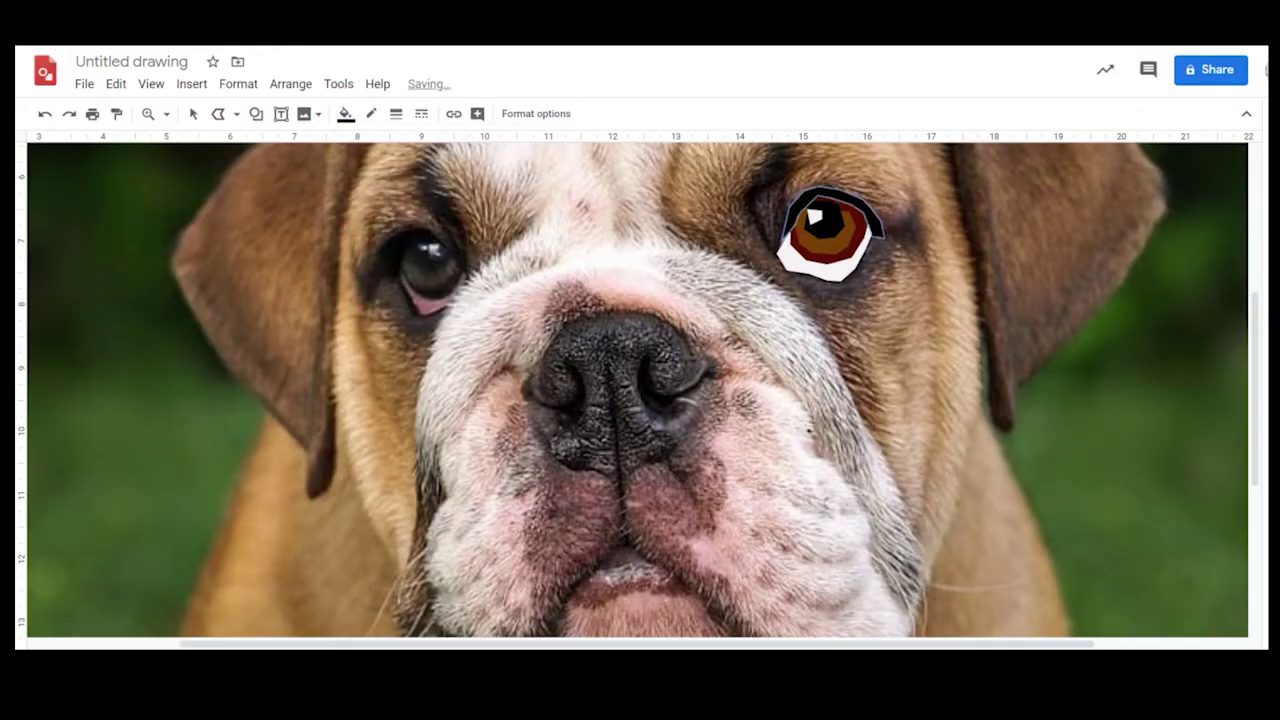
left_click(371, 113)
left_click(390, 143)
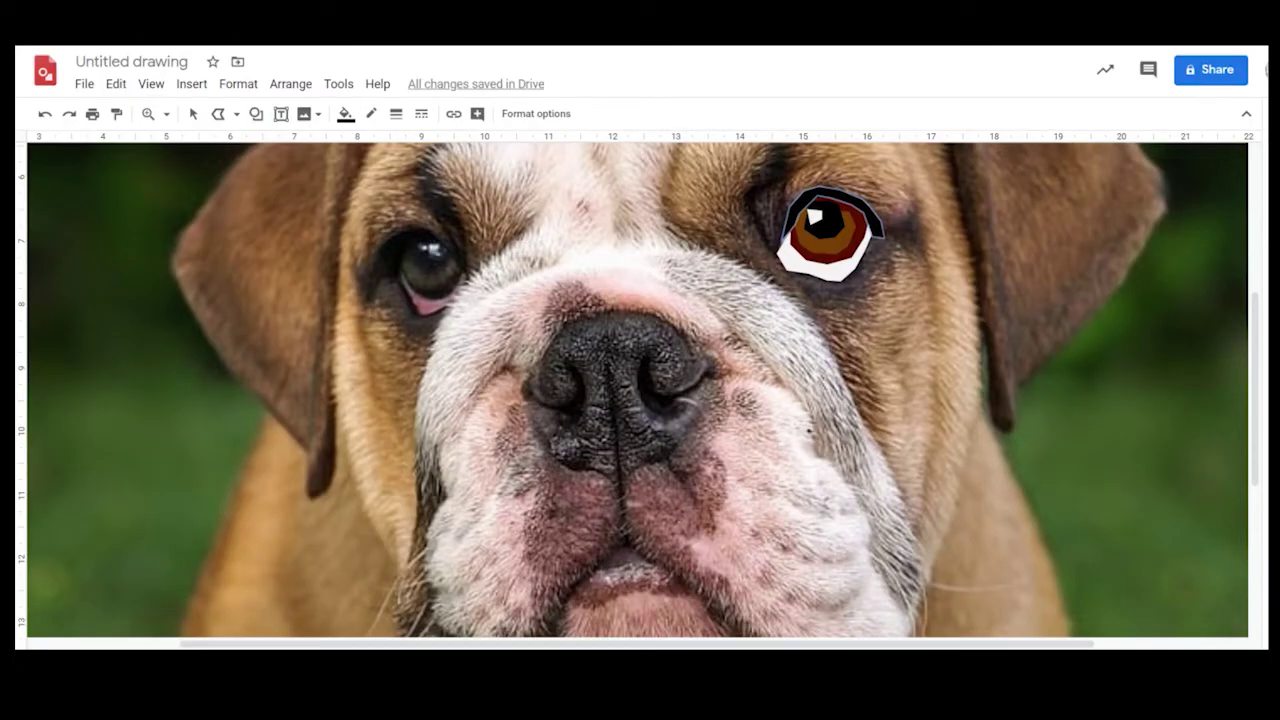
Step: Select the eyelid, highlight, pupil, iris, dark red and lower-rim shapes of the finished eye and group them
left_click(193, 113)
left_click(790, 215)
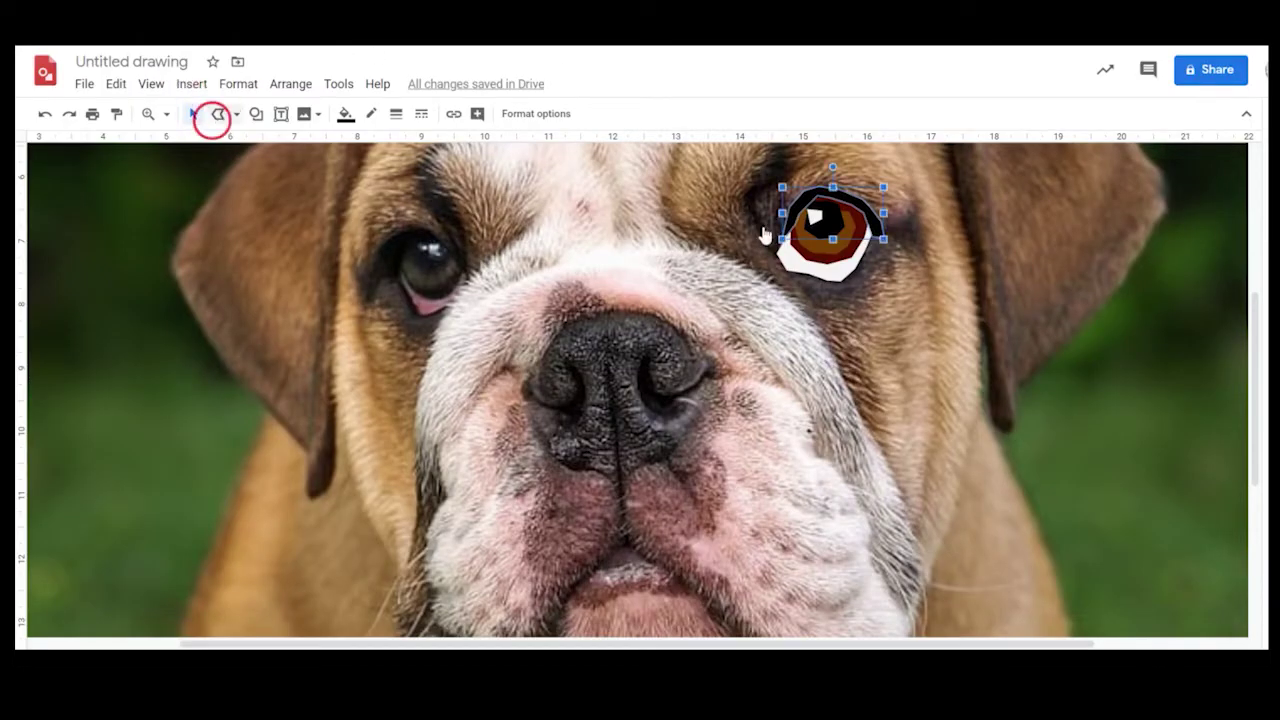
left_click(815, 216)
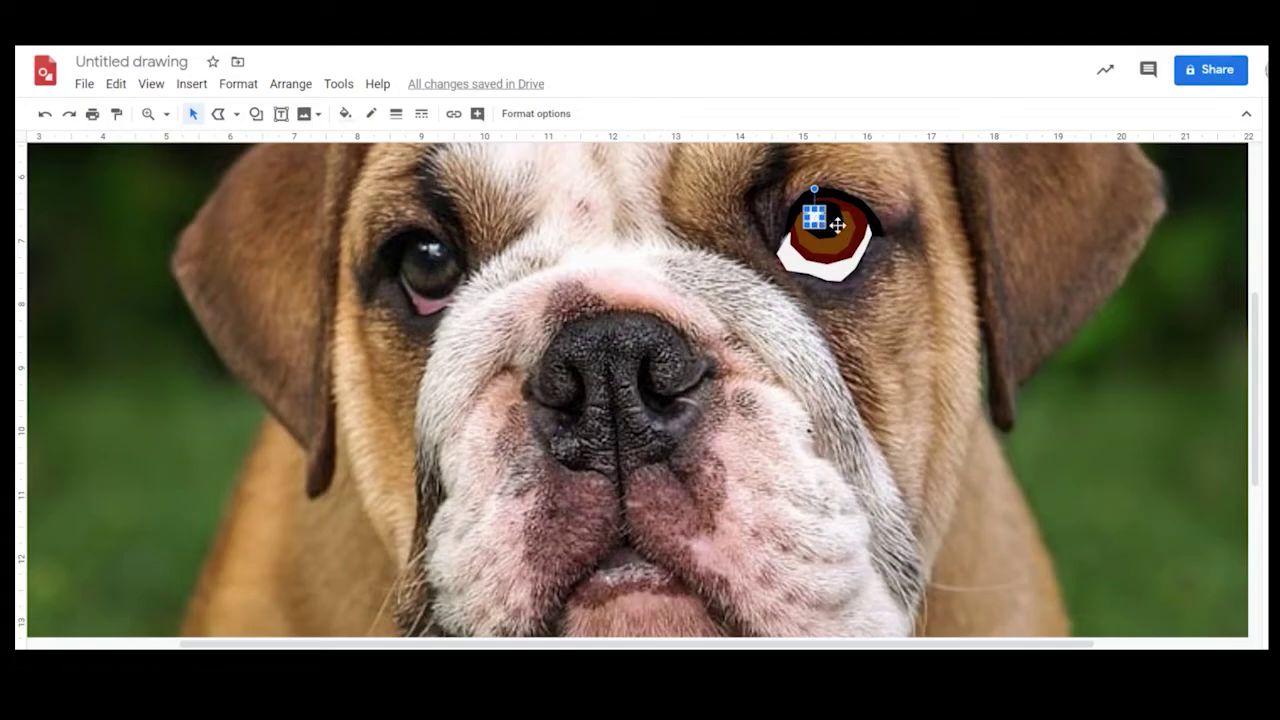
left_click(834, 240)
left_click(831, 251)
left_click(826, 265)
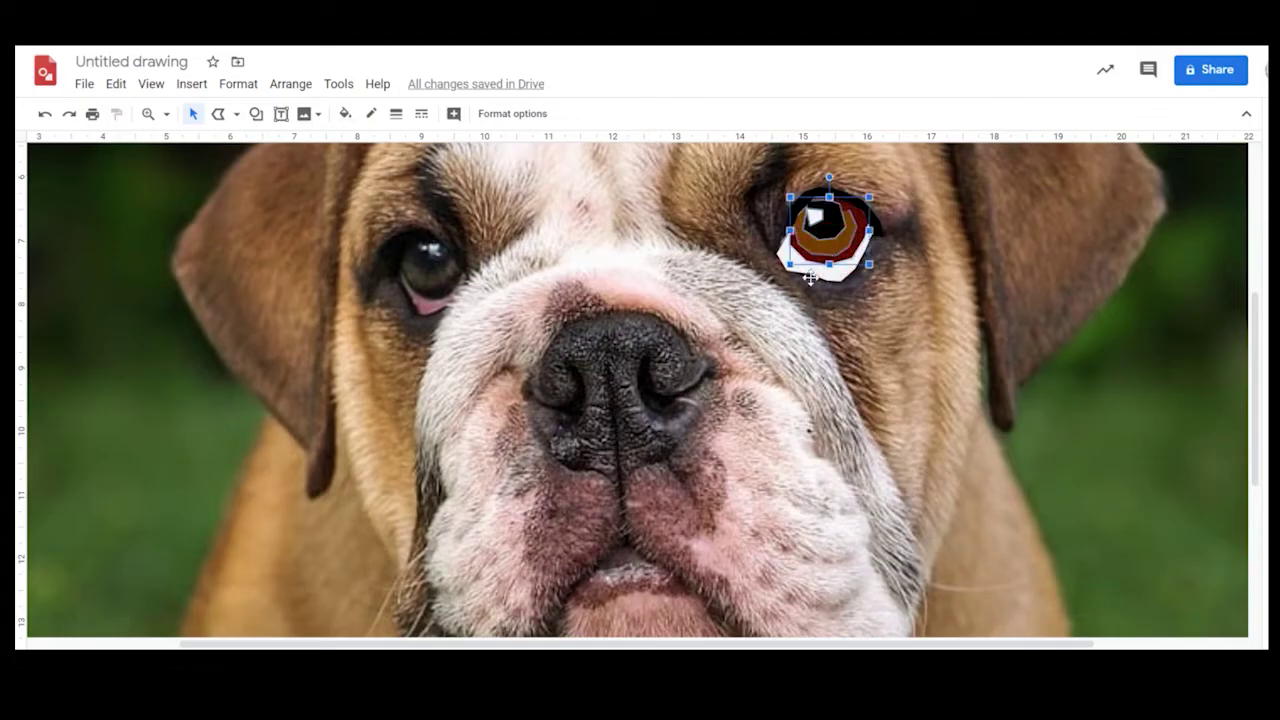
left_click(818, 276)
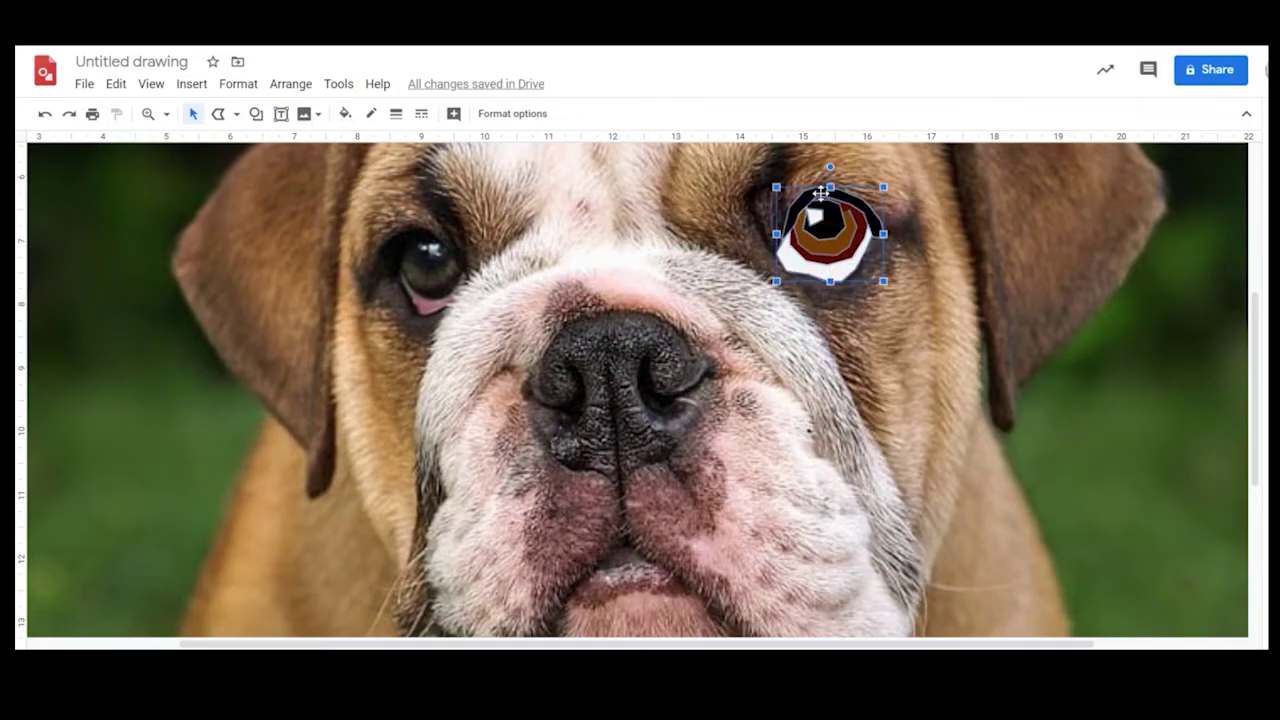
left_click(300, 84)
left_click(327, 291)
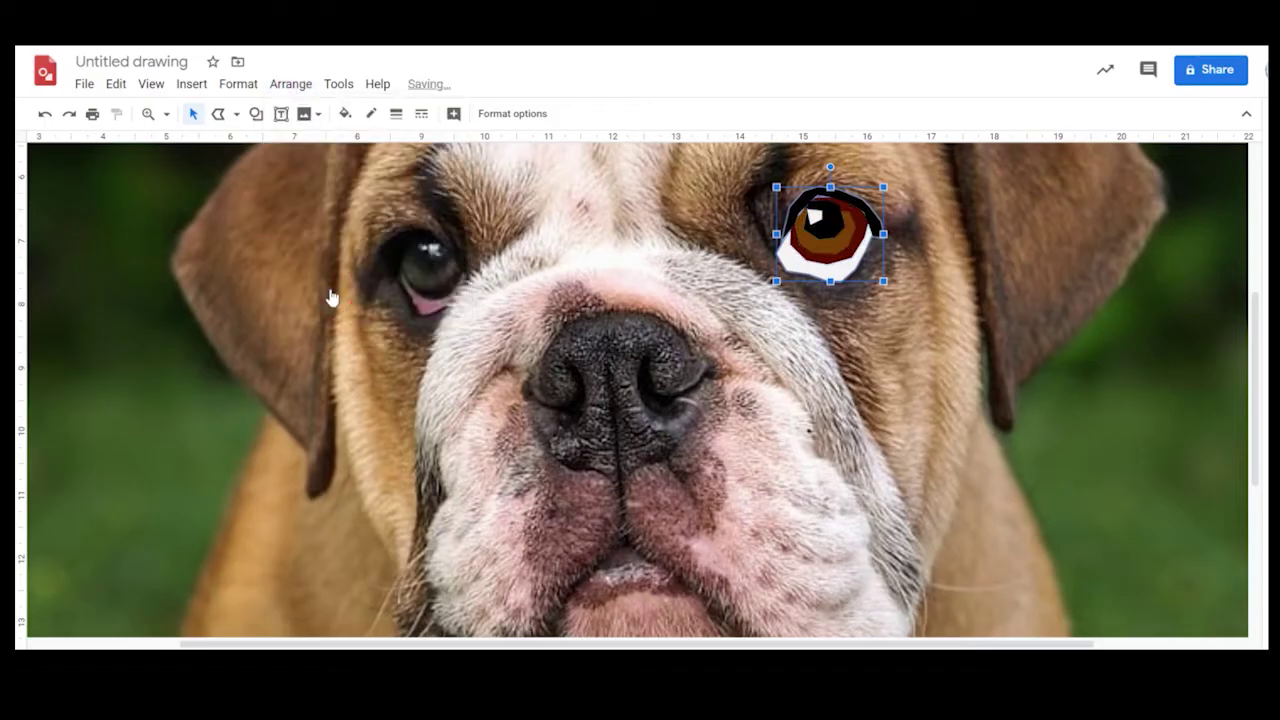
left_click(985, 318)
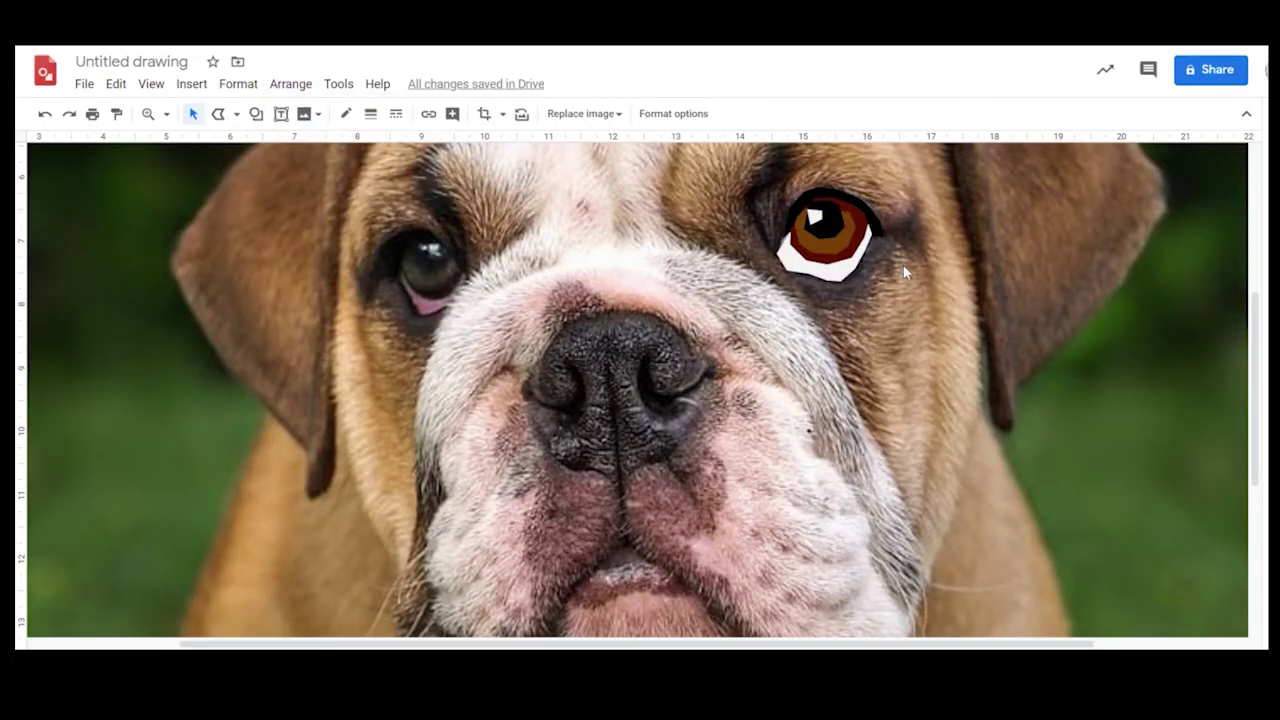
left_click(218, 115)
left_click(218, 115)
left_click_drag(412, 244, 409, 262)
left_click(430, 272)
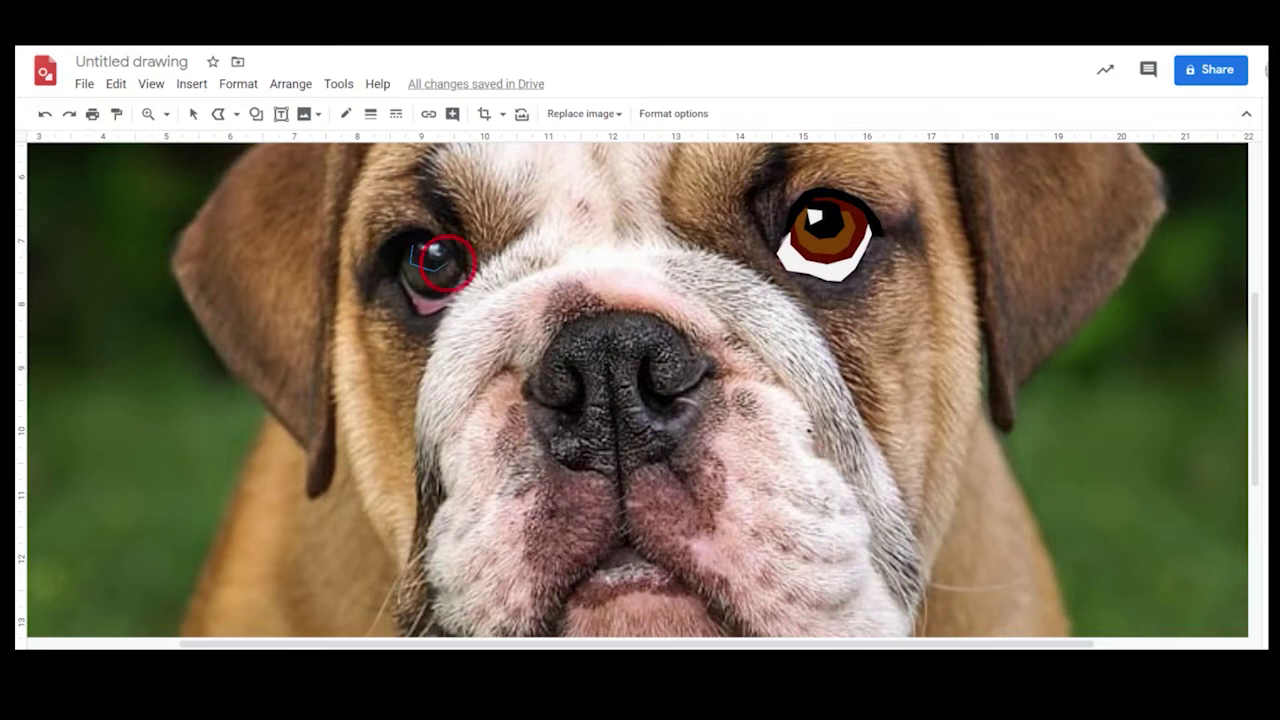
left_click(450, 262)
double_click(442, 250)
key("ctrl+z")
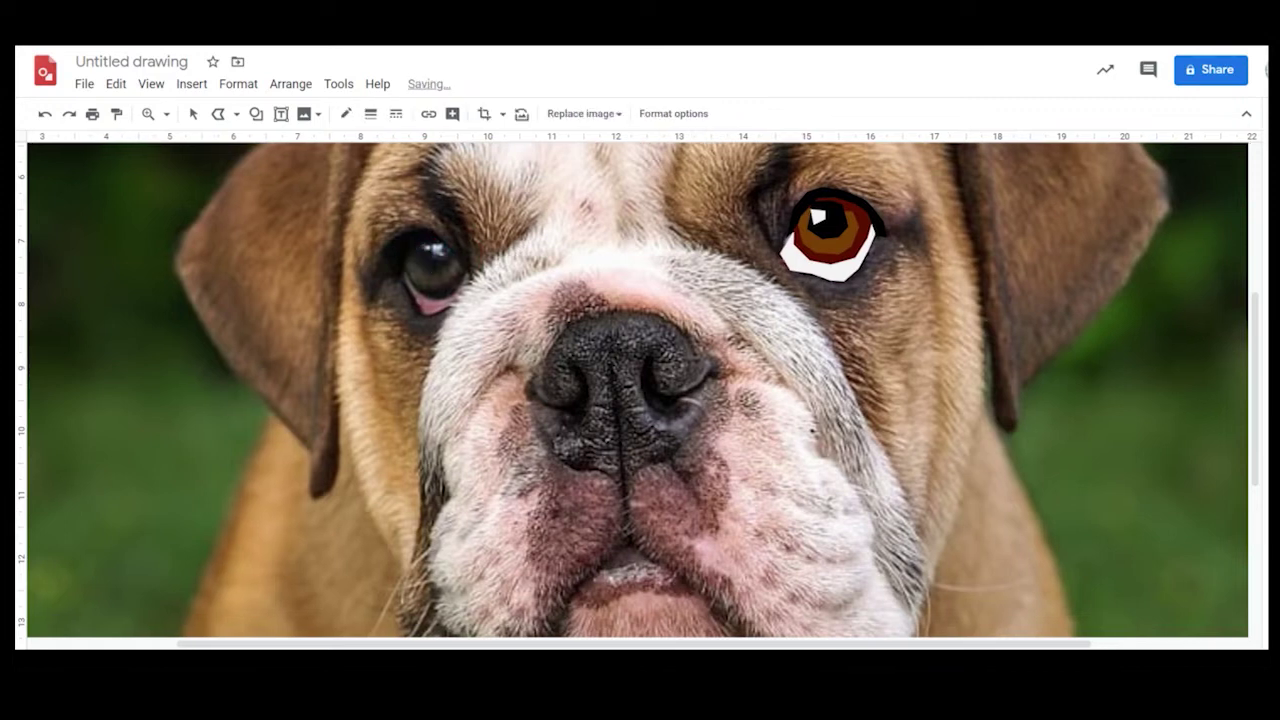
Step: Trace the pupil of the bulldog's other eye with a closed polyline and fill it black
left_click(418, 244)
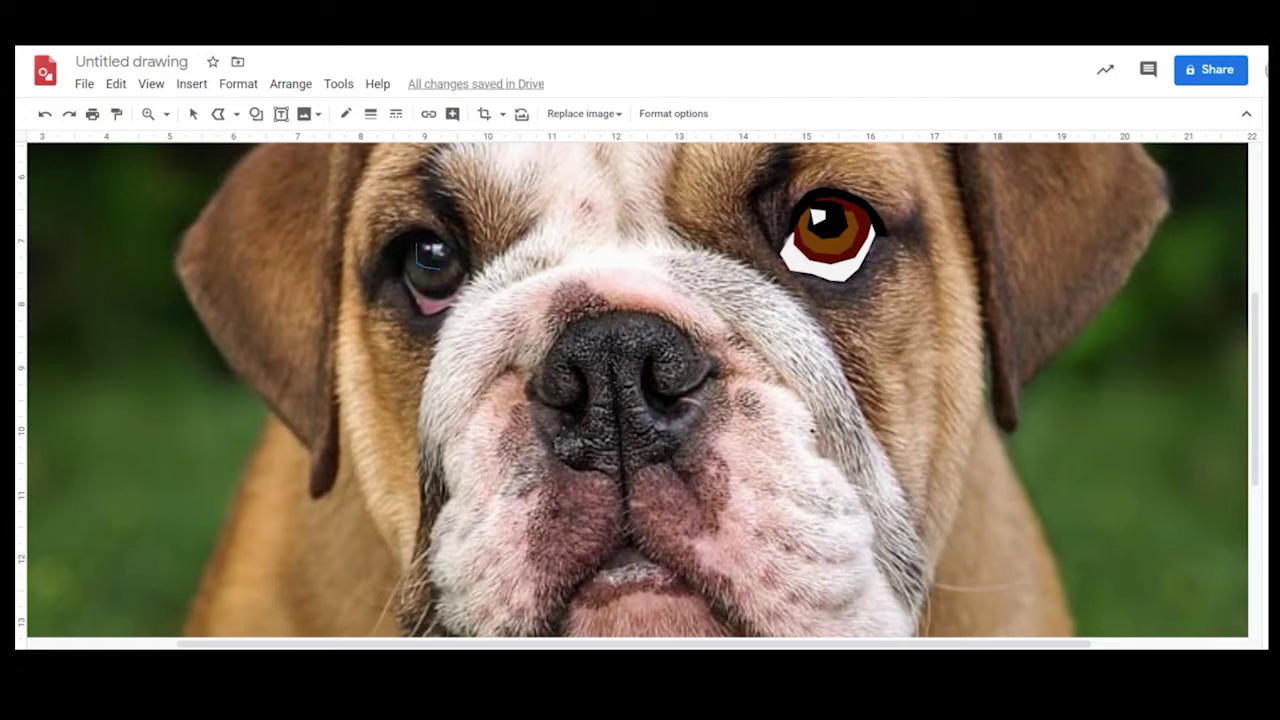
left_click(452, 262)
left_click(456, 248)
left_click(444, 234)
left_click(428, 236)
left_click(418, 244)
left_click(345, 114)
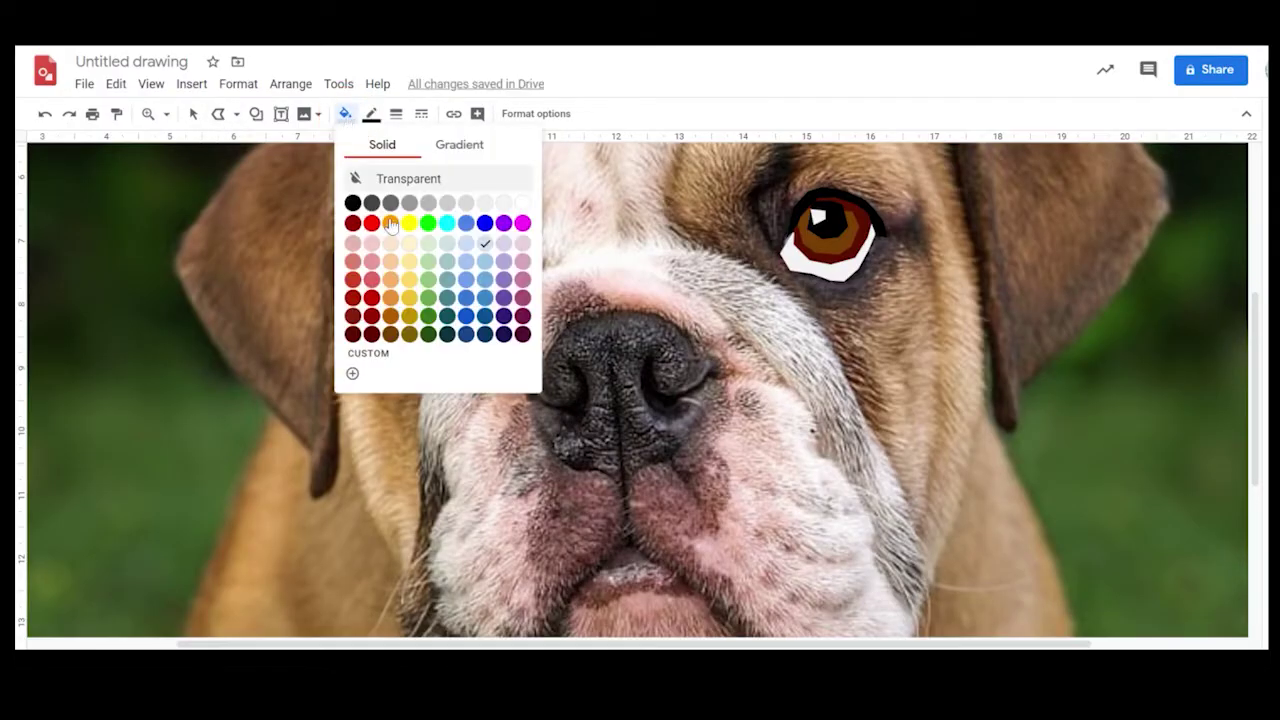
left_click(352, 201)
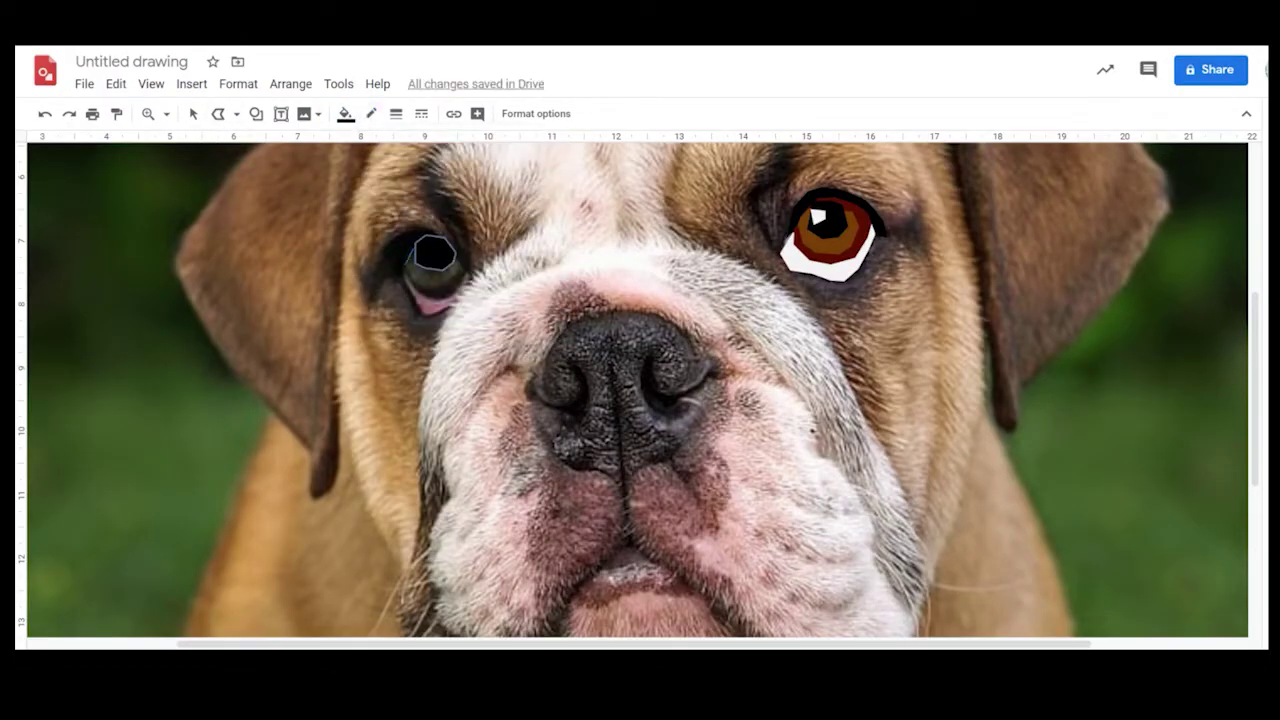
Step: Add closed iris and outer eyeball shapes around the new black pupil, both filled dark red
left_click(345, 114)
left_click(372, 225)
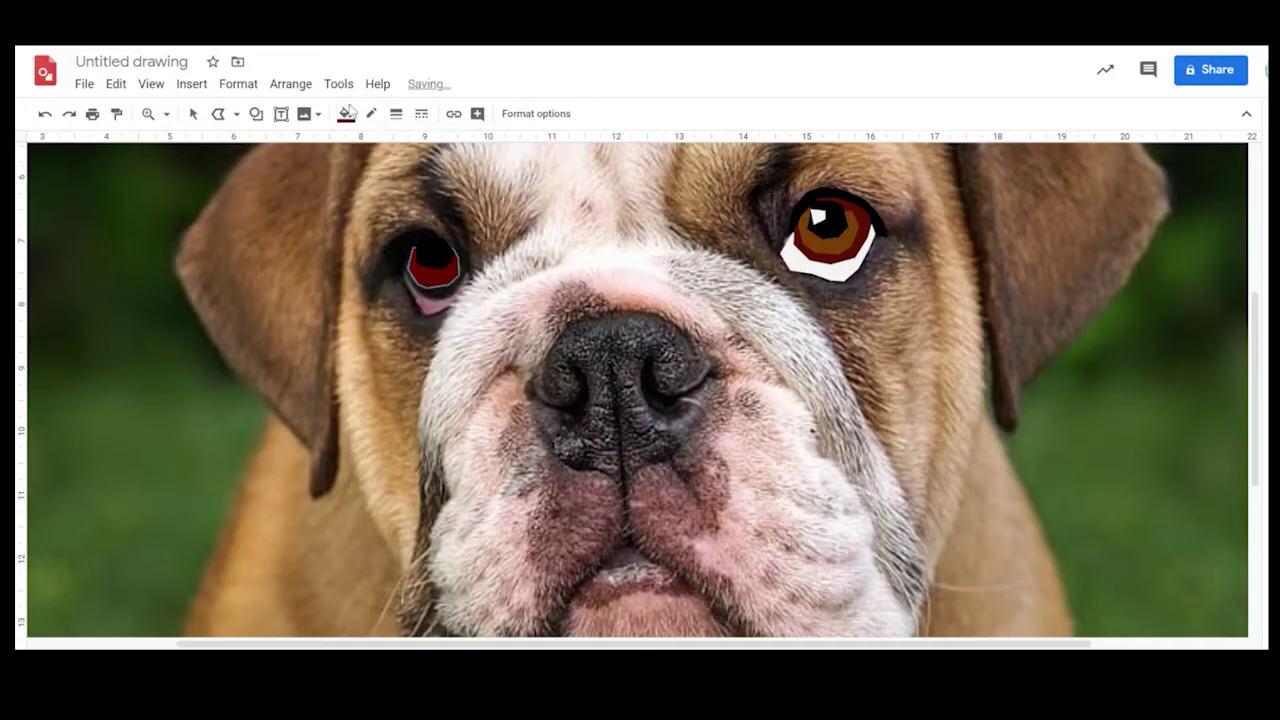
left_click(428, 300)
left_click(345, 114)
left_click(363, 336)
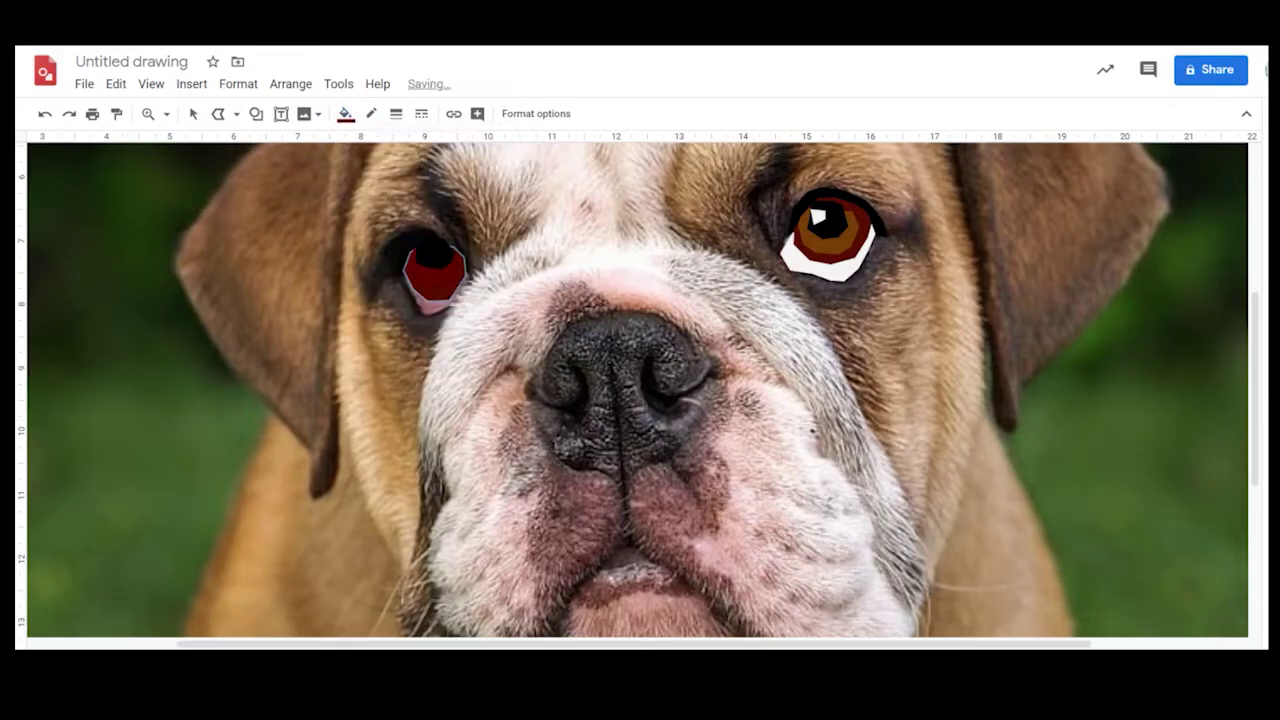
Step: Recolour the inner iris shape of this second eye with a dark orange-brown fill
left_click(193, 113)
left_click(345, 114)
left_click(384, 336)
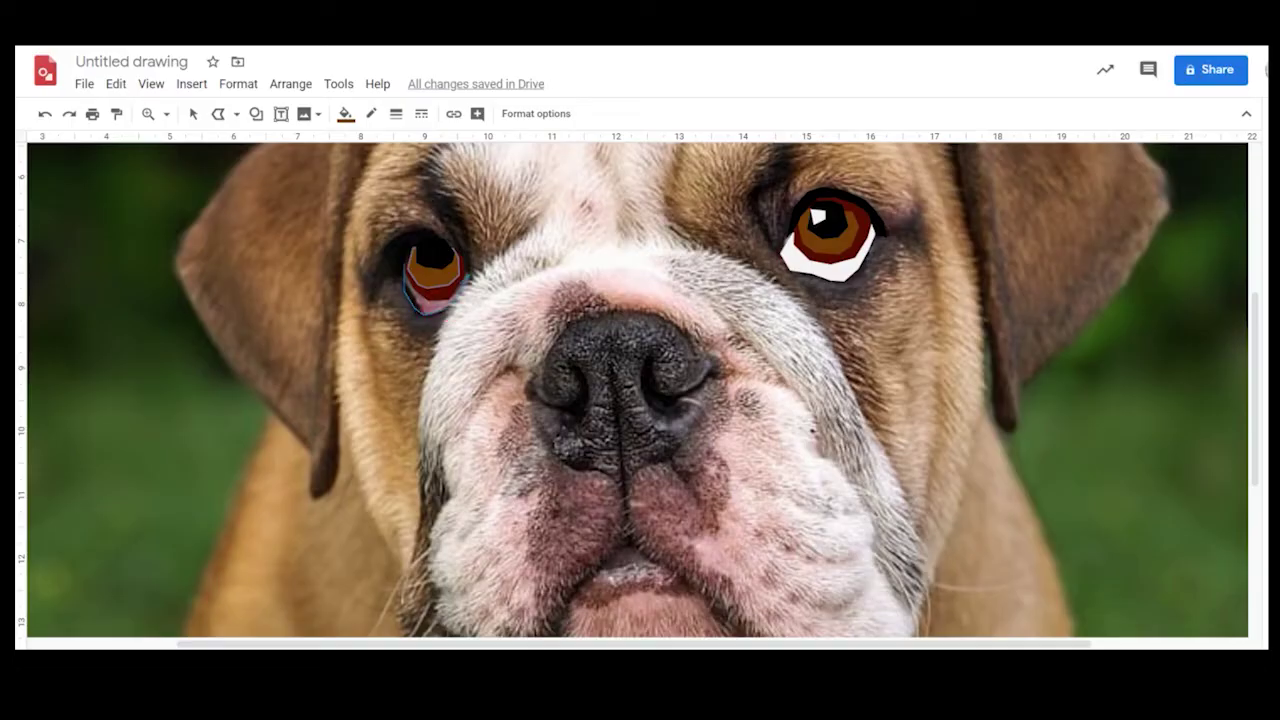
Step: Give the closed polyline shape along the second eye's lower rim a white fill
left_click(345, 114)
left_click(384, 336)
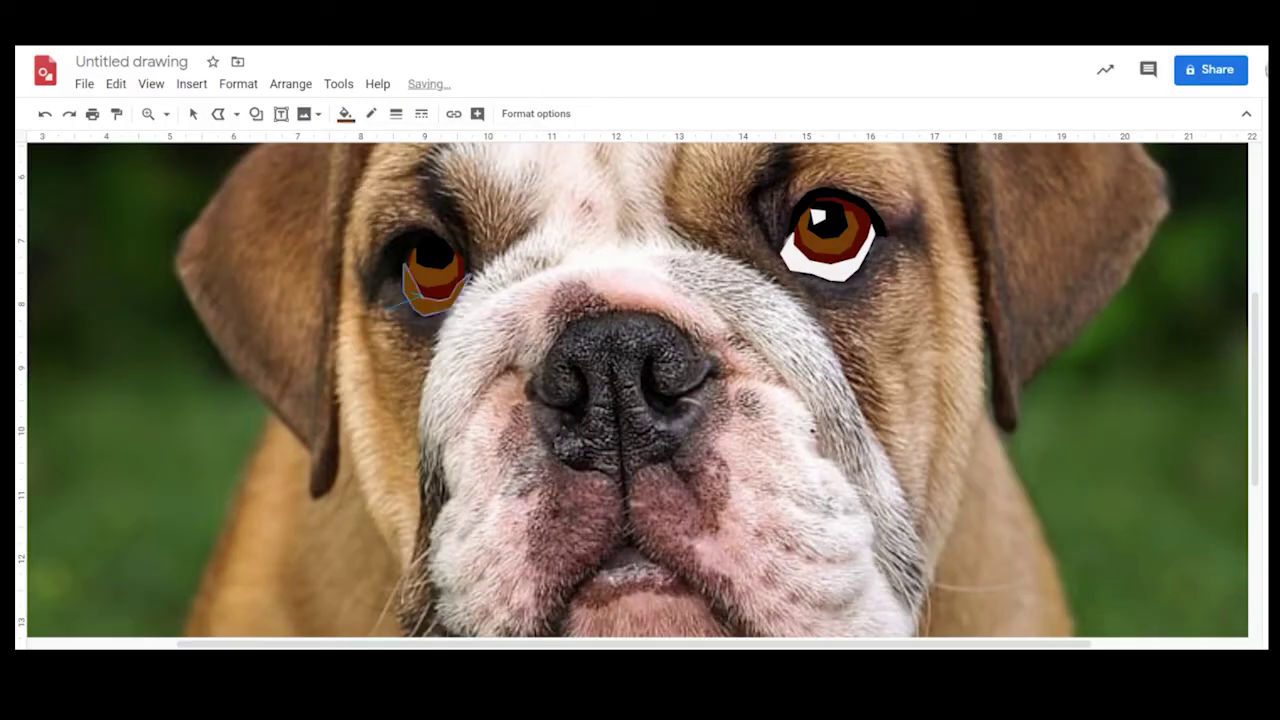
left_click(410, 298)
left_click(345, 114)
left_click(531, 152)
double_click(410, 290)
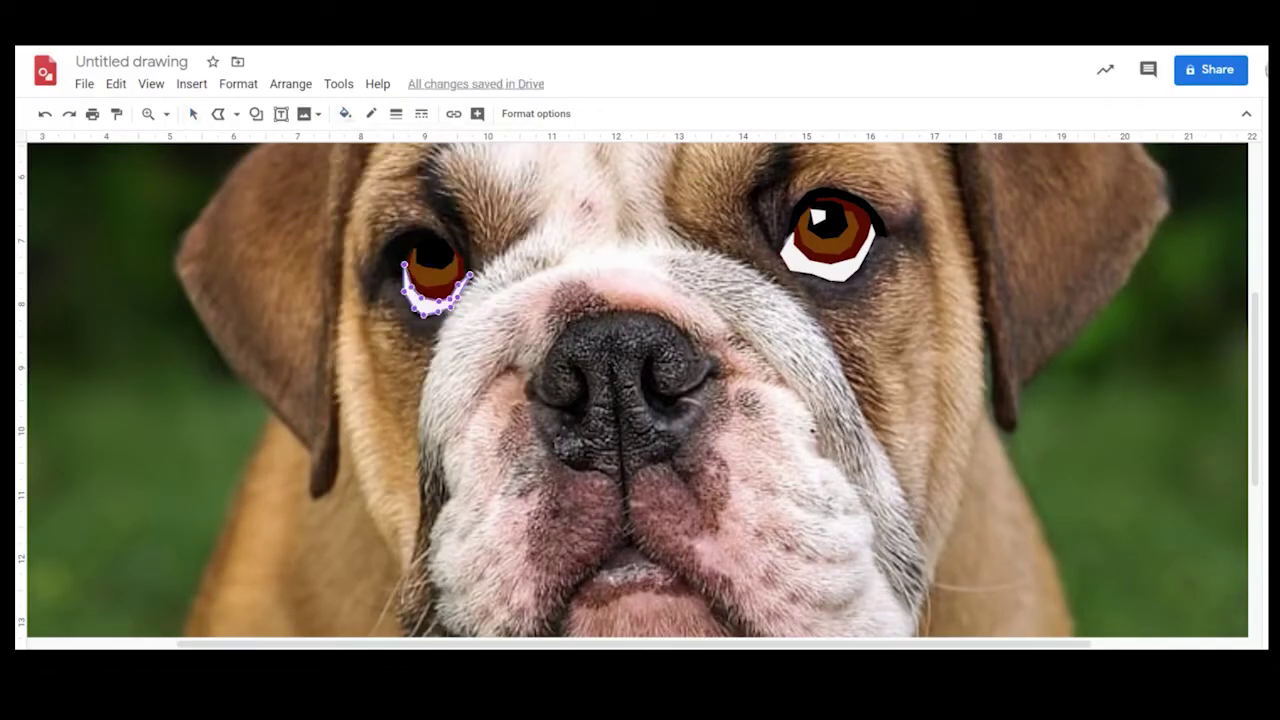
Step: Trace the second eye's upper eyelid as a black-filled polyline and add small white highlights in its pupil
left_click(455, 250)
left_click(430, 242)
left_click(405, 250)
left_click(455, 250)
left_click(345, 114)
left_click(346, 152)
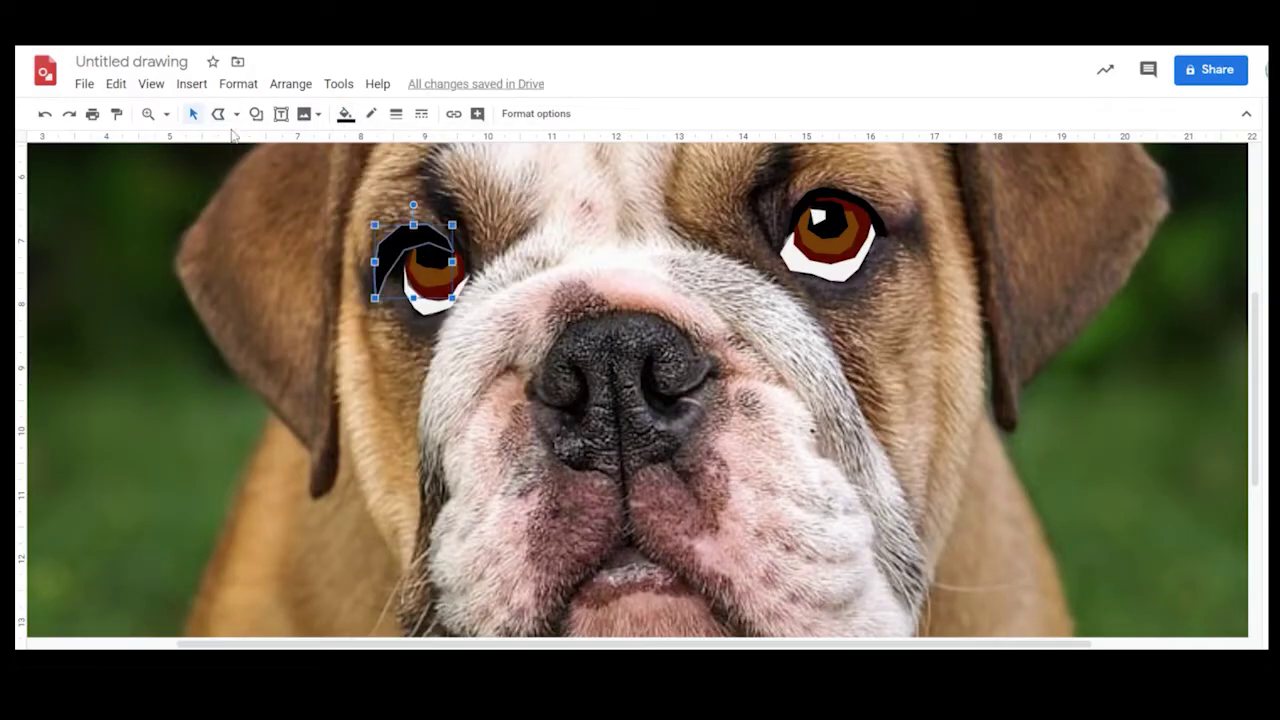
left_click(345, 114)
left_click(351, 203)
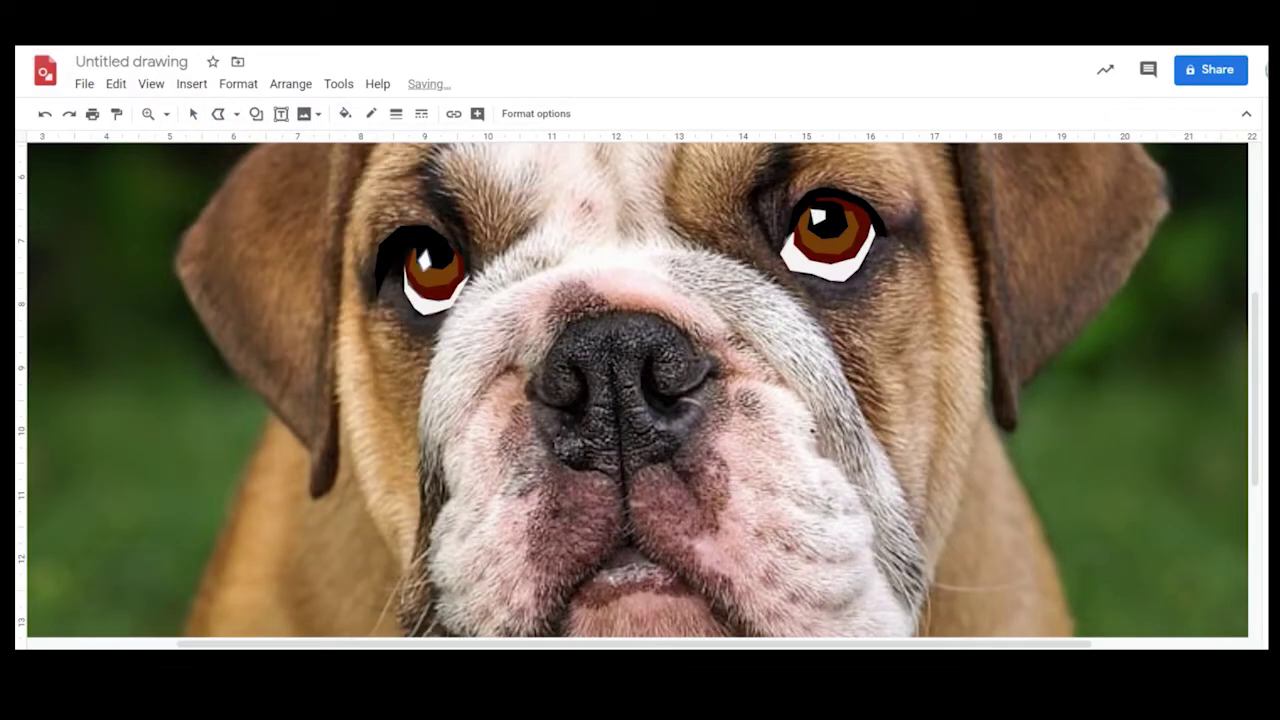
Step: Select all the shapes that make up the second eye and group them
left_click(424, 259)
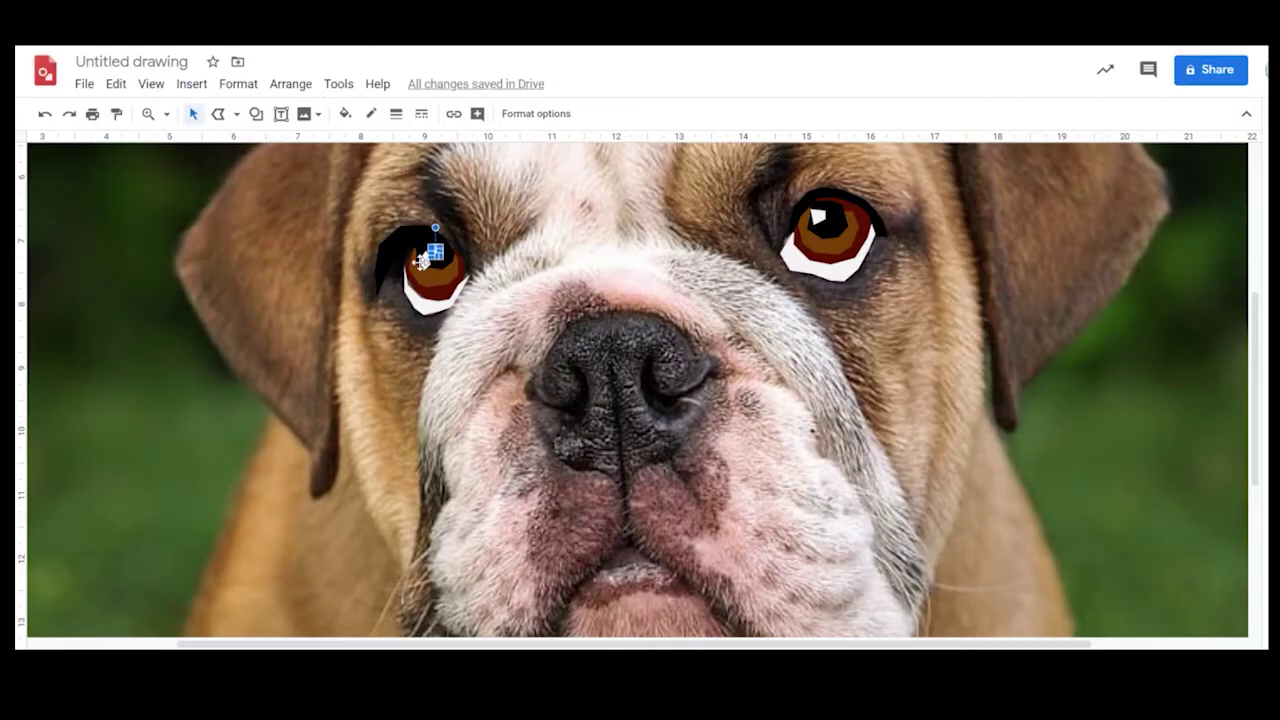
left_click(452, 268, "shift")
left_click(447, 300, "shift")
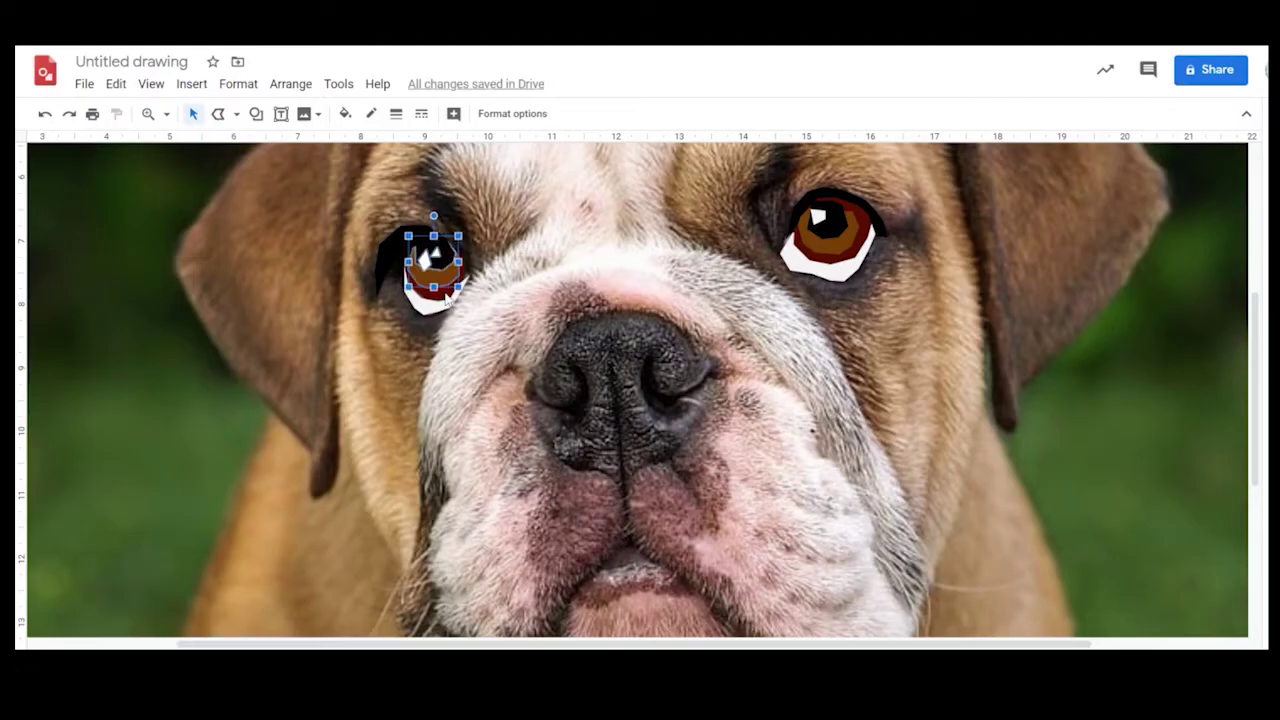
left_click(382, 262, "shift")
right_click(392, 262)
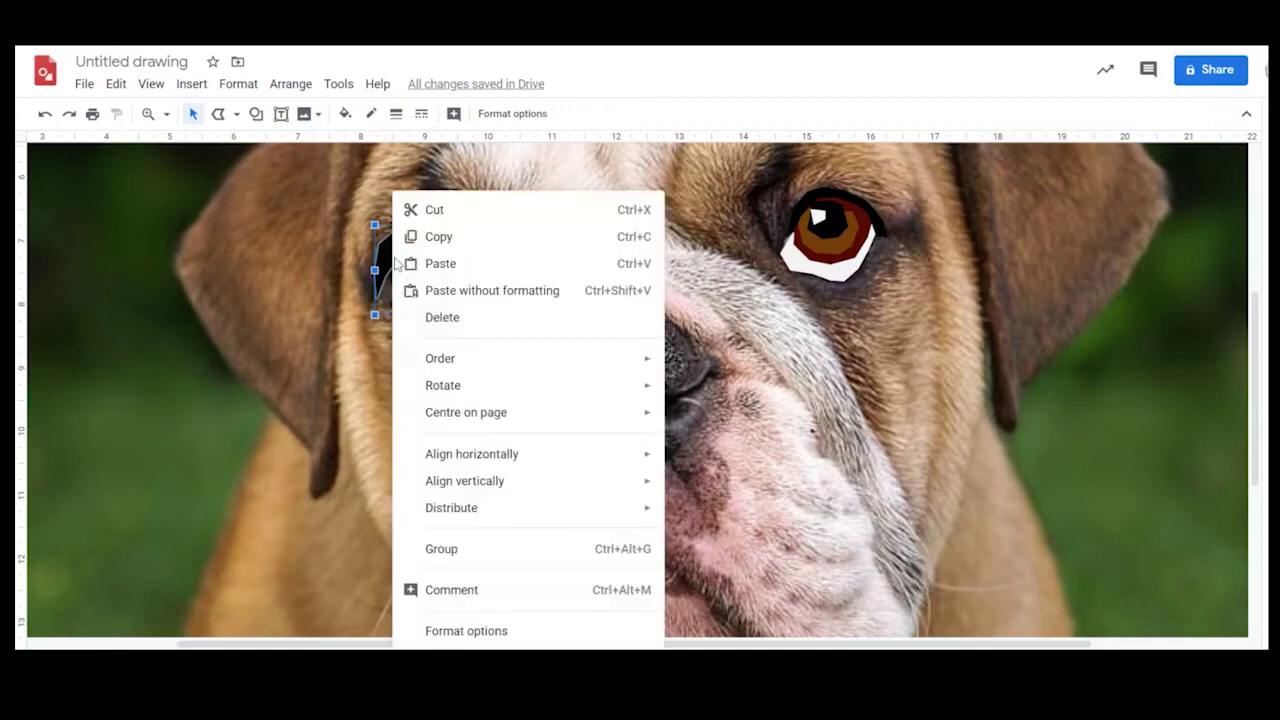
left_click(463, 552)
left_click(935, 338)
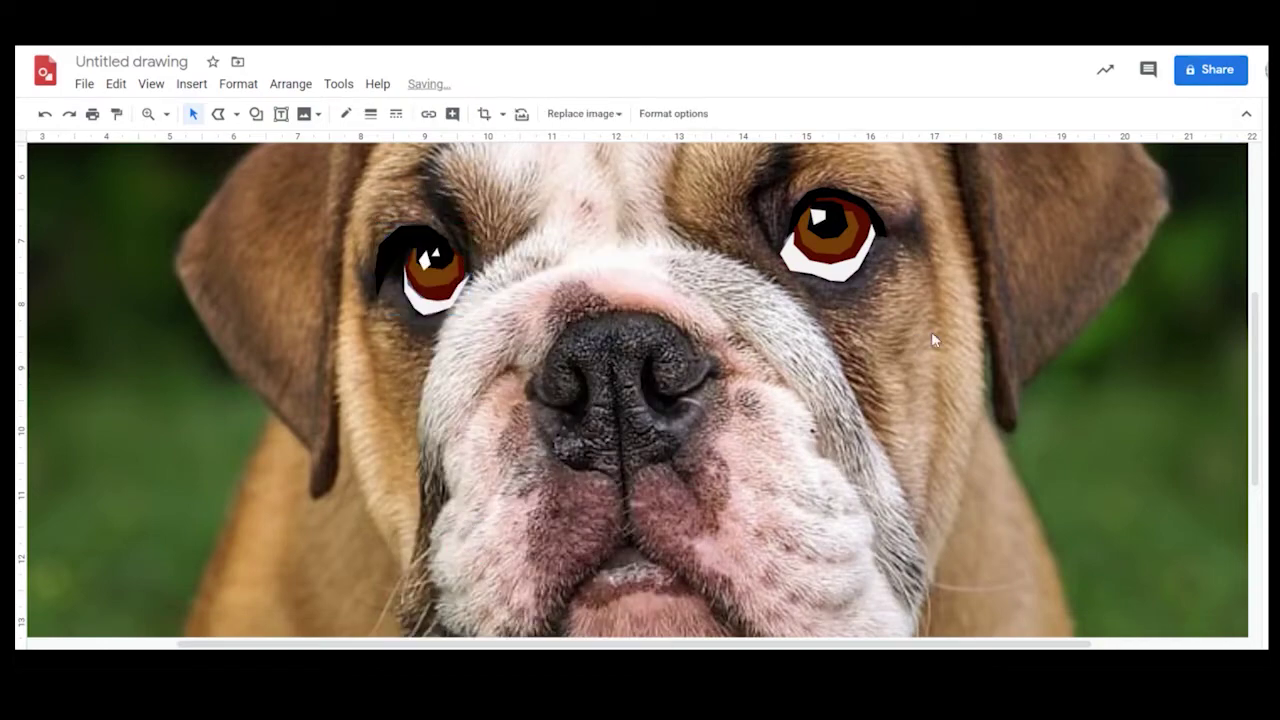
Step: Draw a narrow closed polyline patch between the brow and inner corner of the dog's left eye, filled light orange
scroll(880, 362, "down", 2)
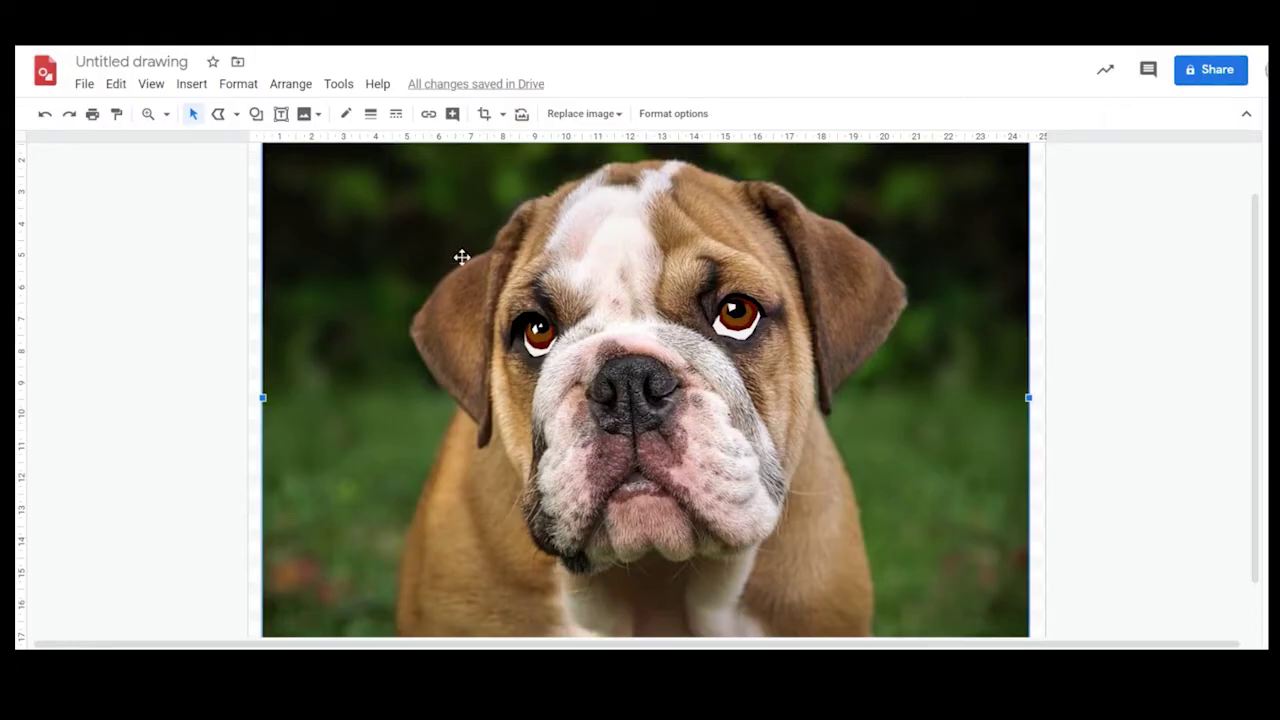
left_click(218, 114)
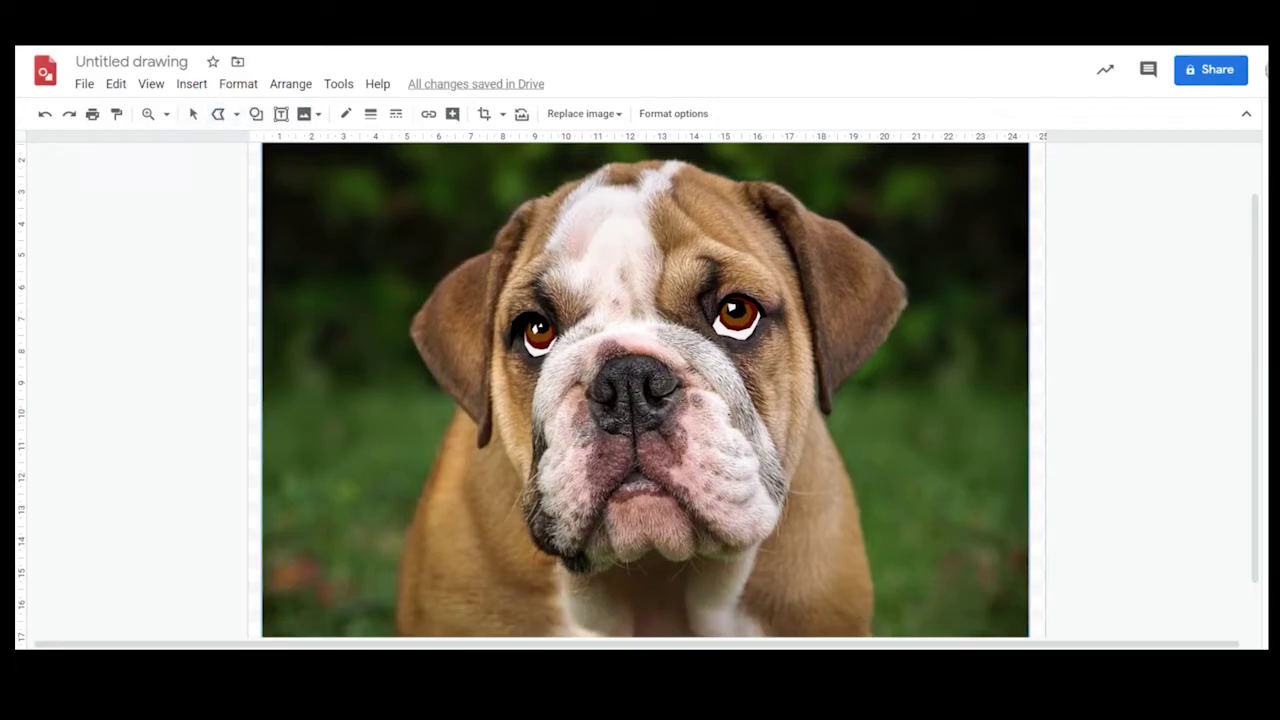
mouse_move(720, 290)
left_mouse_down()
mouse_move(717, 258)
mouse_move(704, 296)
mouse_move(716, 318)
left_mouse_up()
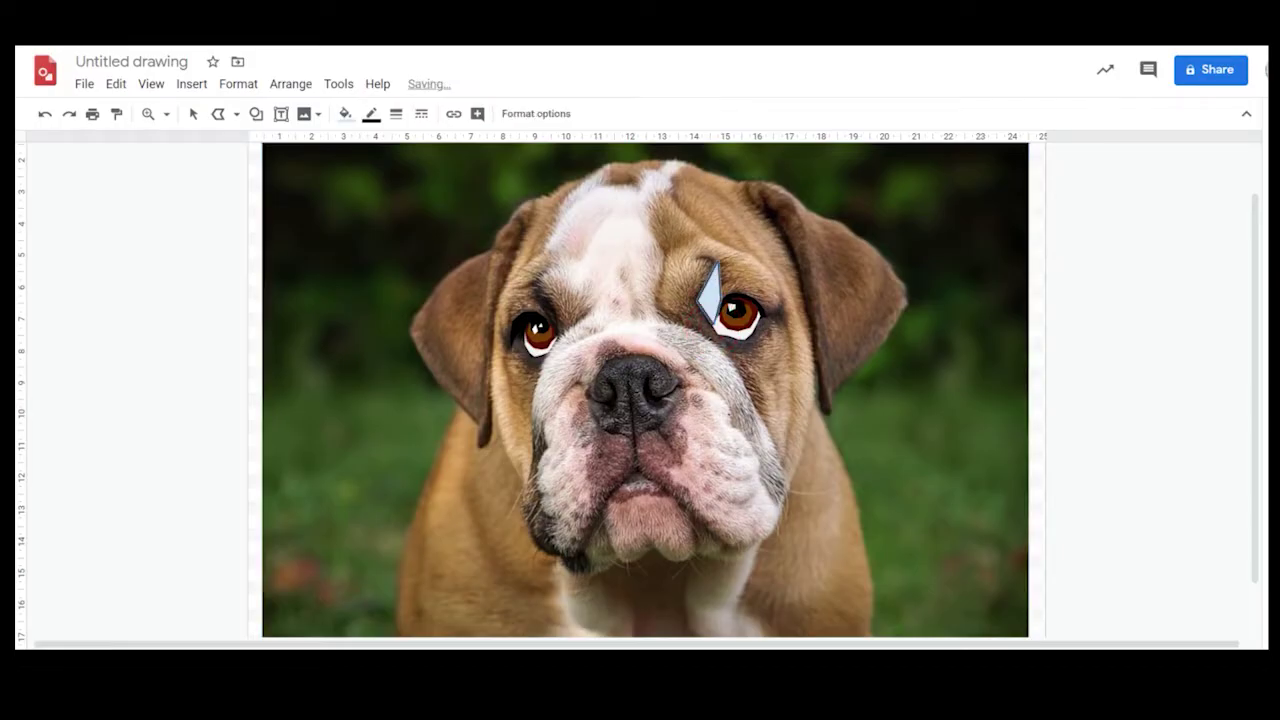
left_click(370, 114)
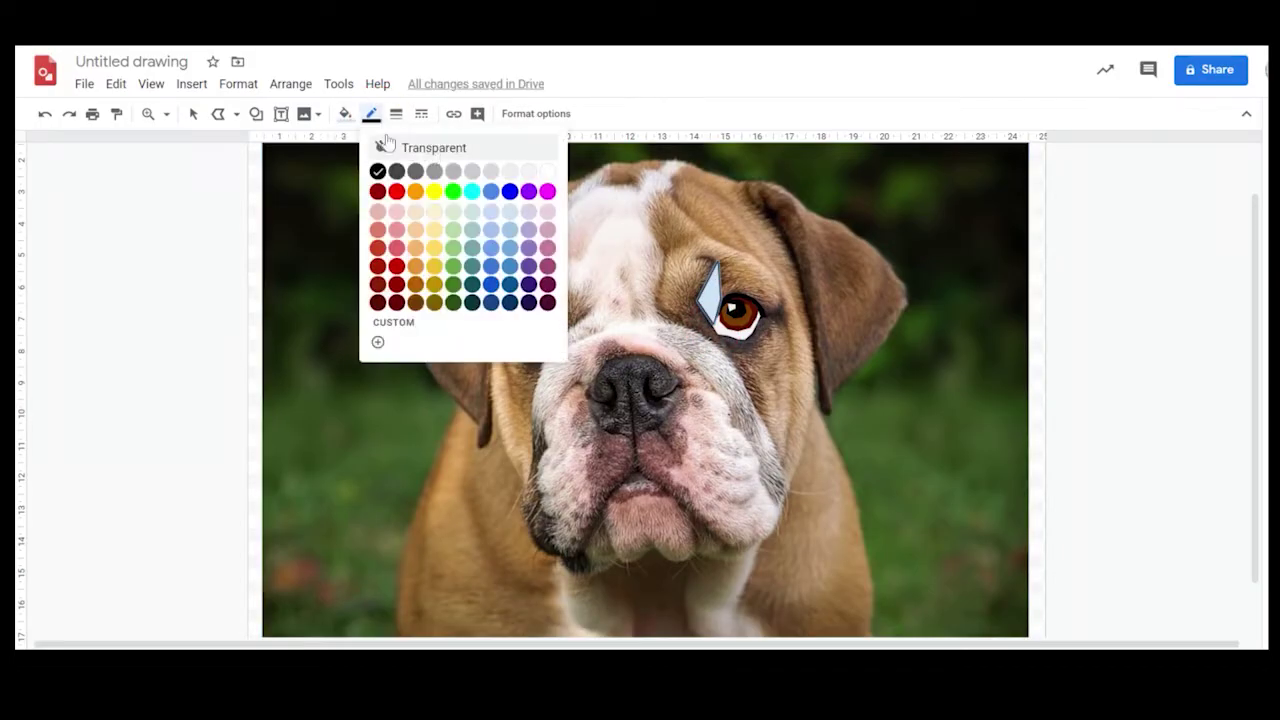
left_click(345, 115)
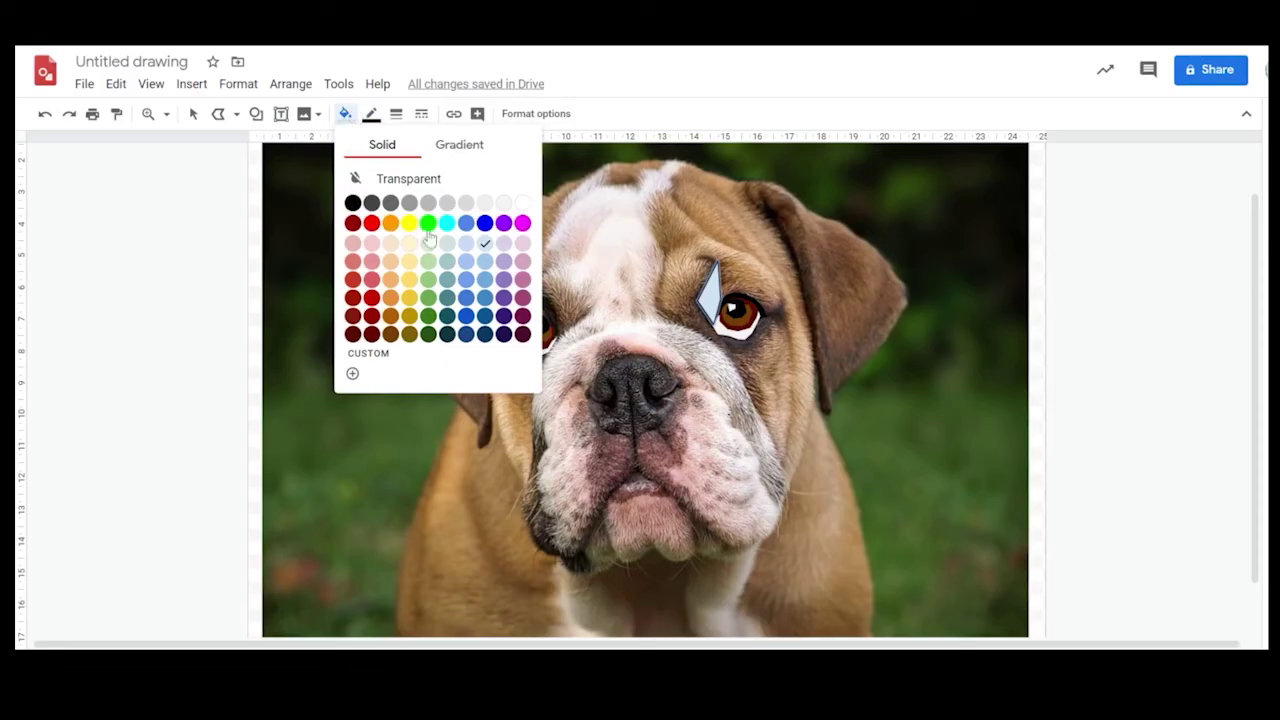
left_click(390, 280)
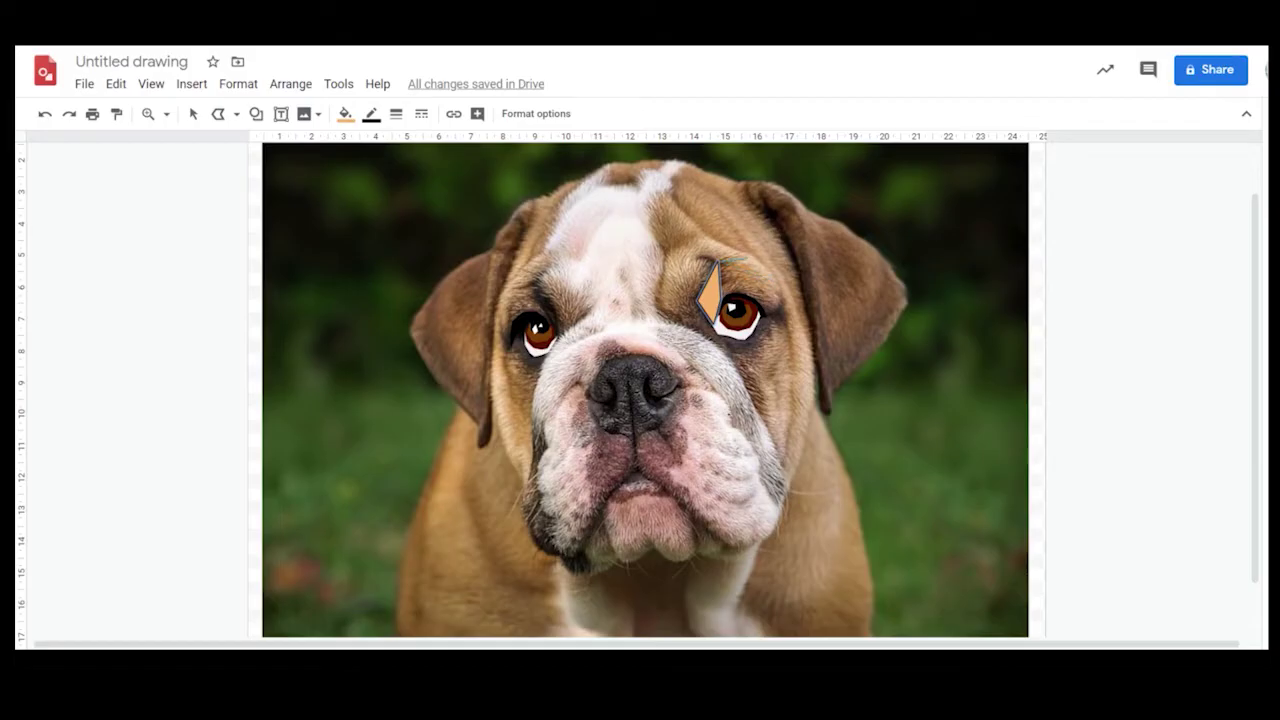
Step: Trace light orange polyline patches from the brow down to the upper eyelid of the dog's left eye
left_click(745, 253)
left_click(752, 289)
left_click(722, 263)
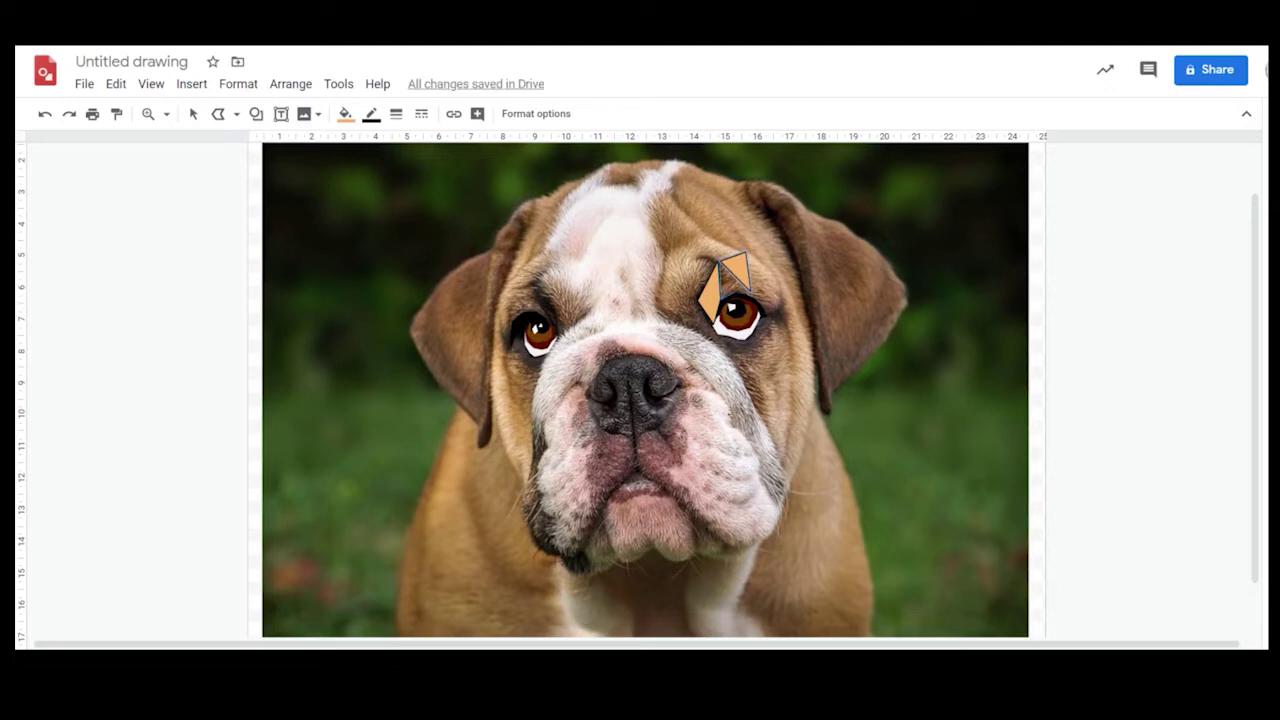
left_click(722, 264)
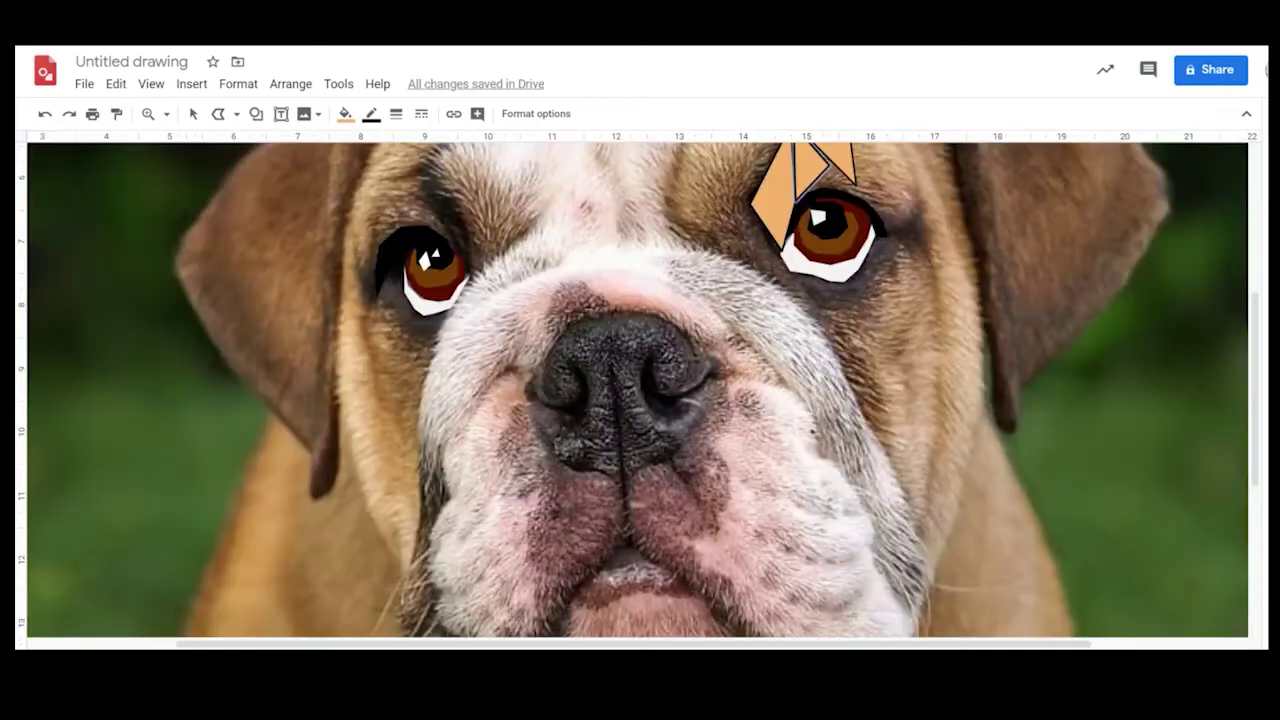
scroll(638, 390, "up", 5)
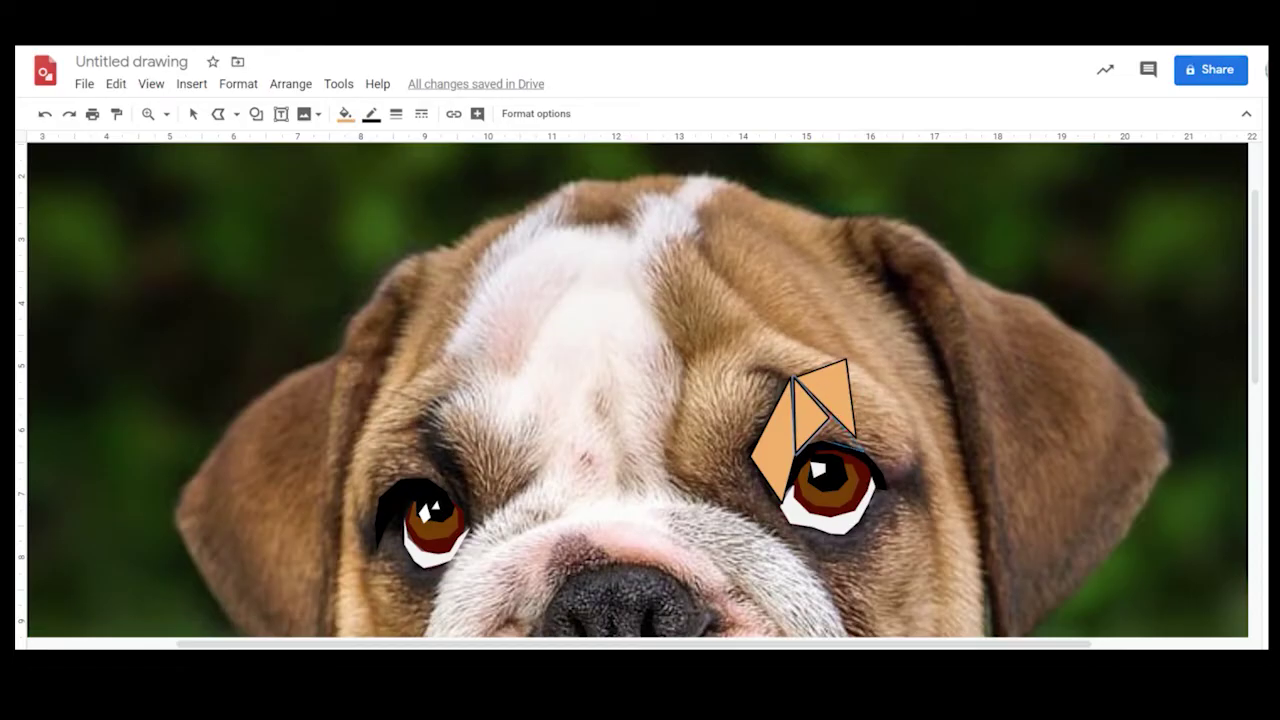
left_click(862, 450)
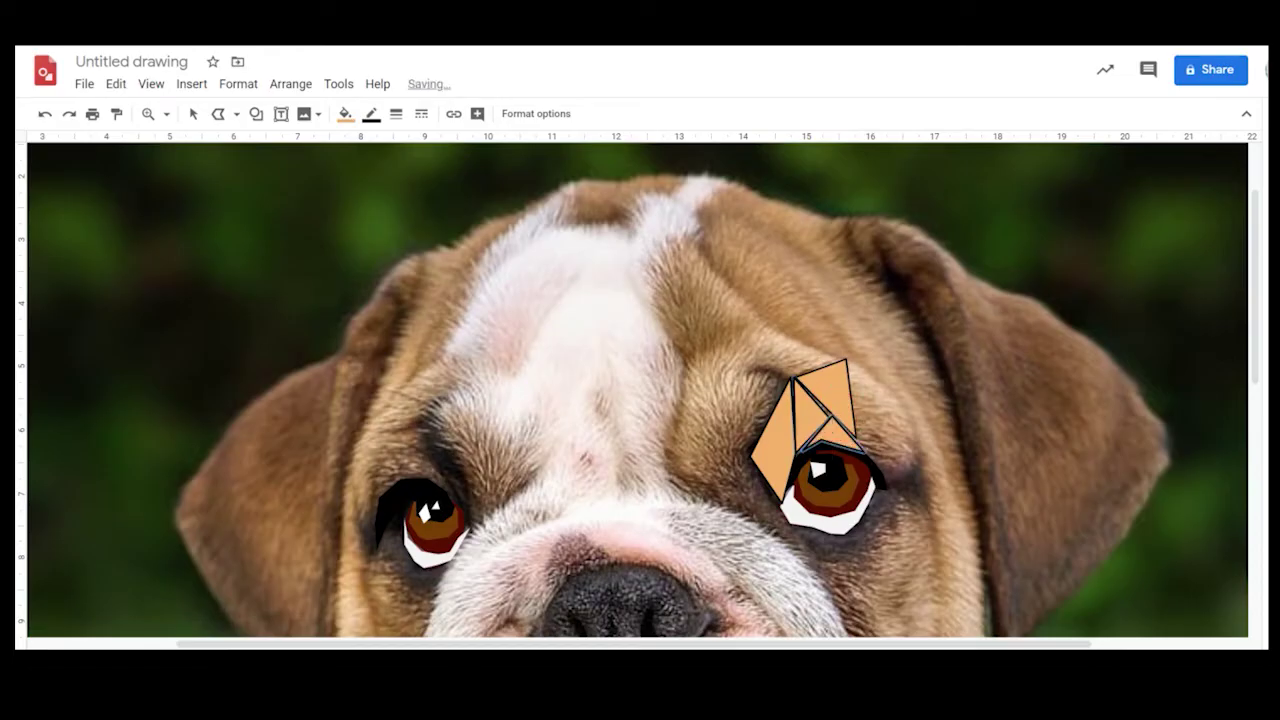
Step: Add two adjoining light orange patches running from the brow's peak down to the eye's outer corner
left_click(848, 362)
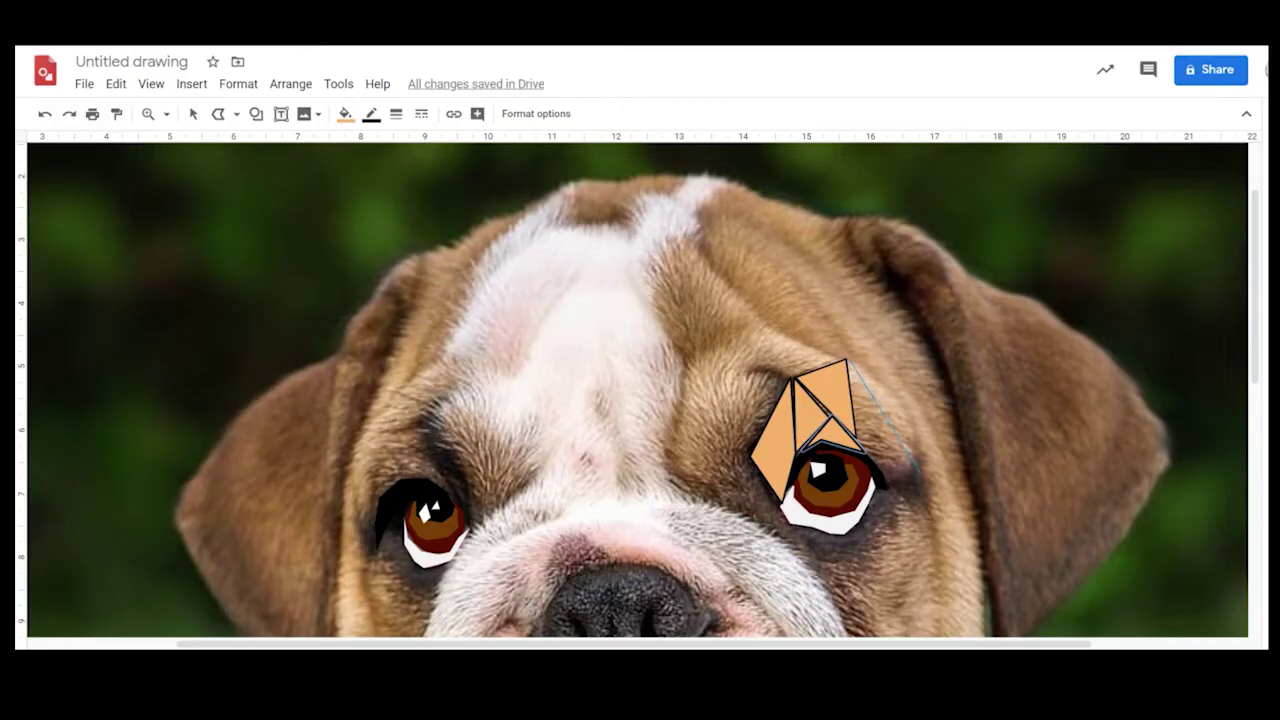
left_click(916, 454)
left_click(848, 362)
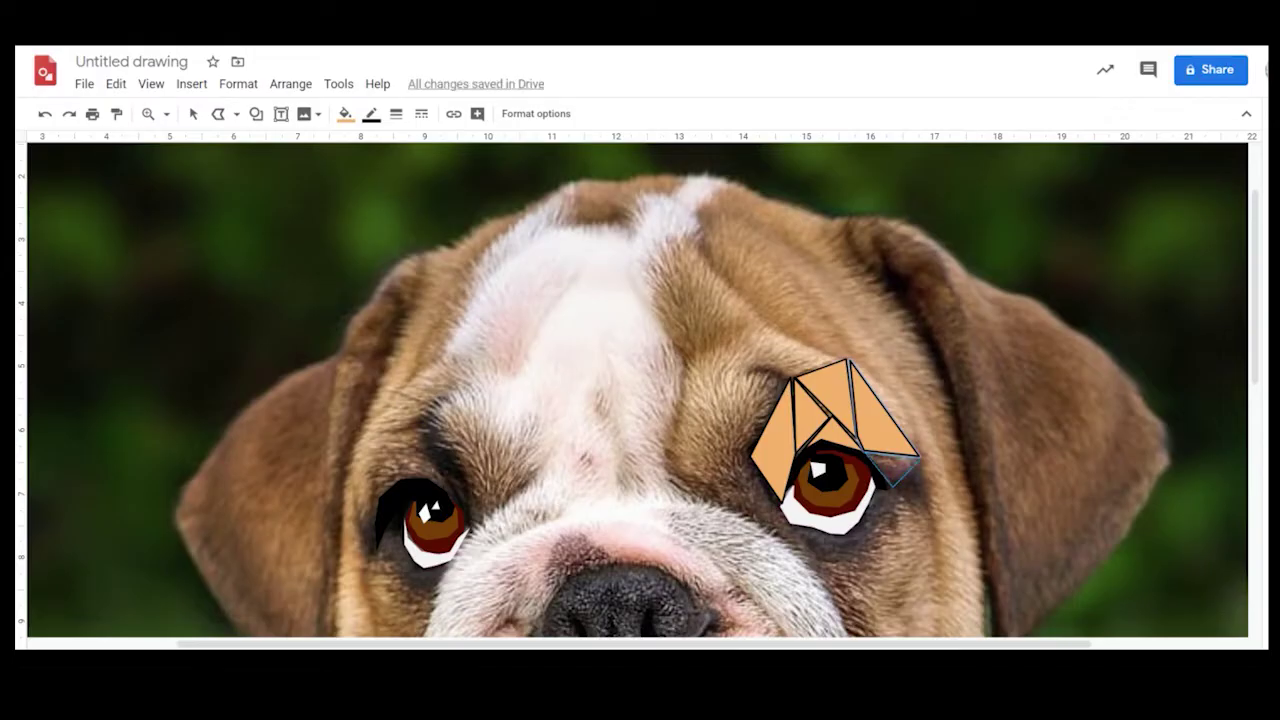
left_click(918, 455)
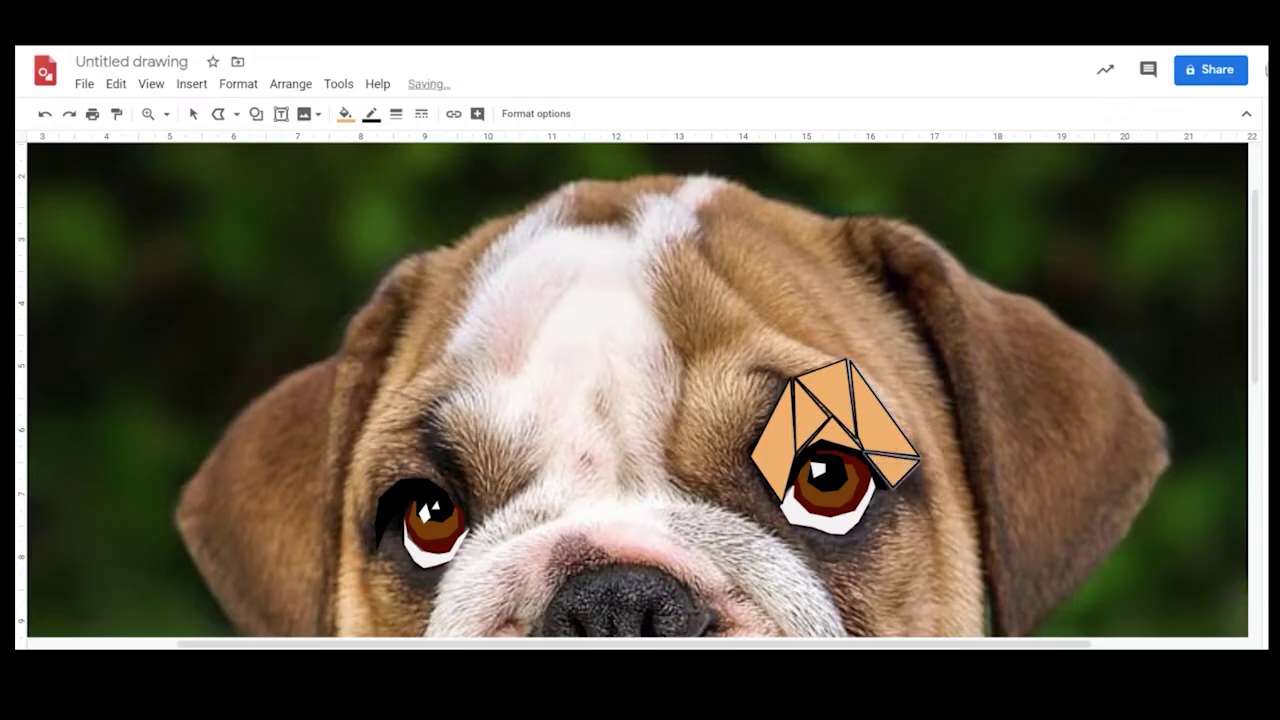
Step: Nudge the small light orange patch at the eye's outer corner closer to the patch above it
left_click(193, 113)
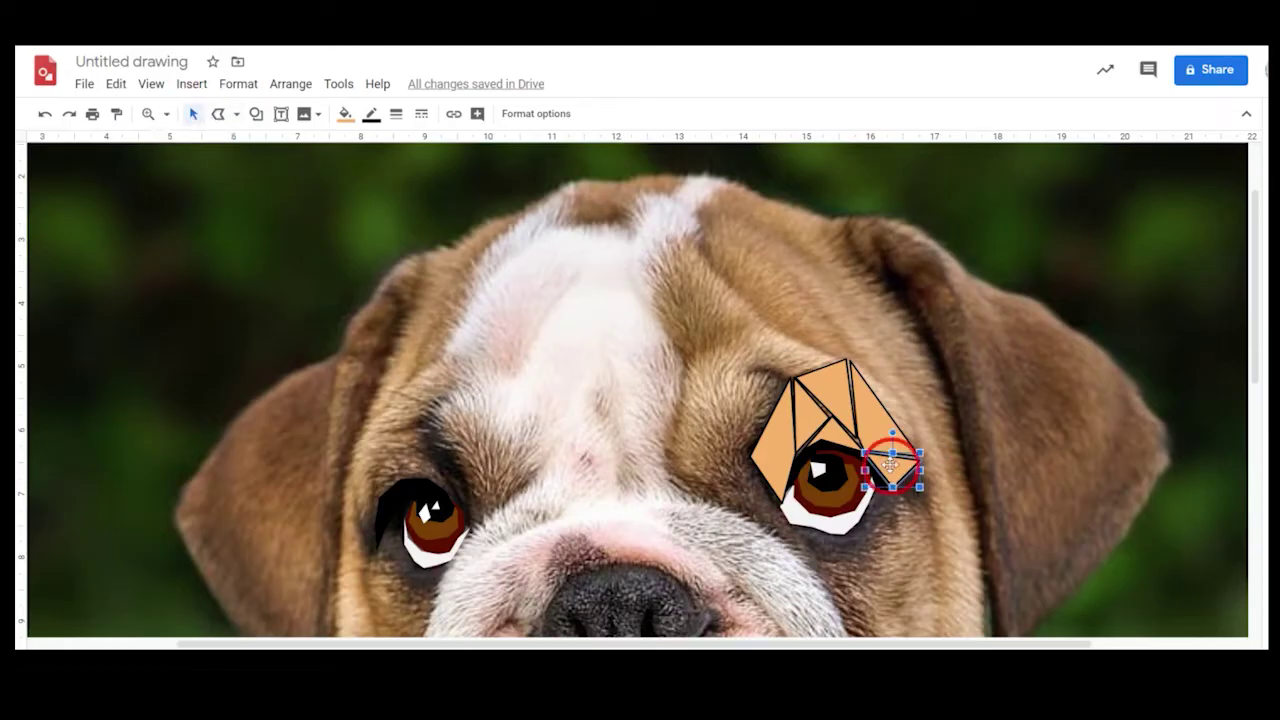
right_click(888, 462)
left_click(1003, 500)
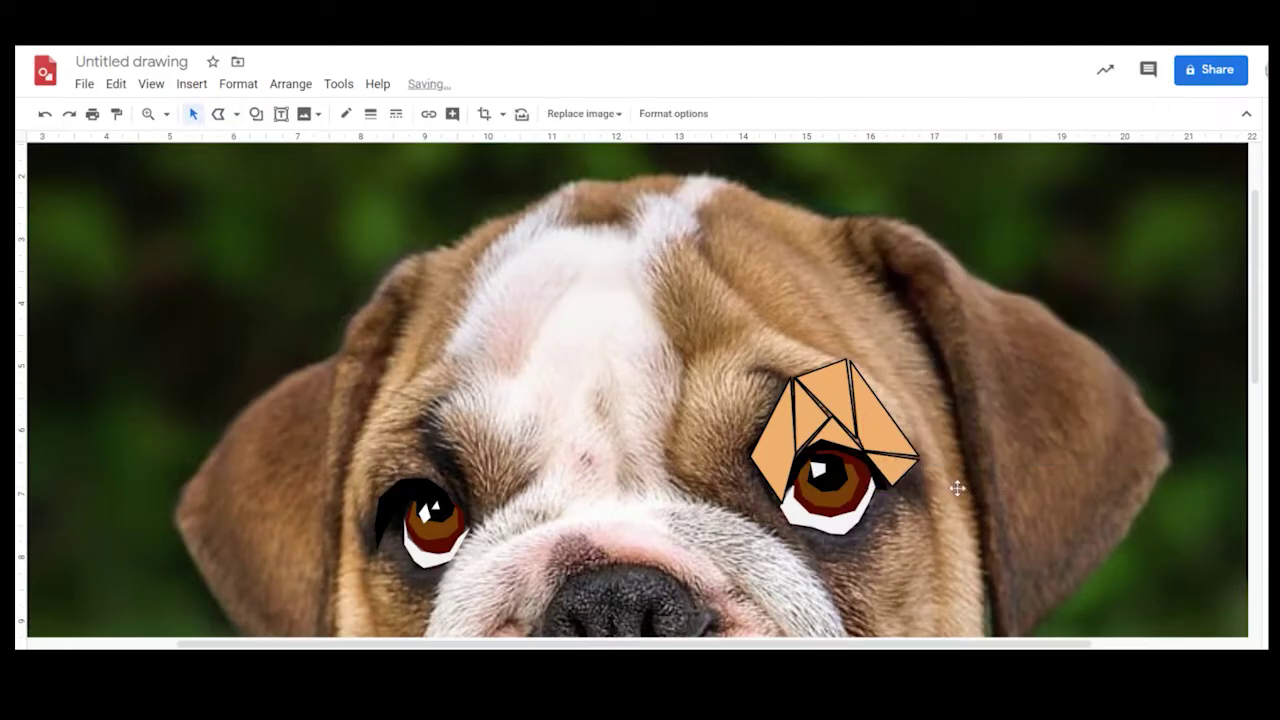
left_click_drag(962, 482, 962, 468)
left_click(900, 468)
left_click(965, 509)
scroll(960, 505, "down", 3)
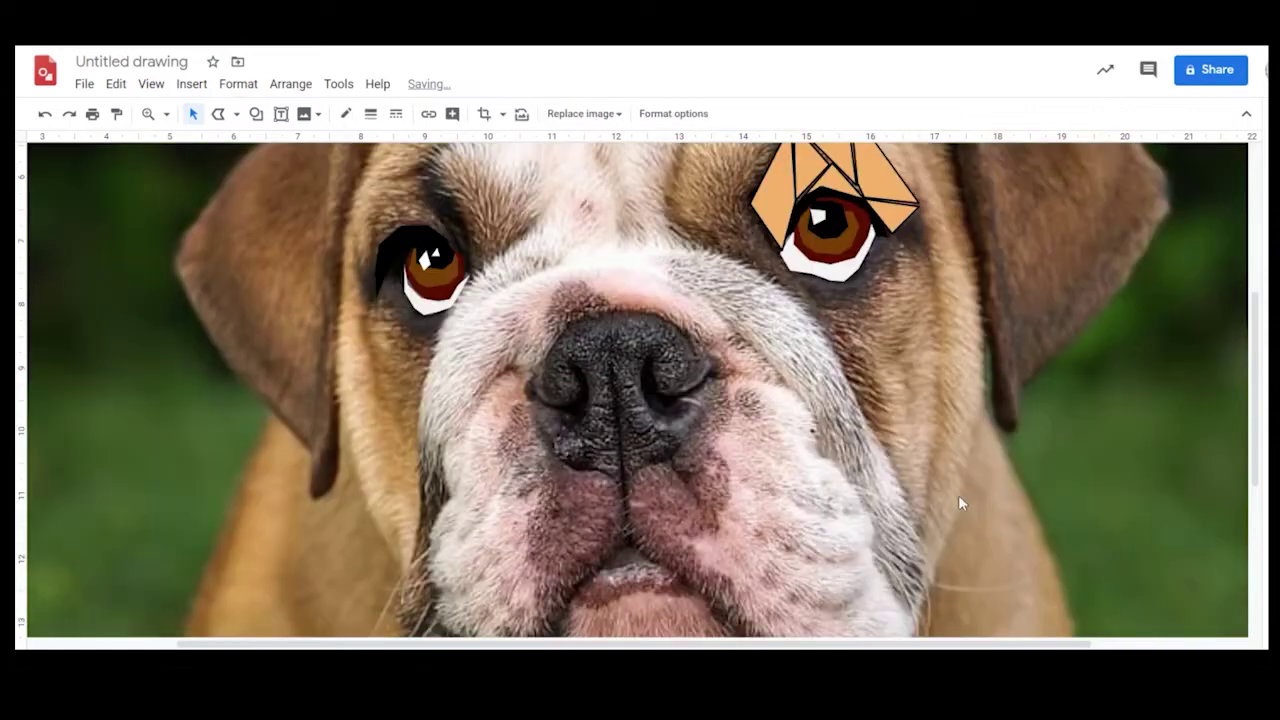
scroll(952, 277, "up", 3)
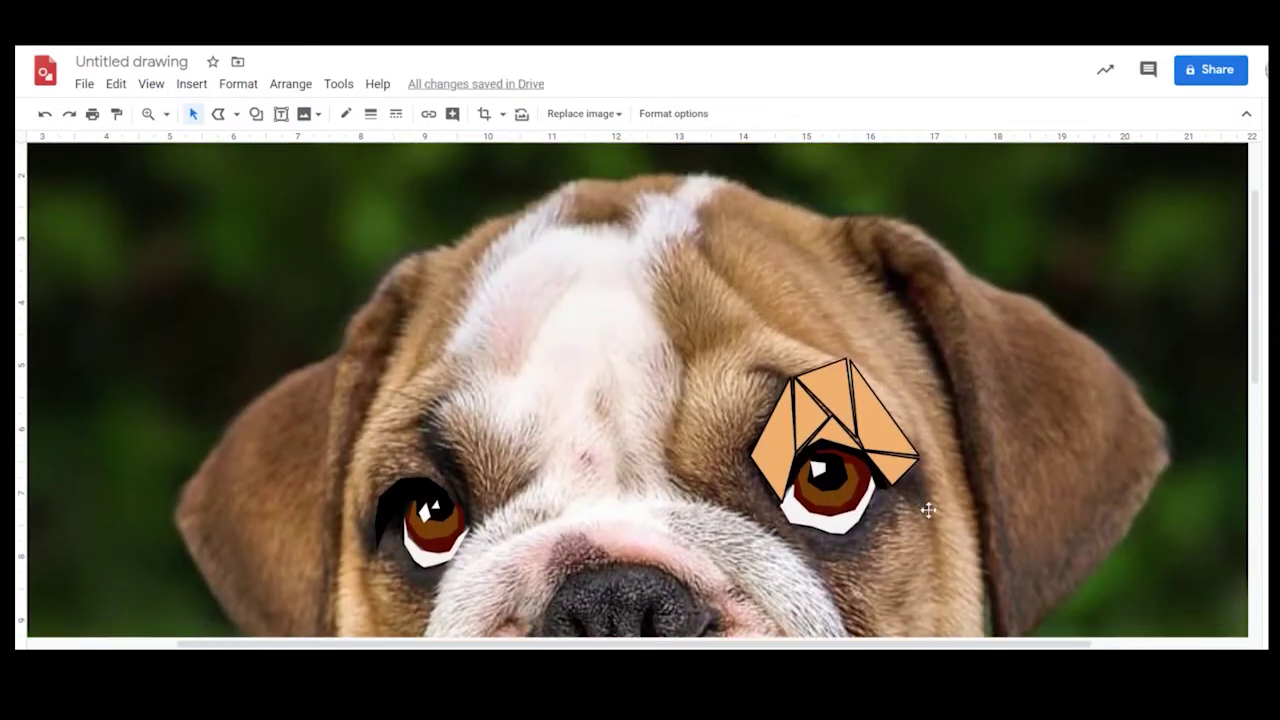
left_click(894, 463)
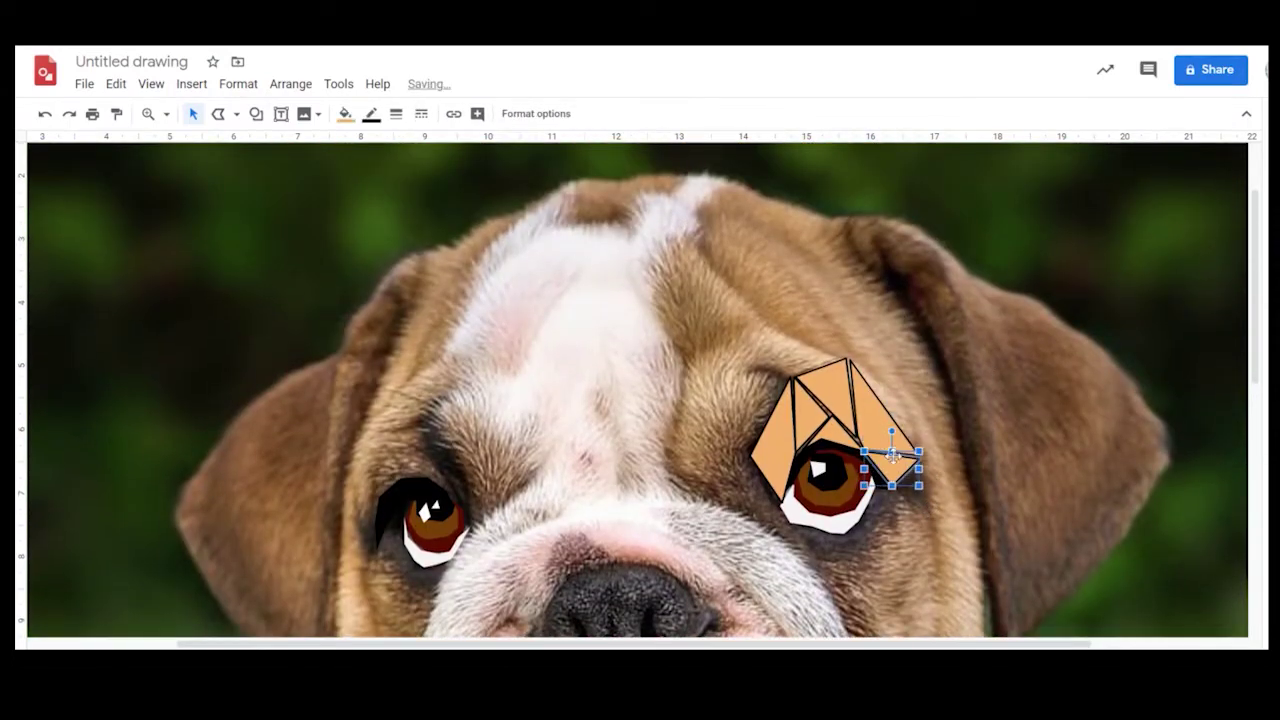
left_click(893, 455)
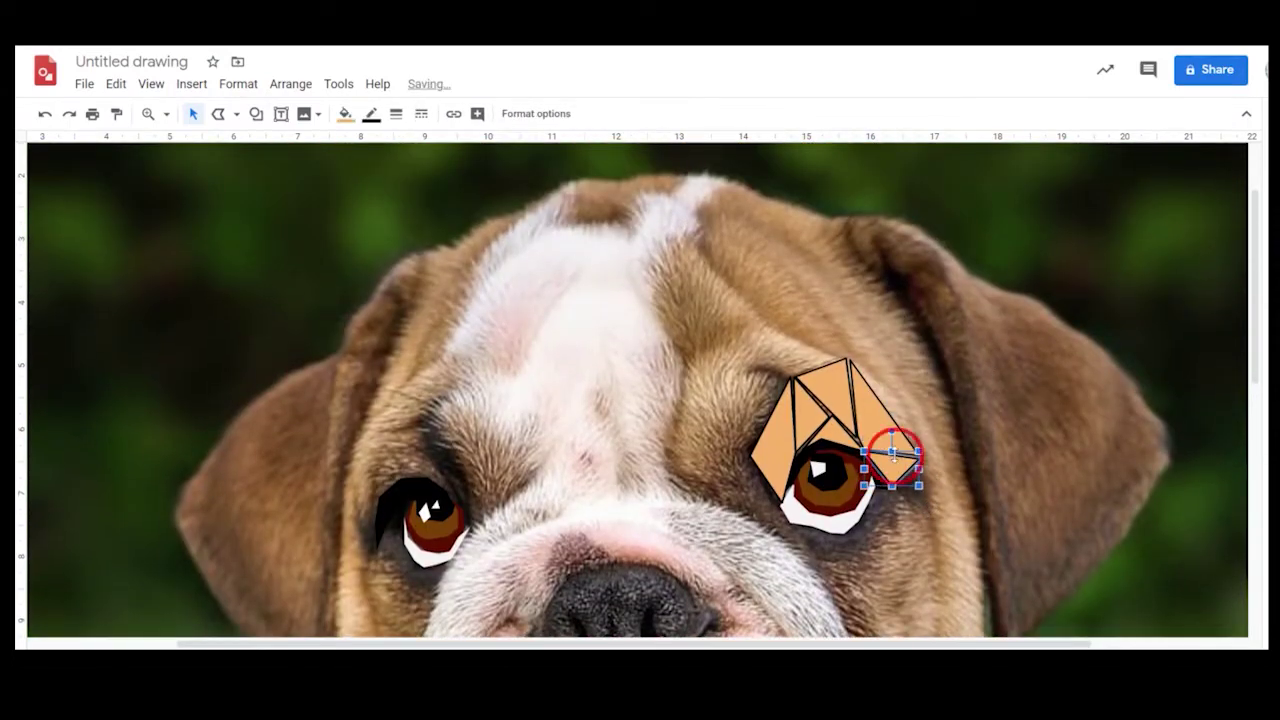
Step: Resize the middle and outer brow patches slightly so their adjoining edges close the gap between them
left_click(834, 430)
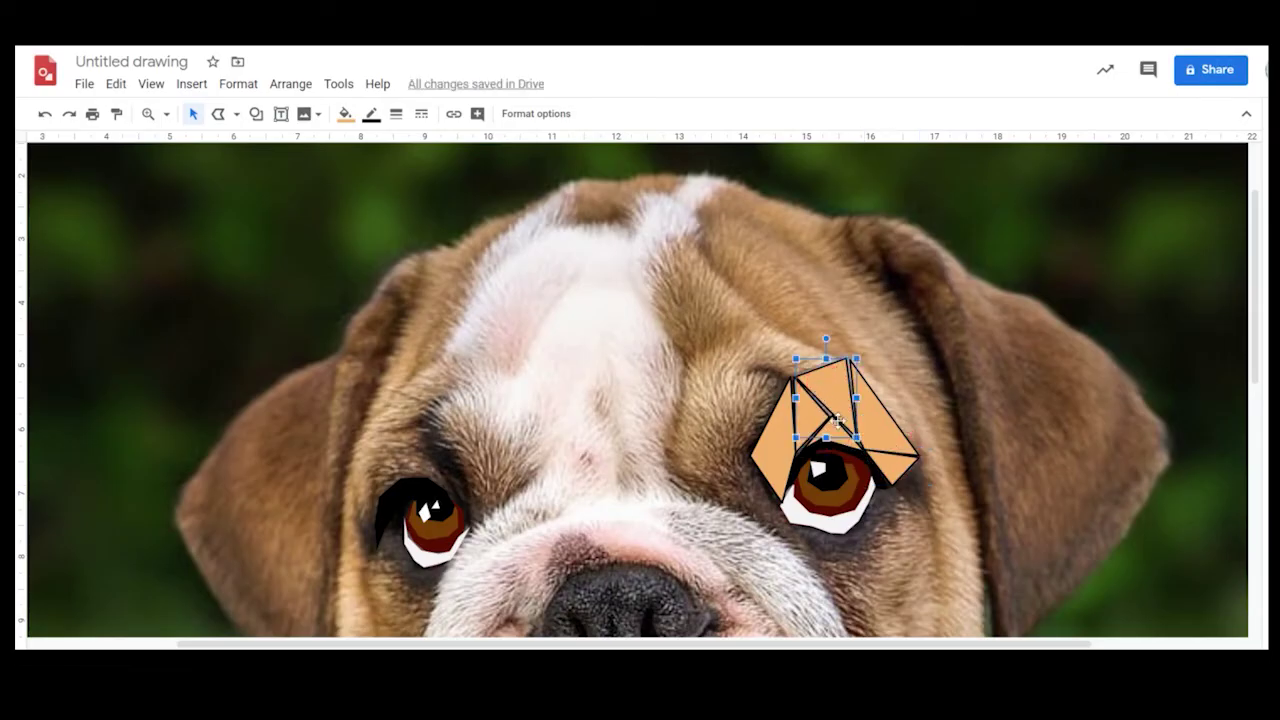
left_click(796, 443)
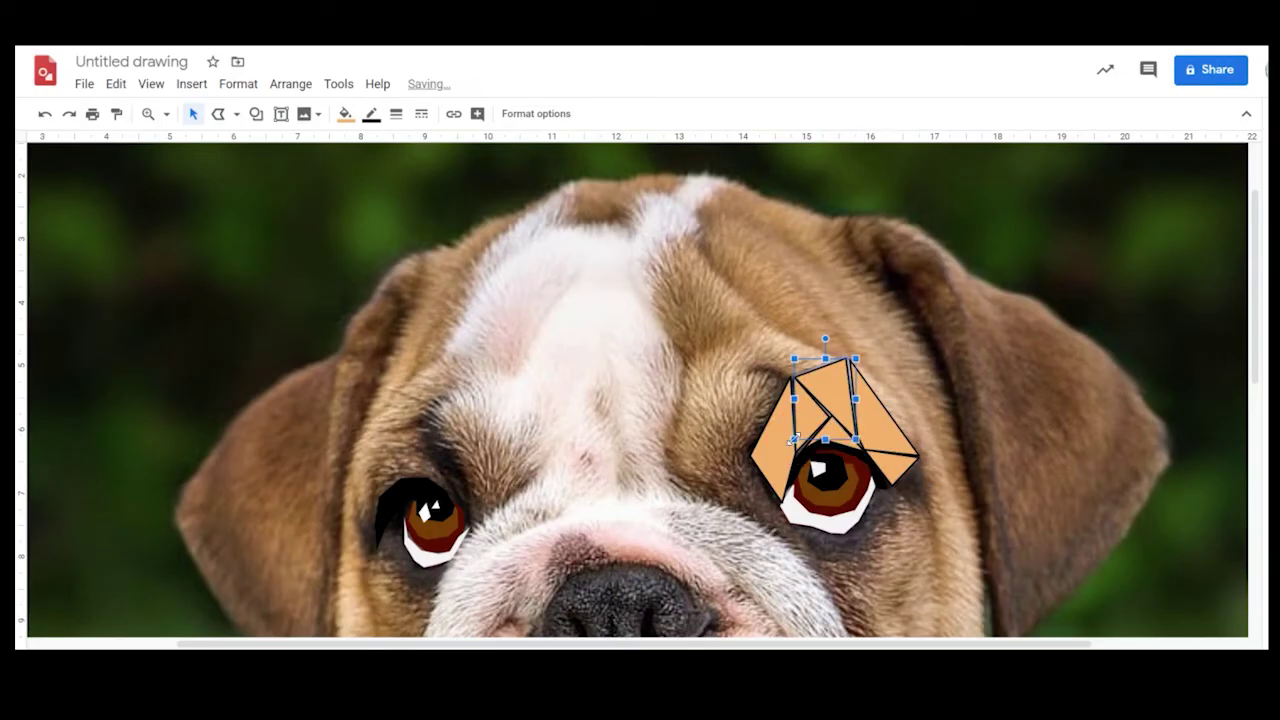
left_click(849, 410)
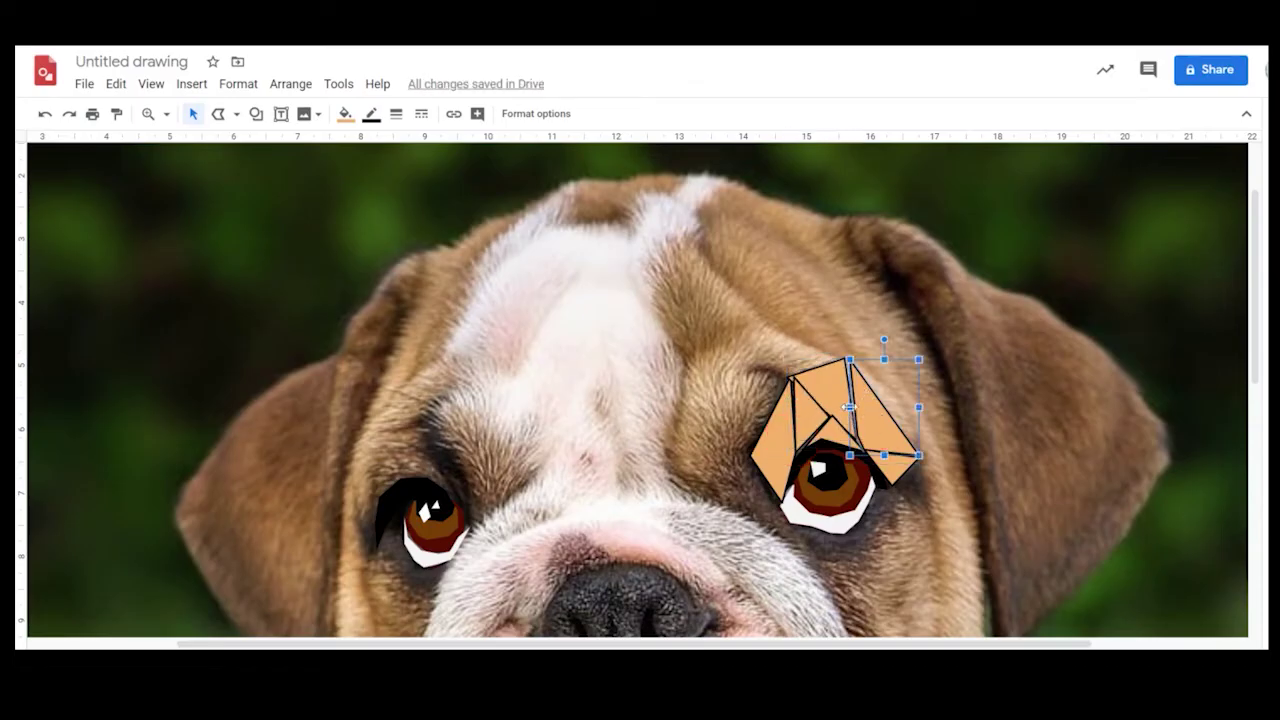
left_click_drag(849, 407, 842, 408)
left_click(950, 488)
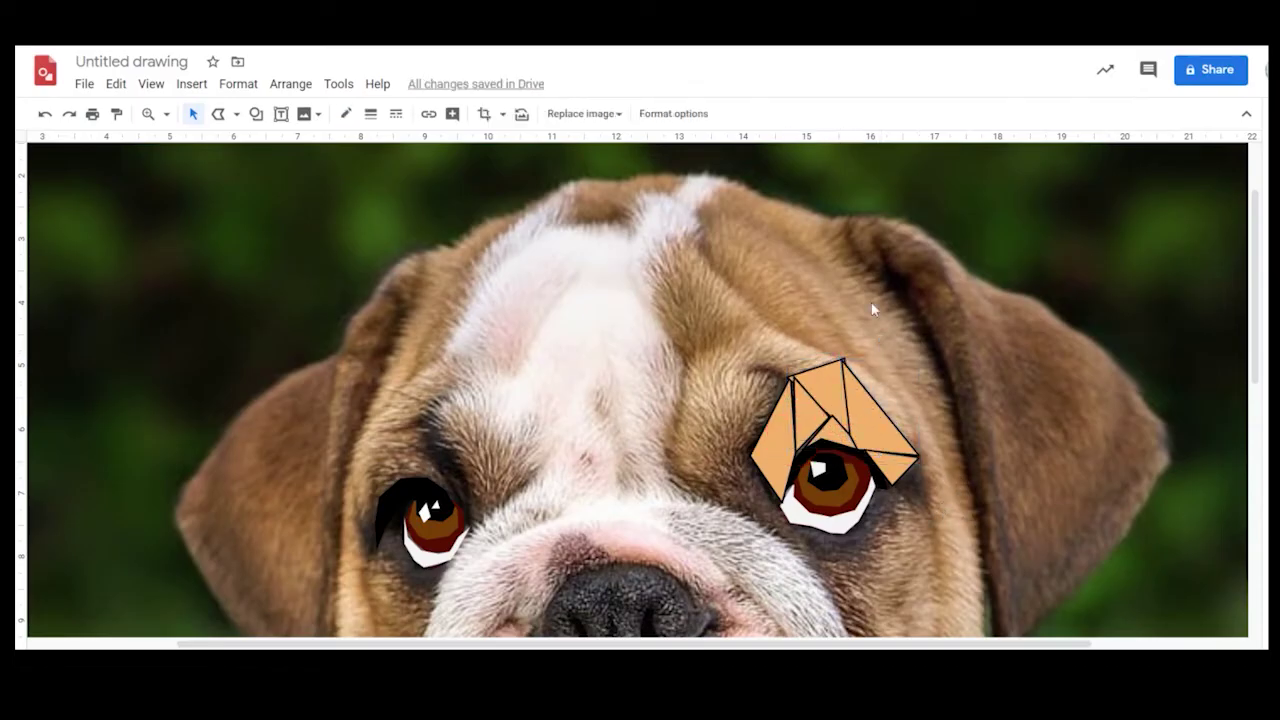
Step: Draw a triangular polyline patch beyond the eye's outer corner and fill it with dark orange-brown
scroll(1114, 372, "down", 3)
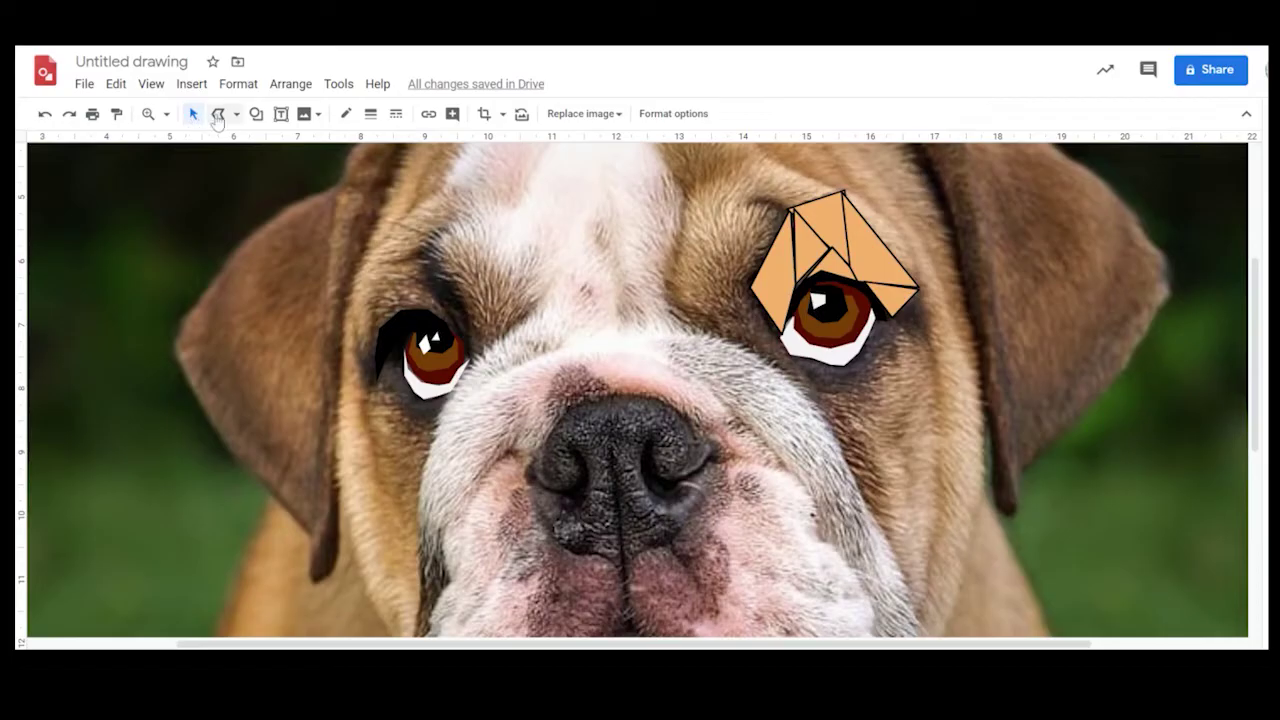
left_click(217, 115)
left_click_drag(889, 310, 934, 344)
left_click(922, 289)
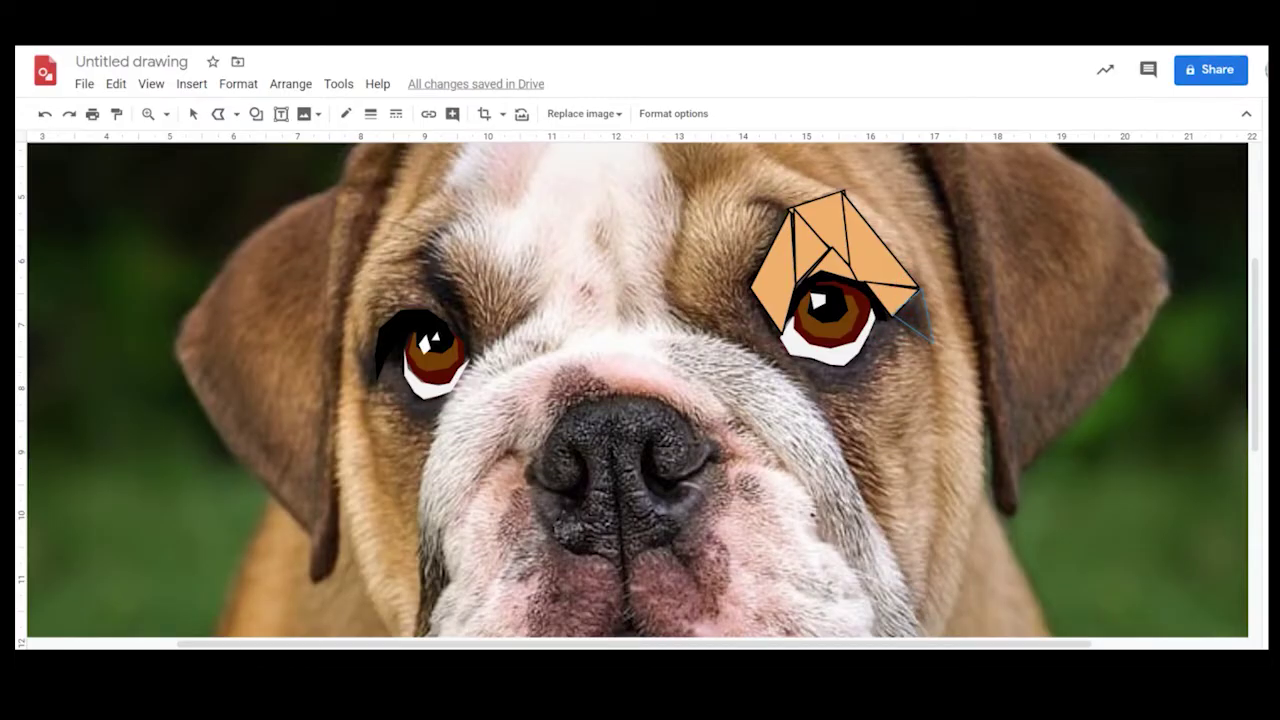
left_click(345, 113)
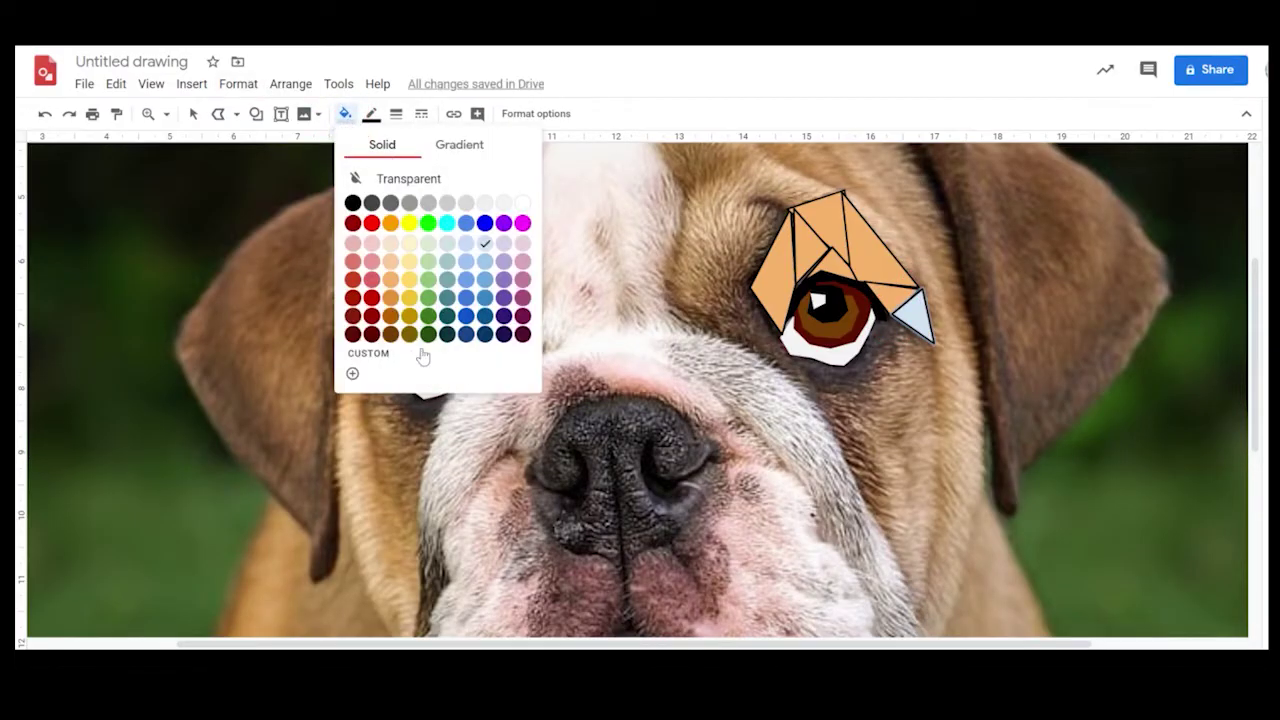
left_click(390, 317)
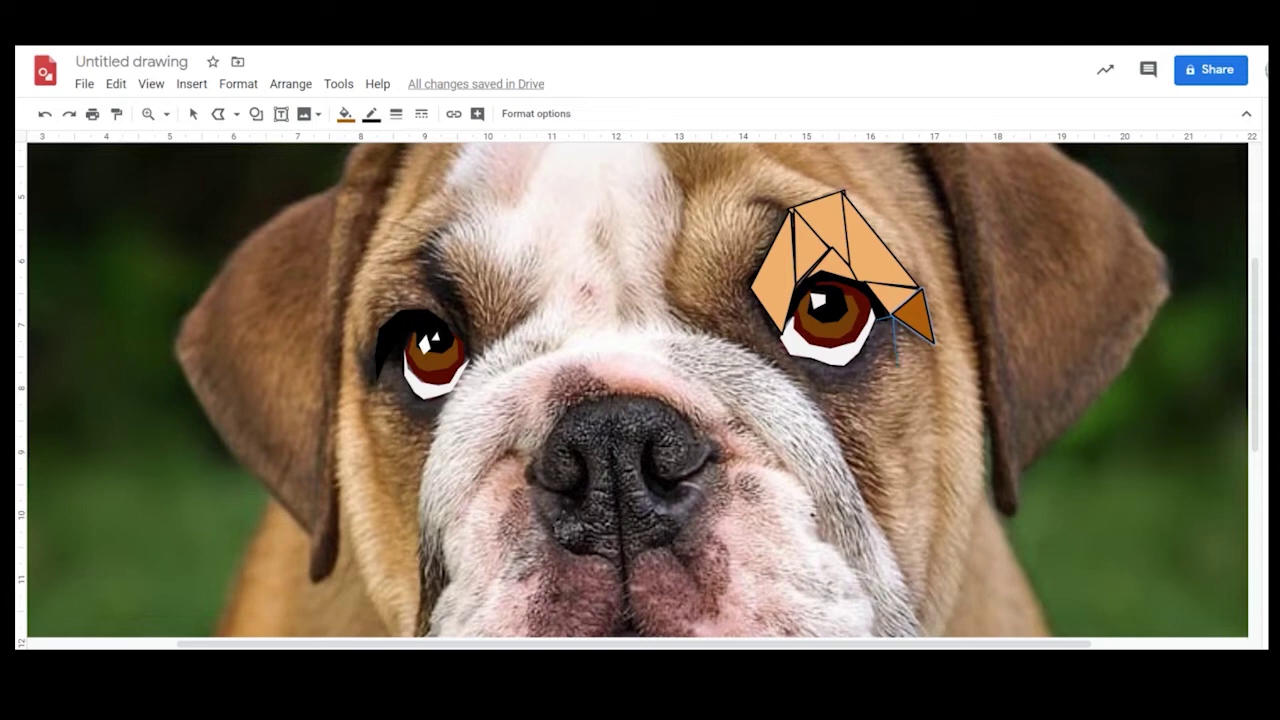
Step: Draw two small polyline patches along the outer lower rim of the eye, filled with the darkest orange-brown
left_click(872, 318)
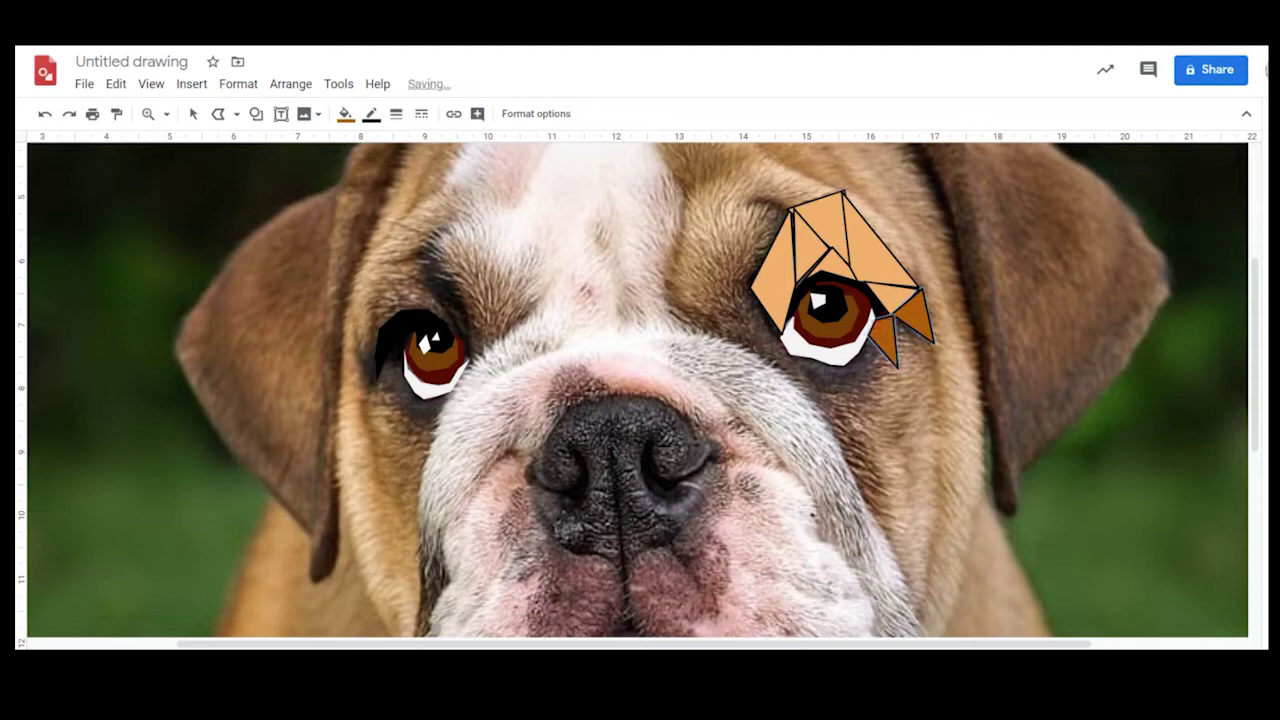
left_click(347, 114)
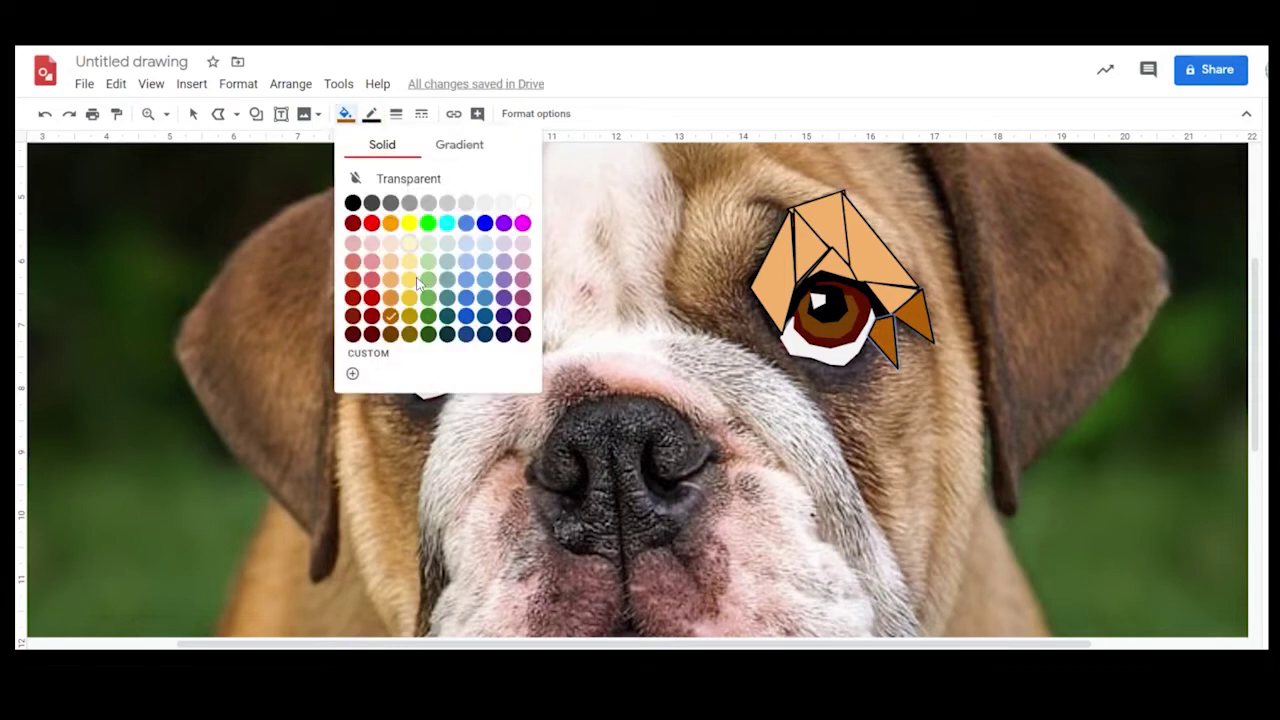
left_click(393, 338)
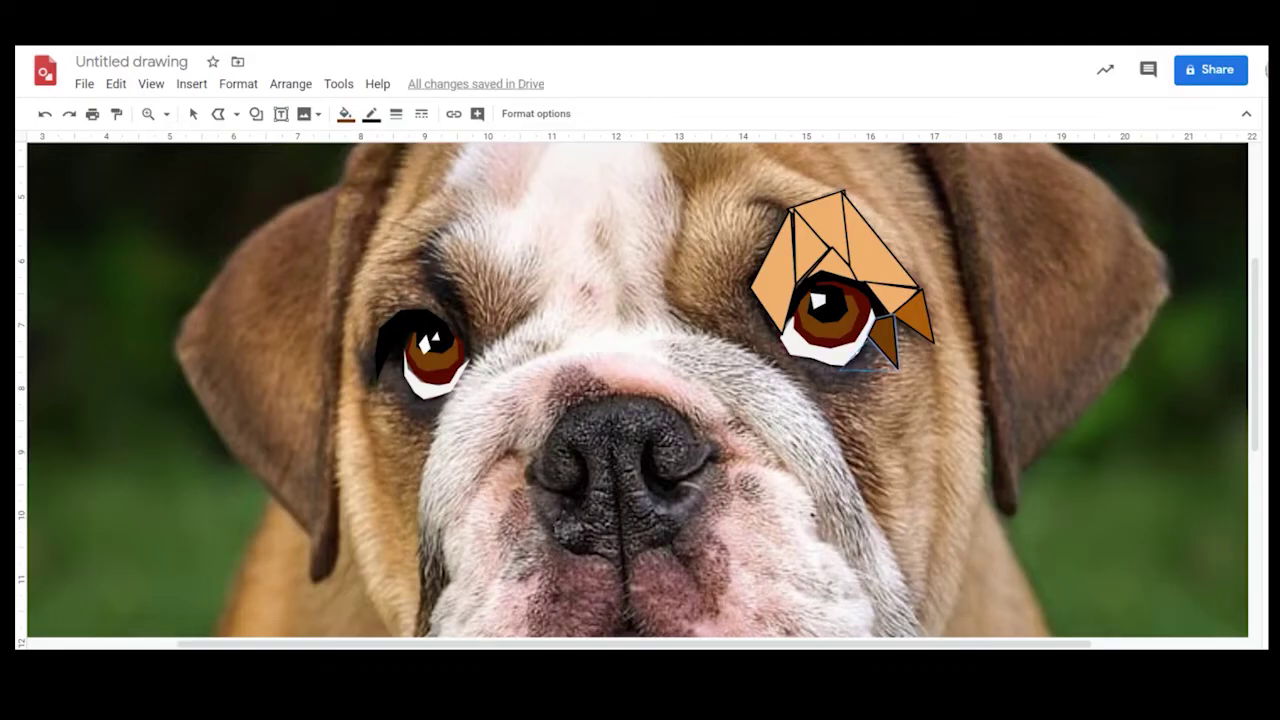
left_click(842, 370)
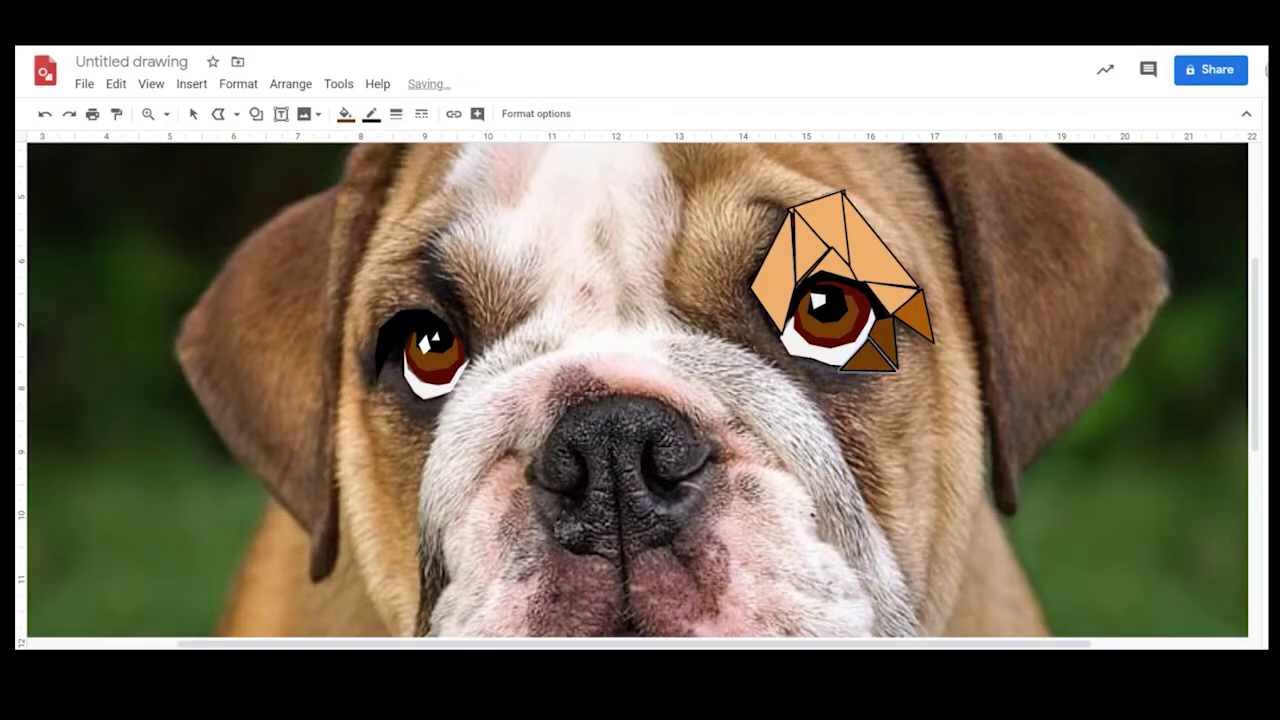
Step: Draw two dark brown patches, one beneath the eye's lower rim and one from its inner corner toward the muzzle
left_click(834, 413)
left_click(859, 380)
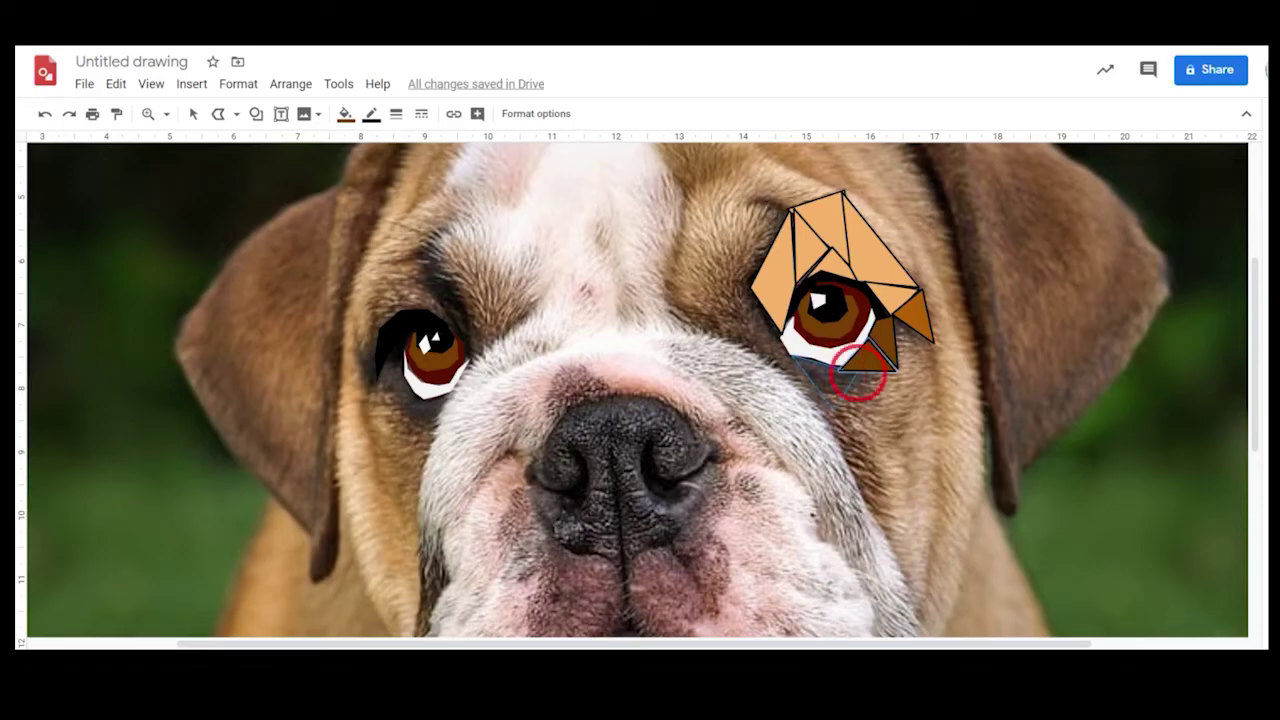
left_click(794, 357)
left_click(737, 287)
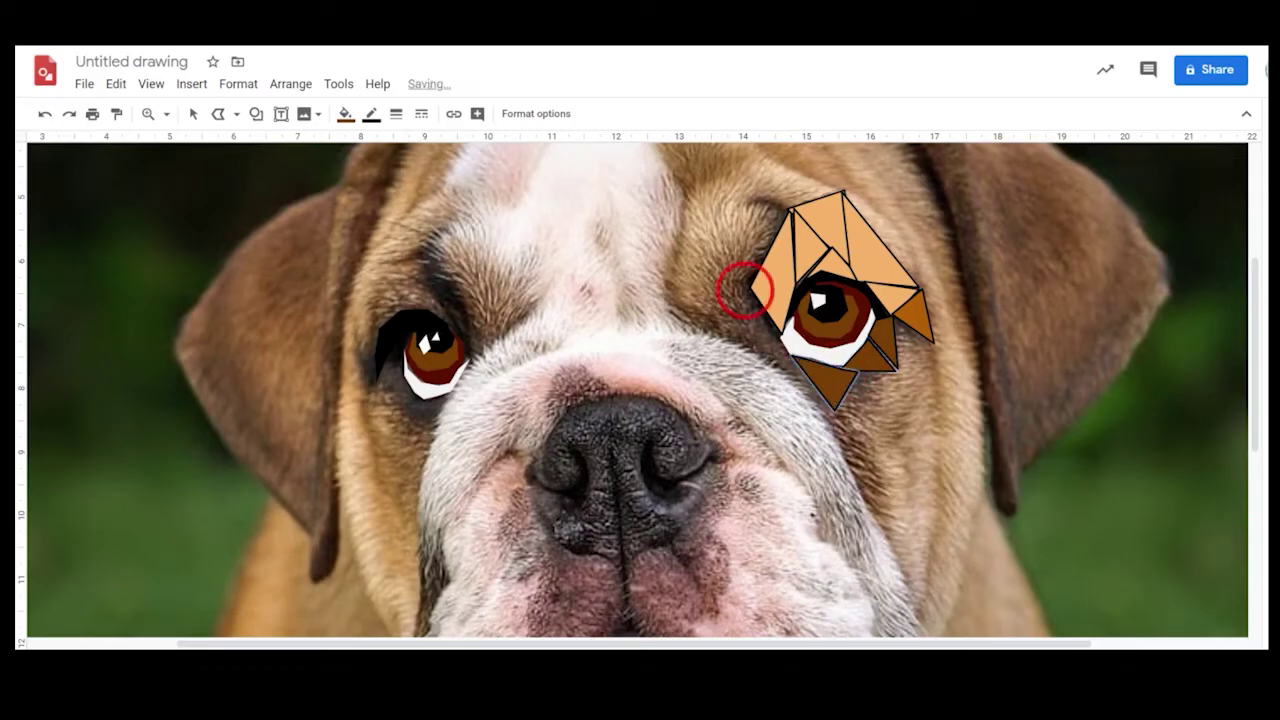
left_click(708, 332)
left_click(812, 390)
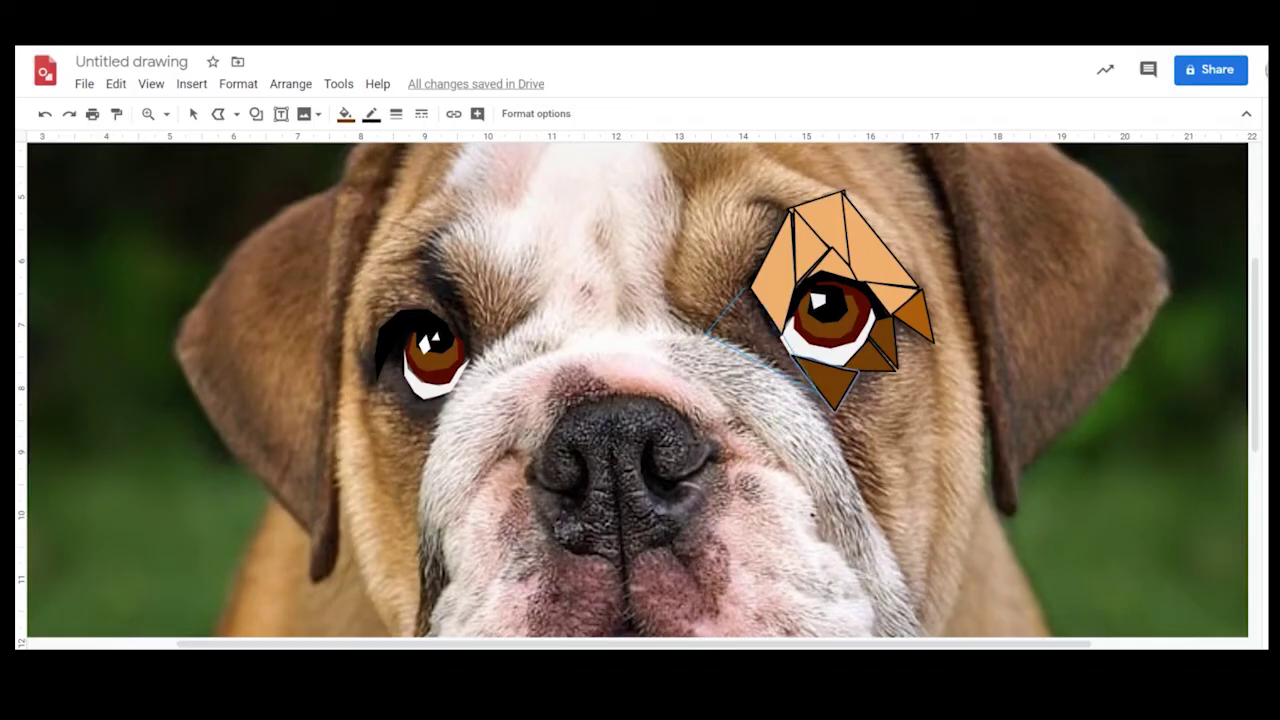
left_click(746, 289)
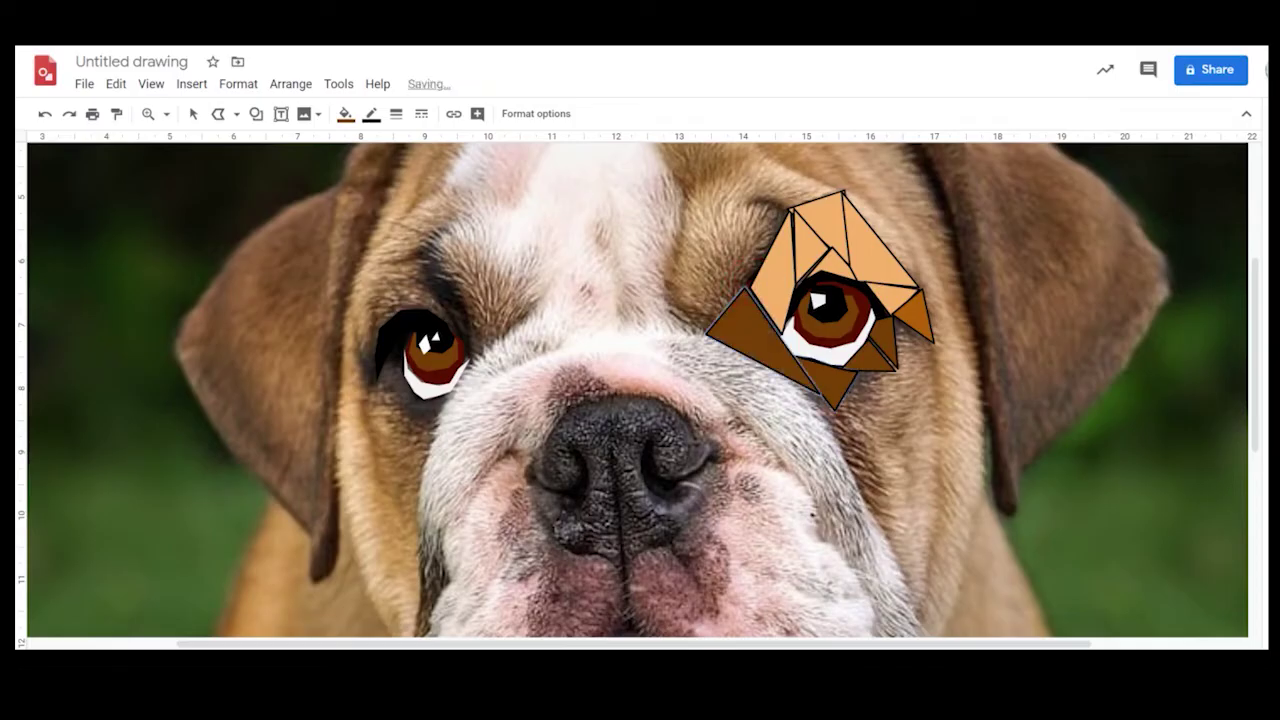
Step: Draw light orange polyline patches above the brow and down its inner side to the dark brown patch
scroll(640, 390, "up", 3)
left_click(345, 113)
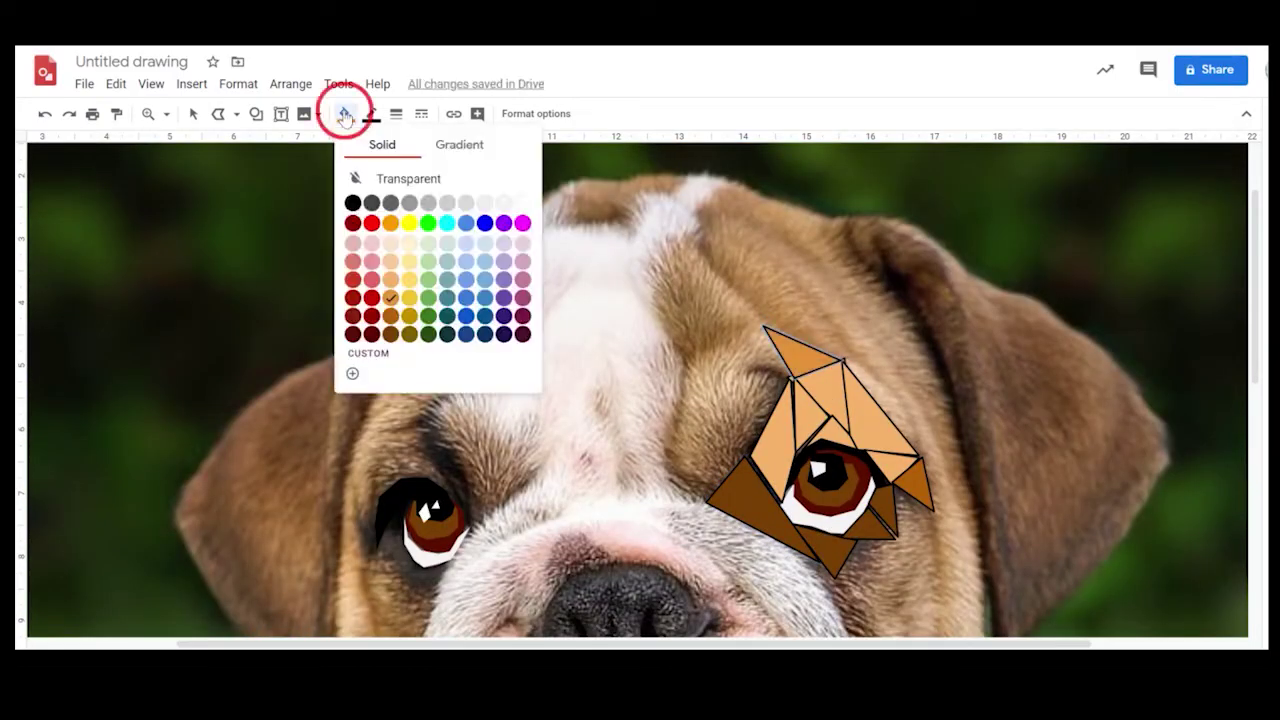
left_click(786, 371)
left_click(760, 322)
left_click(748, 468)
left_click(786, 371)
Step: Fill the inner brow patch with a darker orange and add orange patches between it and the muzzle
left_click(345, 113)
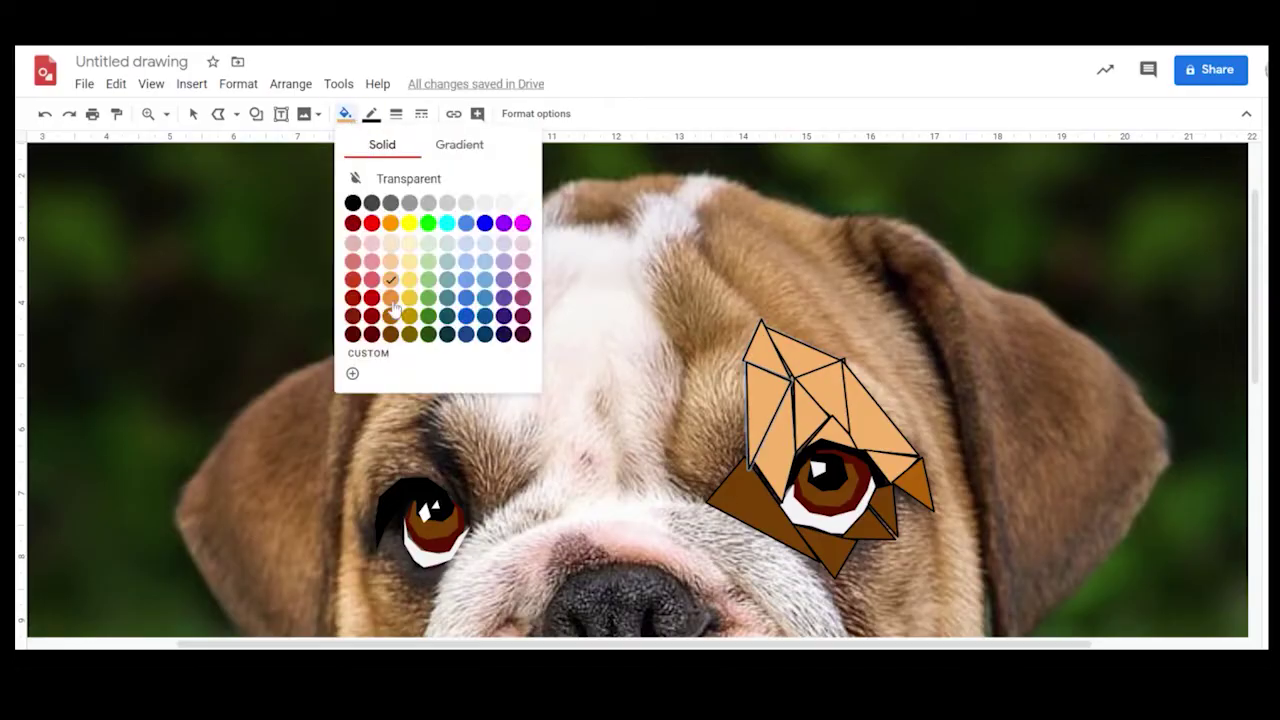
left_click(391, 298)
left_click(672, 463)
left_click(748, 462)
left_click(712, 500)
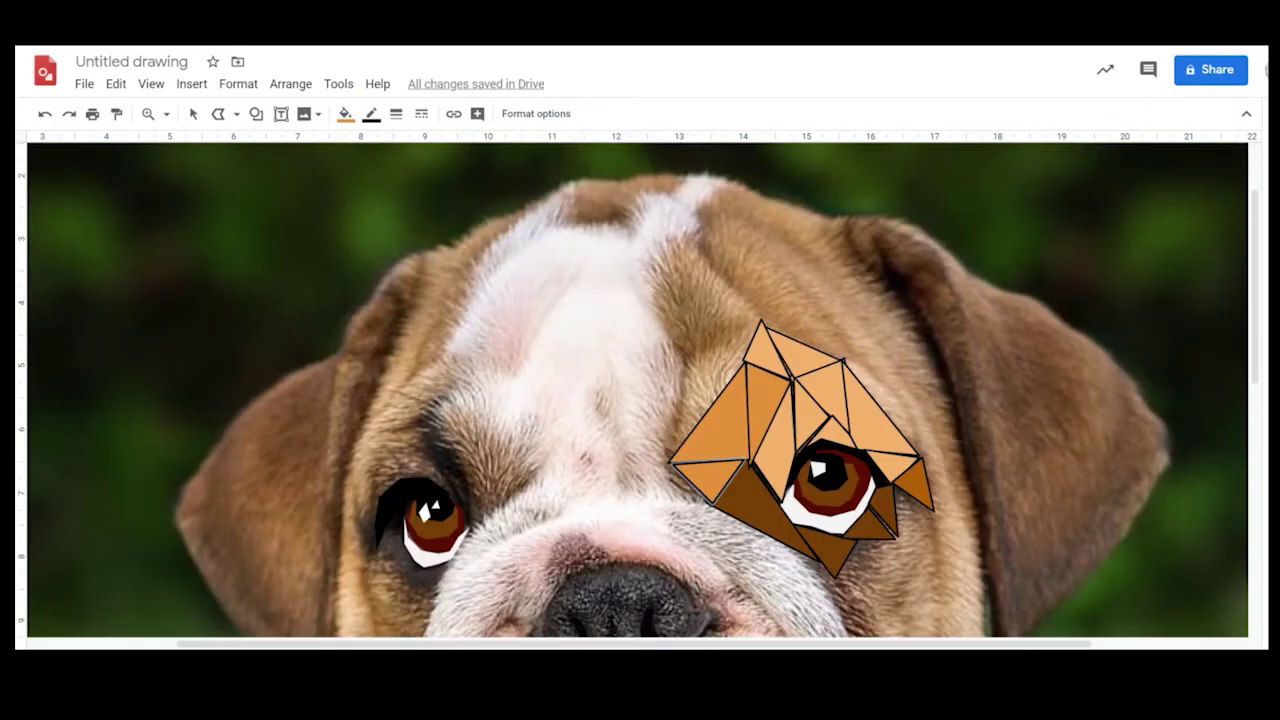
Step: Trace light orange patches beside the white blaze, from the inner brow up onto the forehead
left_click(752, 345)
left_click(345, 113)
left_click(391, 277)
left_click(668, 252)
left_click(760, 322)
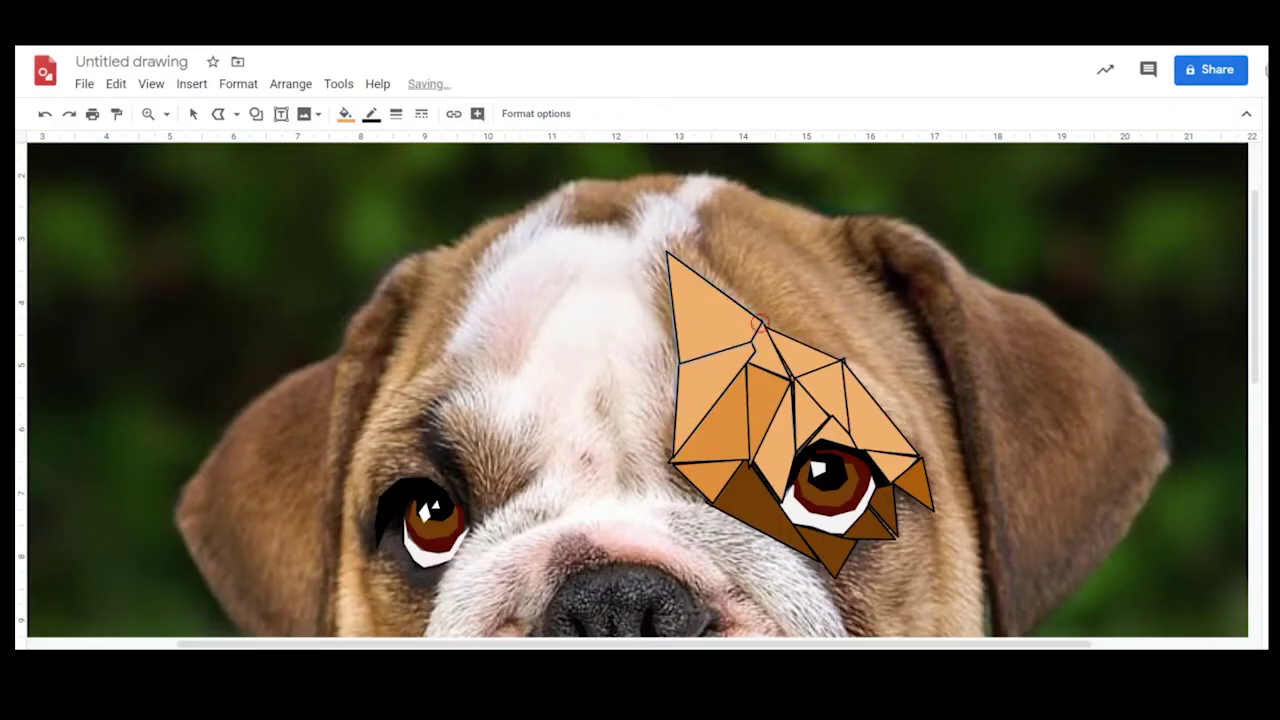
Step: Draw darker orange patches across the upper forehead, from the blaze's edge down toward the outer brow
left_click(868, 352)
left_click(711, 225)
left_click(668, 252)
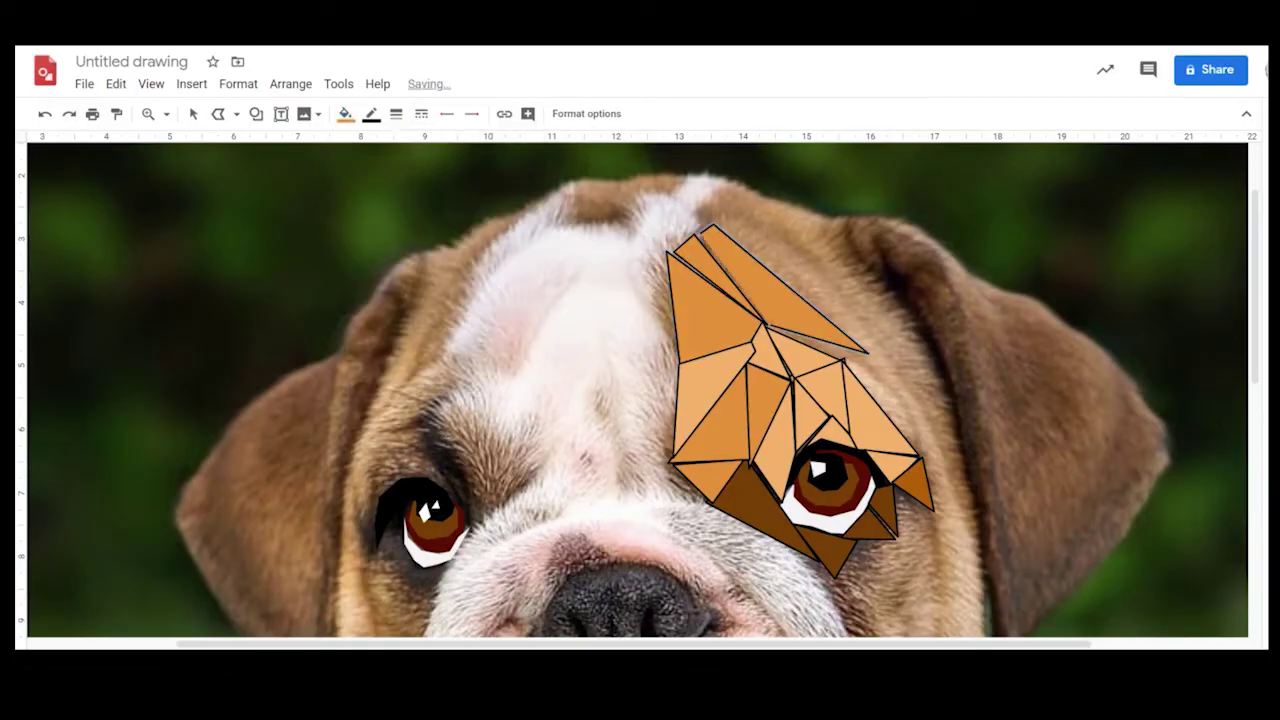
Step: Pull in the outer corner of the upper forehead patch and add a darker orange polyline patch beneath it
left_click(693, 233)
left_click(712, 224)
left_click(770, 325)
left_click(868, 352)
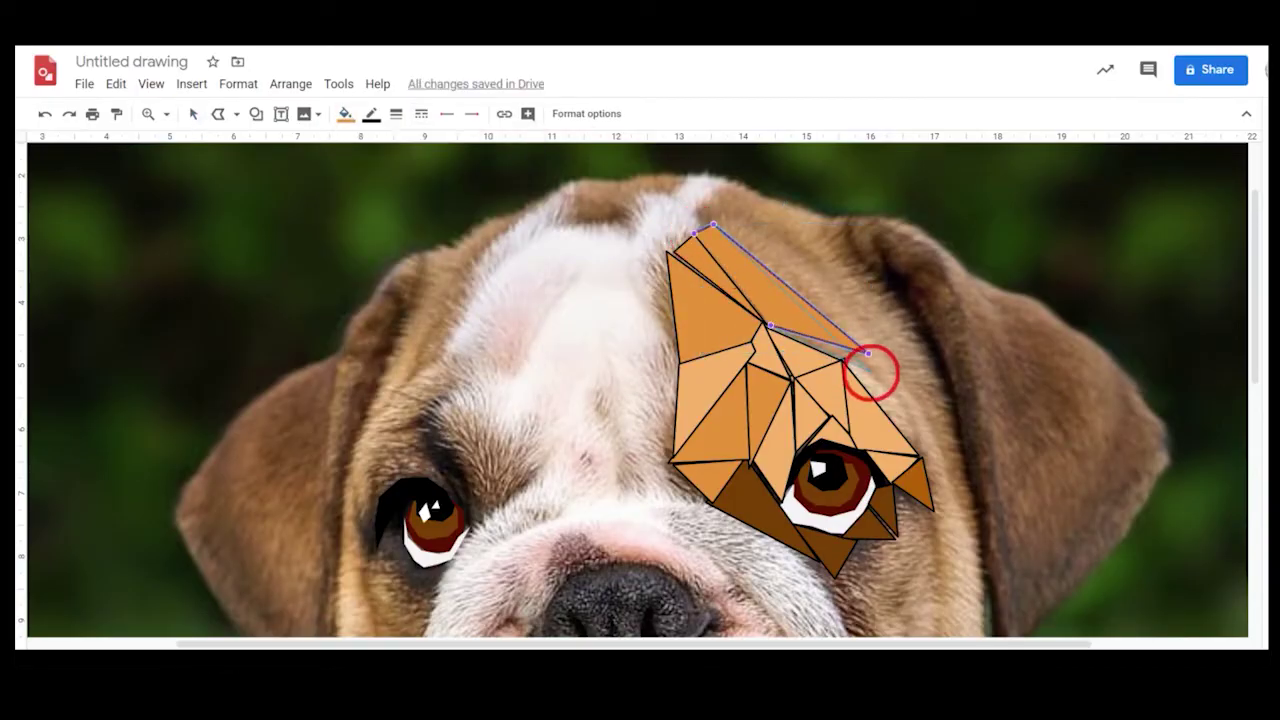
left_click(868, 352)
left_click(218, 113)
left_click(846, 309)
scroll(846, 309, "down", 3)
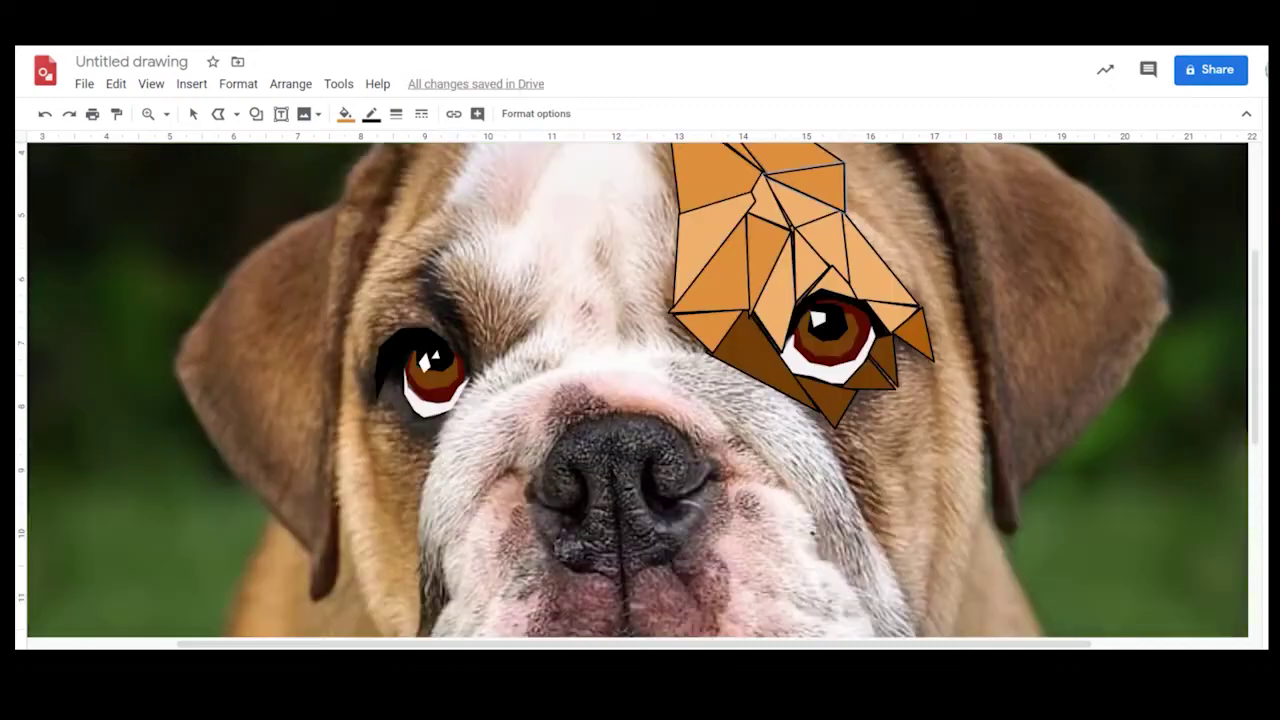
Step: Draw light orange polyline patches over the top of the forehead and from the outer brow to the ear's edge
scroll(633, 390, "up", 3)
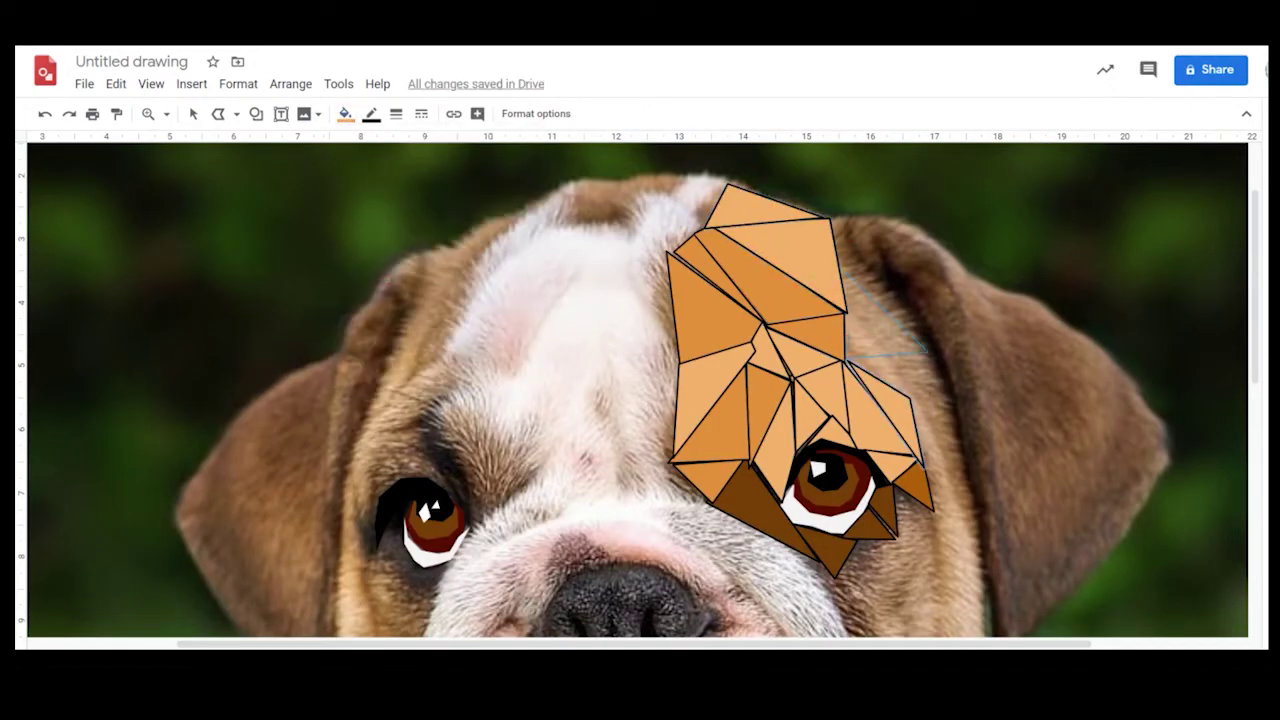
scroll(633, 390, "down", 2)
scroll(633, 390, "up", 4)
left_click(934, 434)
Step: Trace the upper fold of the ear beside the forehead with polyline patches filled in dark orange
left_click(345, 113)
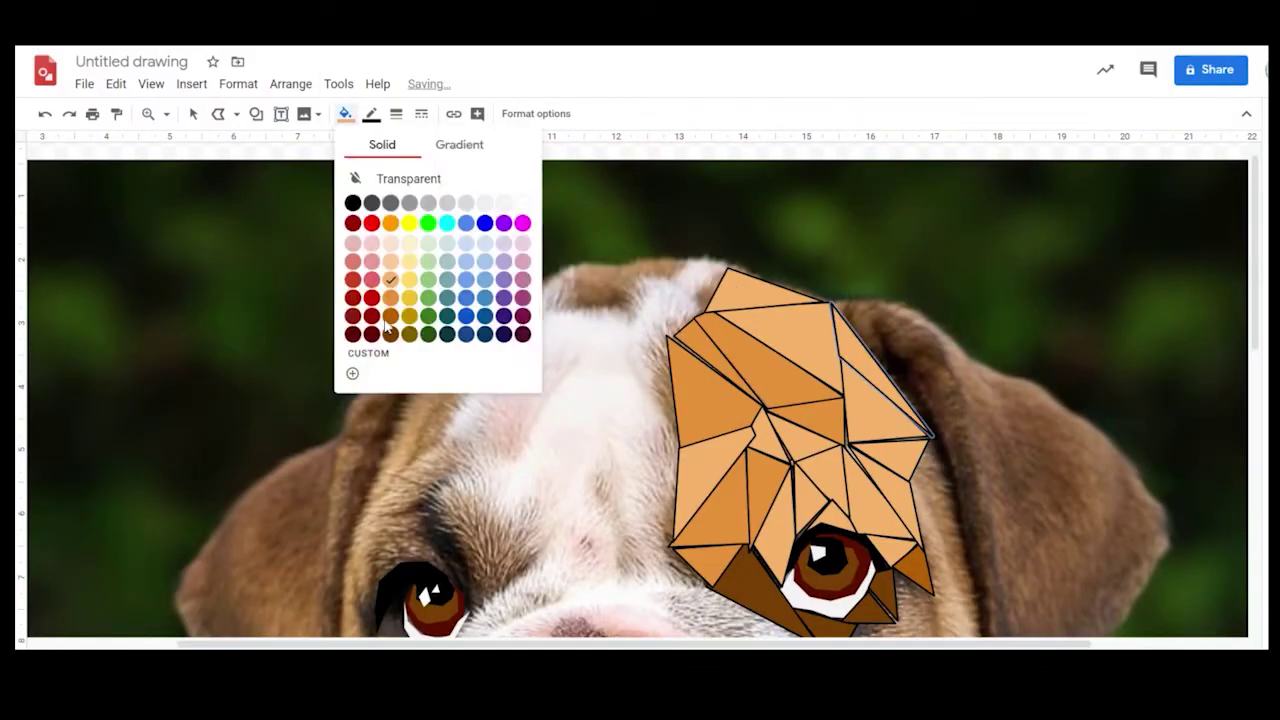
left_click(390, 316)
scroll(889, 334, "down", 3)
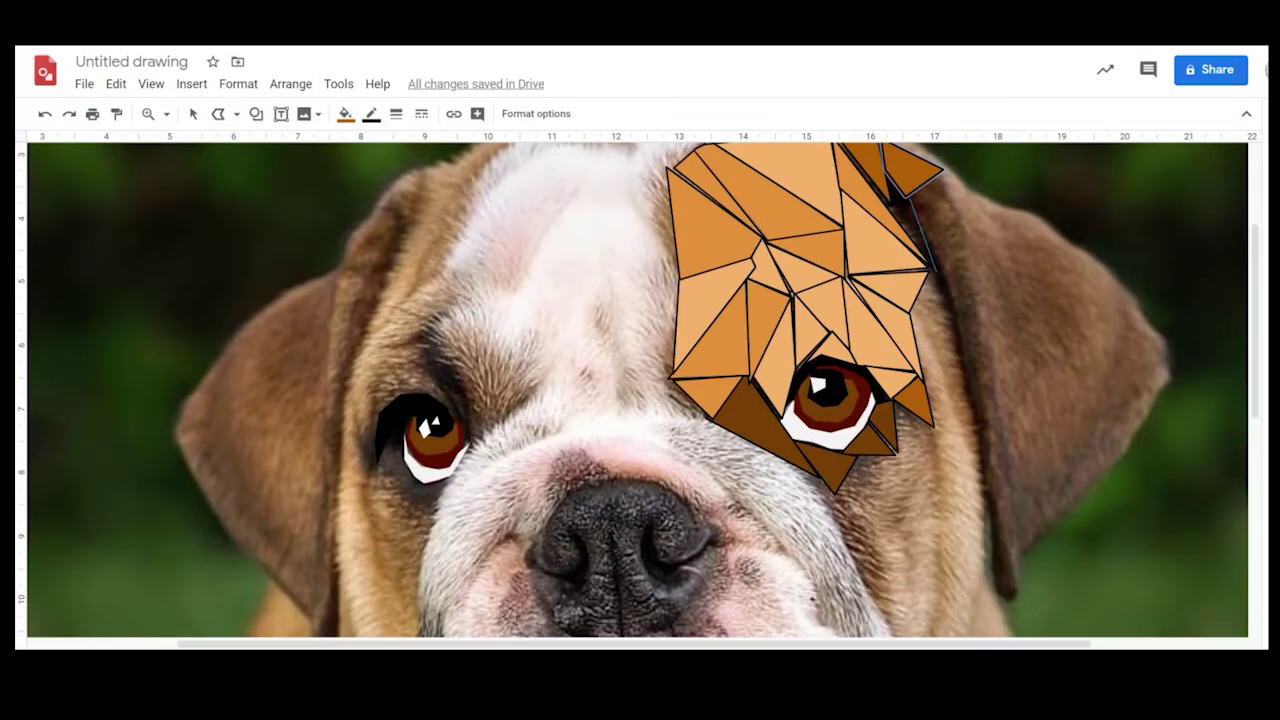
Step: Draw a dark brown sliver beside the forehead and a long dark brown strip down the ear's inner edge
left_click(941, 173)
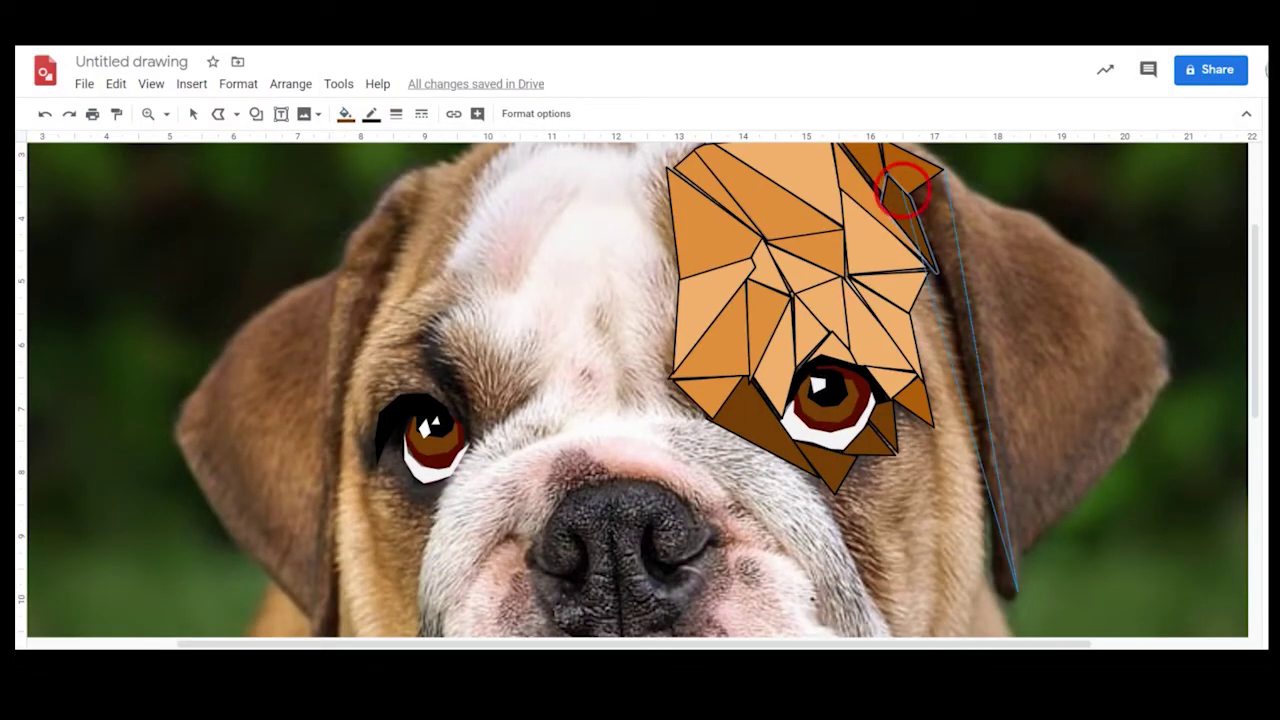
double_click(1015, 592)
scroll(1251, 366, "up", 3)
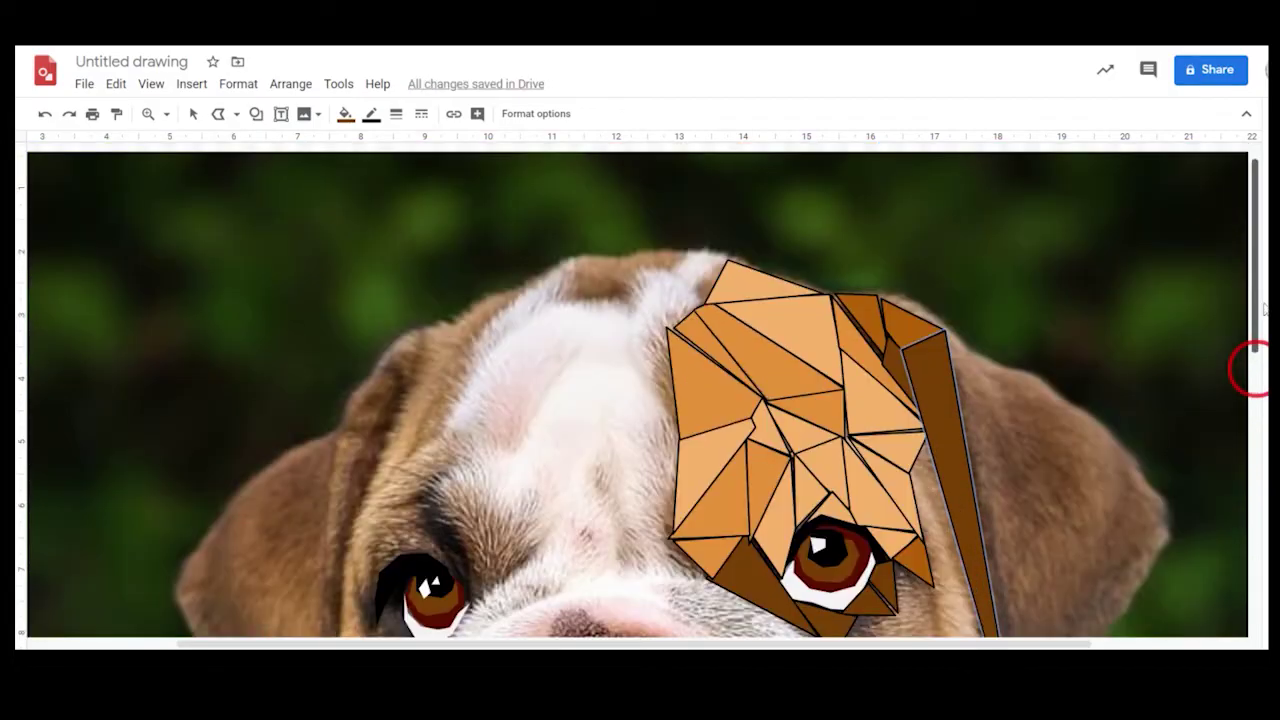
Step: Trace the main ear flap from its upper fold to its outer and lower tips and fill it with dark orange
scroll(1248, 296, "down", 3)
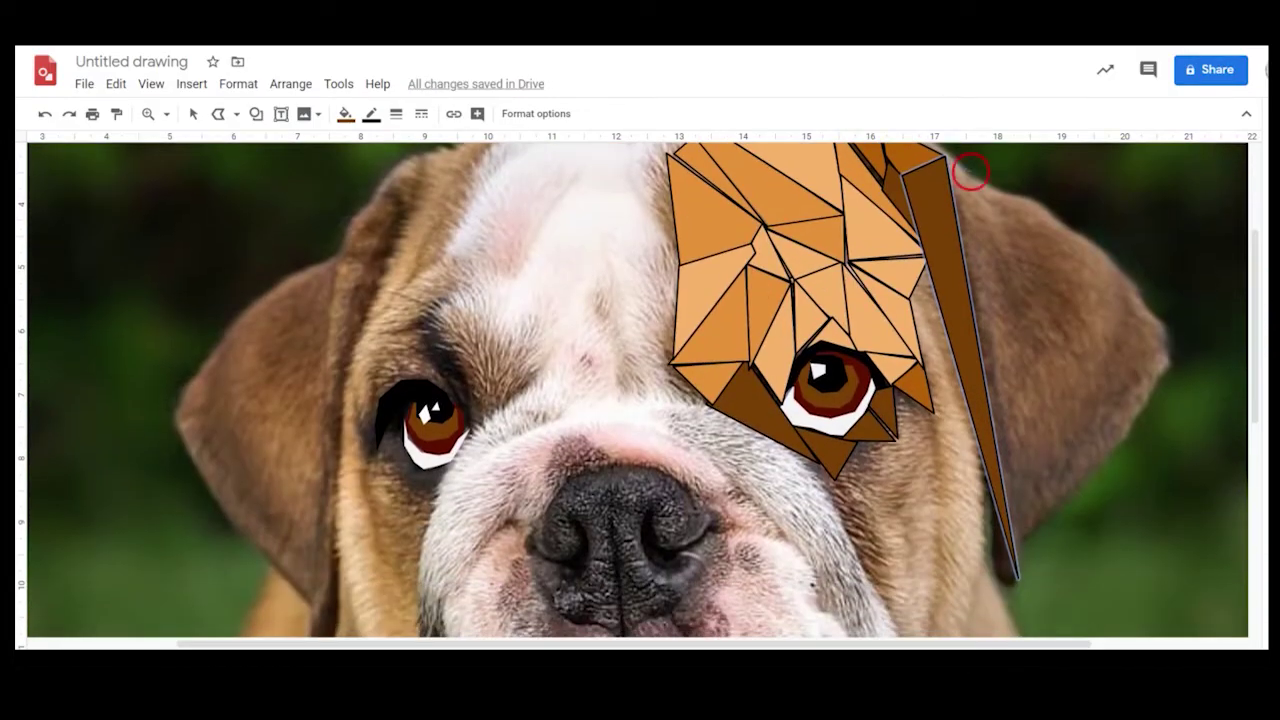
left_click(970, 172)
double_click(1020, 577)
left_click(345, 113)
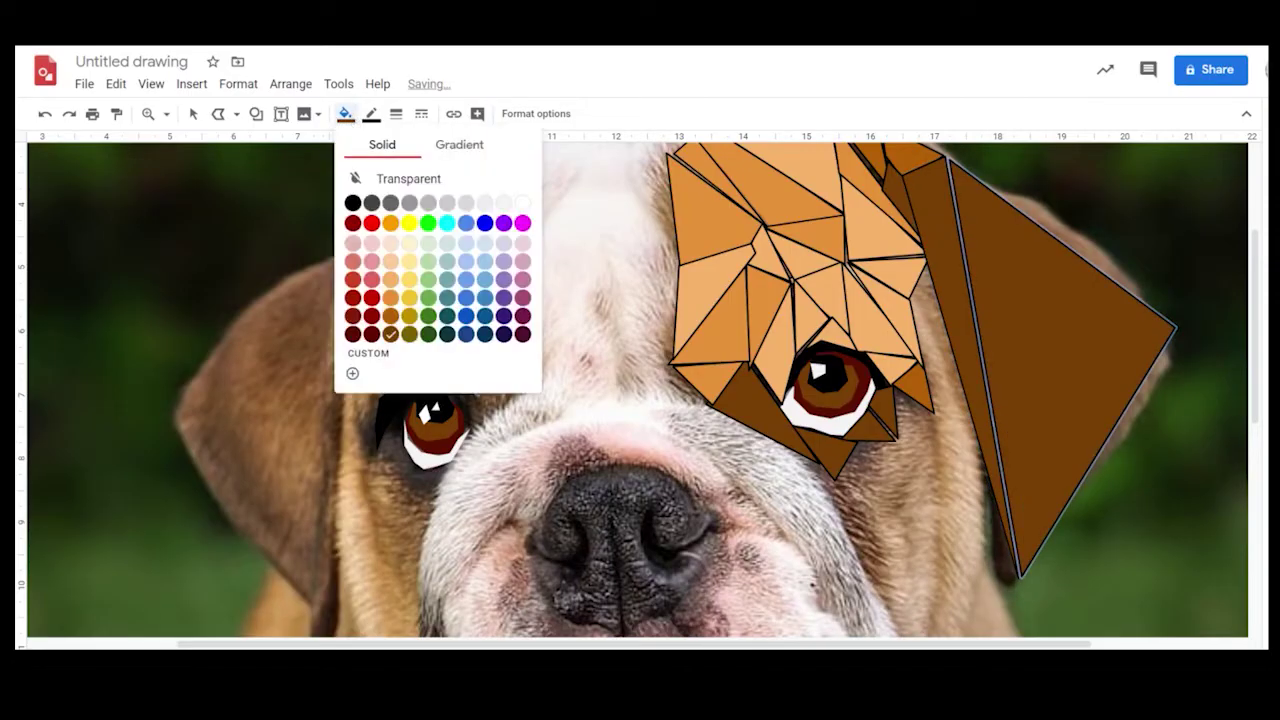
left_click(390, 320)
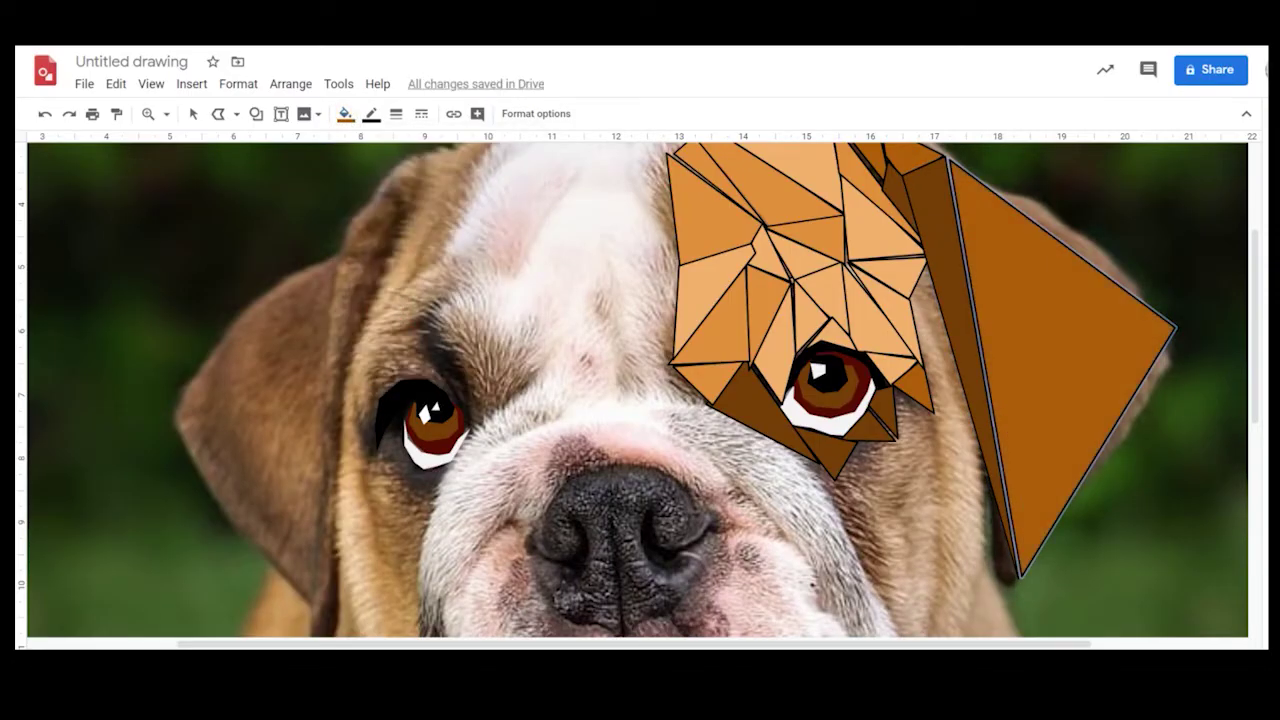
Step: Divide the upper and middle part of the ear flap with triangular dark orange polyline patches
key("ctrl+alt+minus")
key("ctrl+alt+plus")
key("Escape")
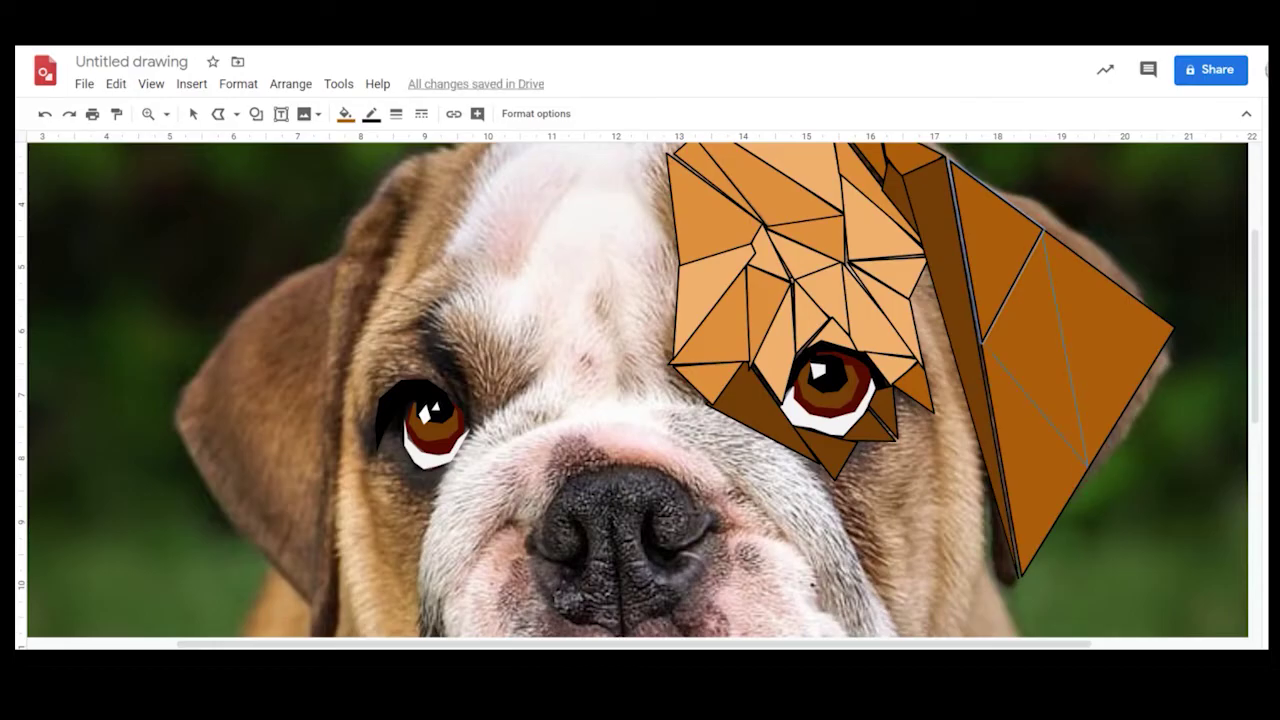
key("Escape")
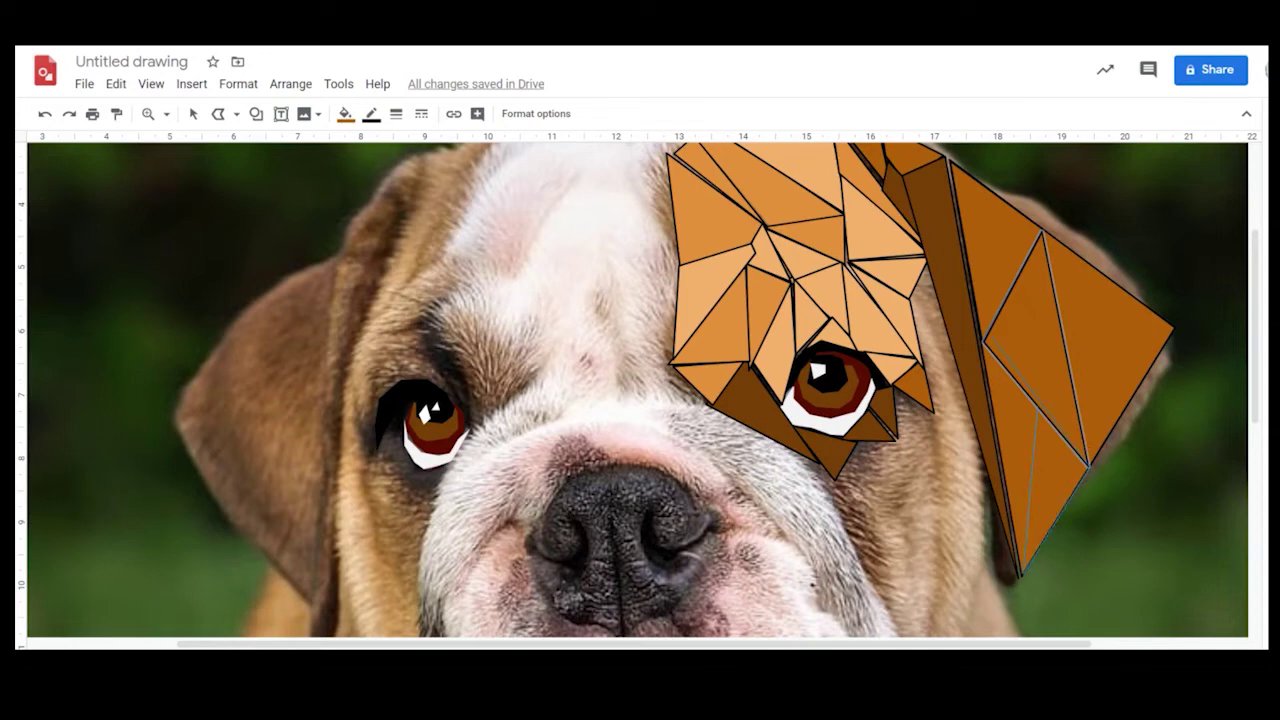
Step: Draw a narrow dark orange triangle on the lower part of the ear flap, ending at its lower tip
left_click(1044, 417)
left_click(1041, 409)
left_click(1040, 408)
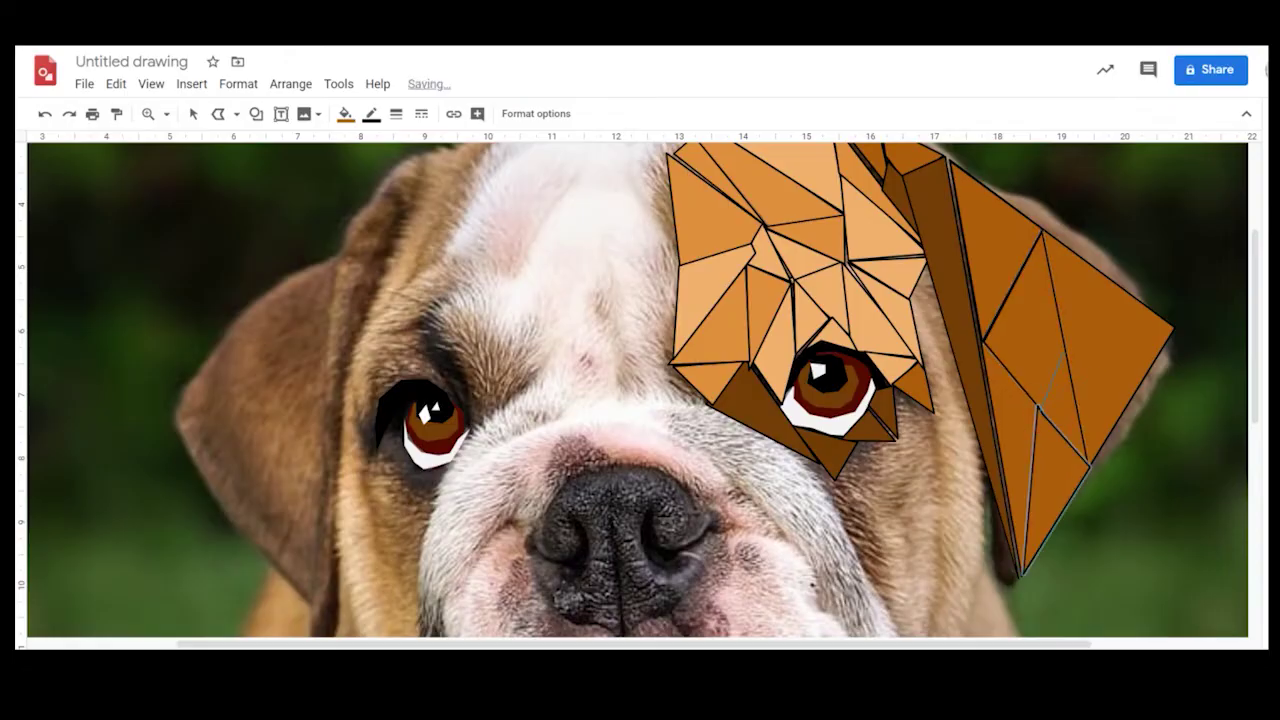
Step: Draw a dark orange polyline triangle at the outer tip of the ear flap
left_click(217, 114)
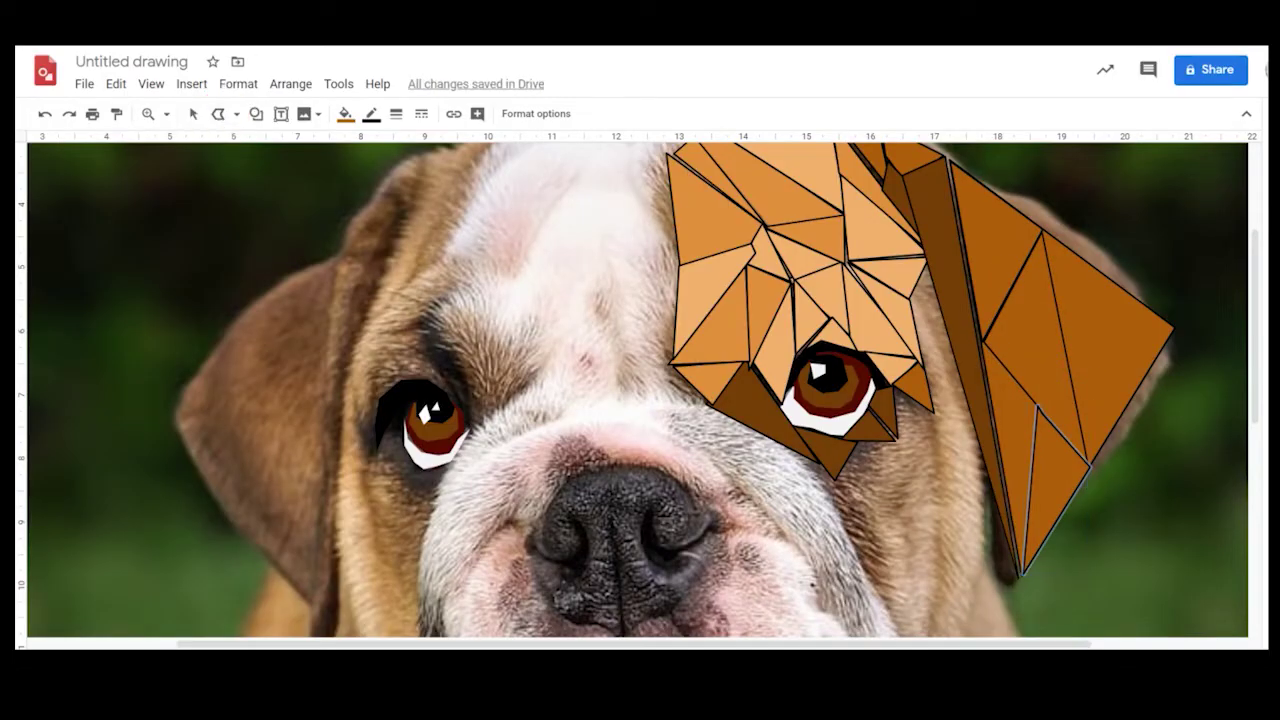
left_click_drag(1078, 278, 1168, 328)
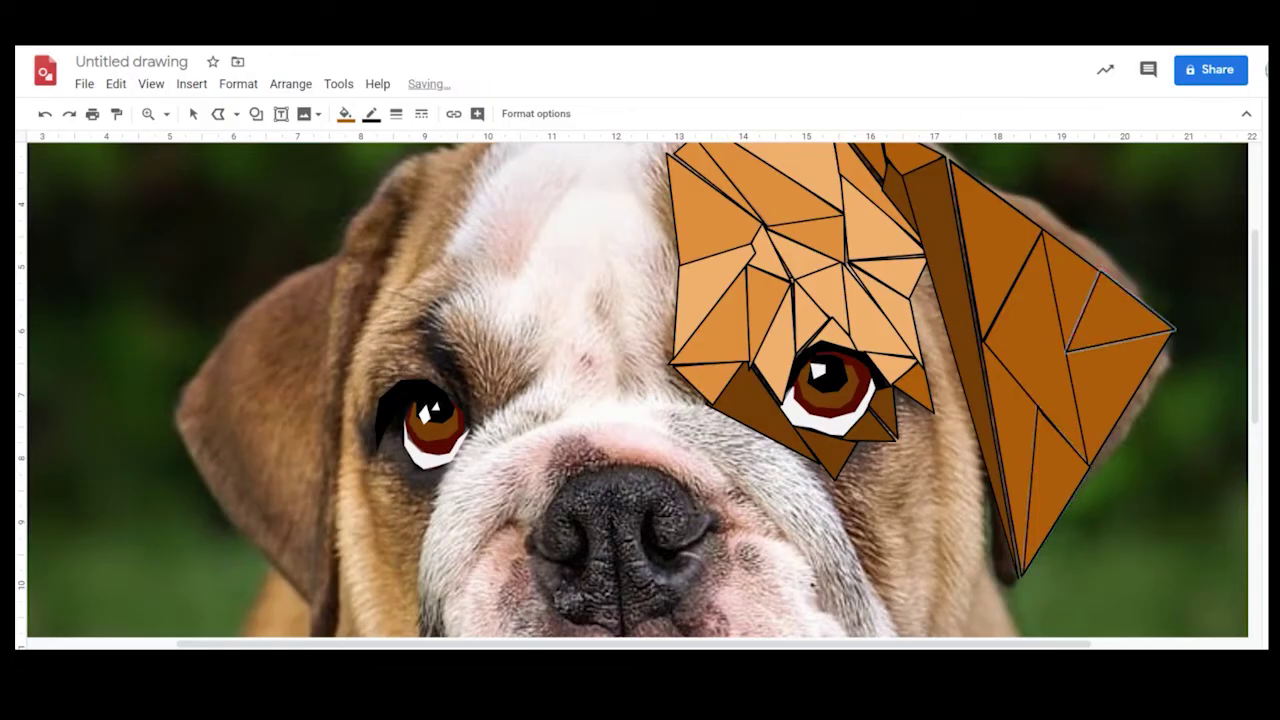
key("ctrl+alt+minus")
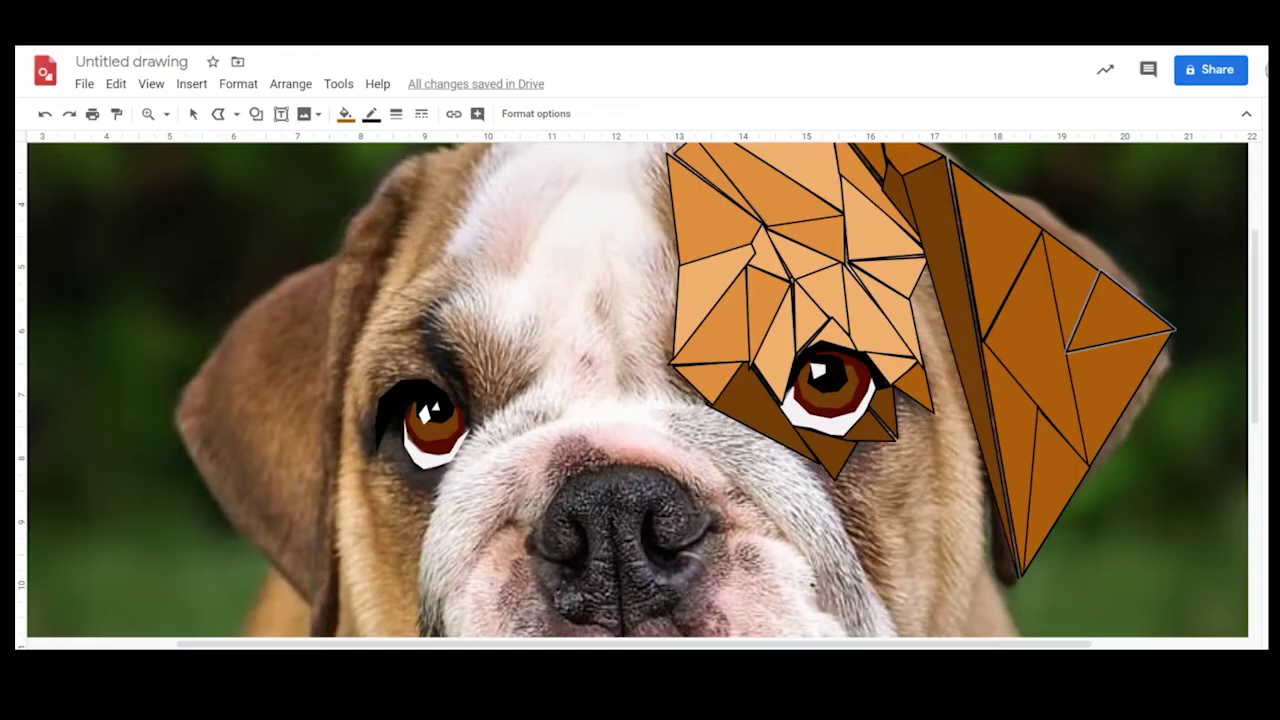
scroll(640, 390, "down", 2)
scroll(640, 390, "up", 2)
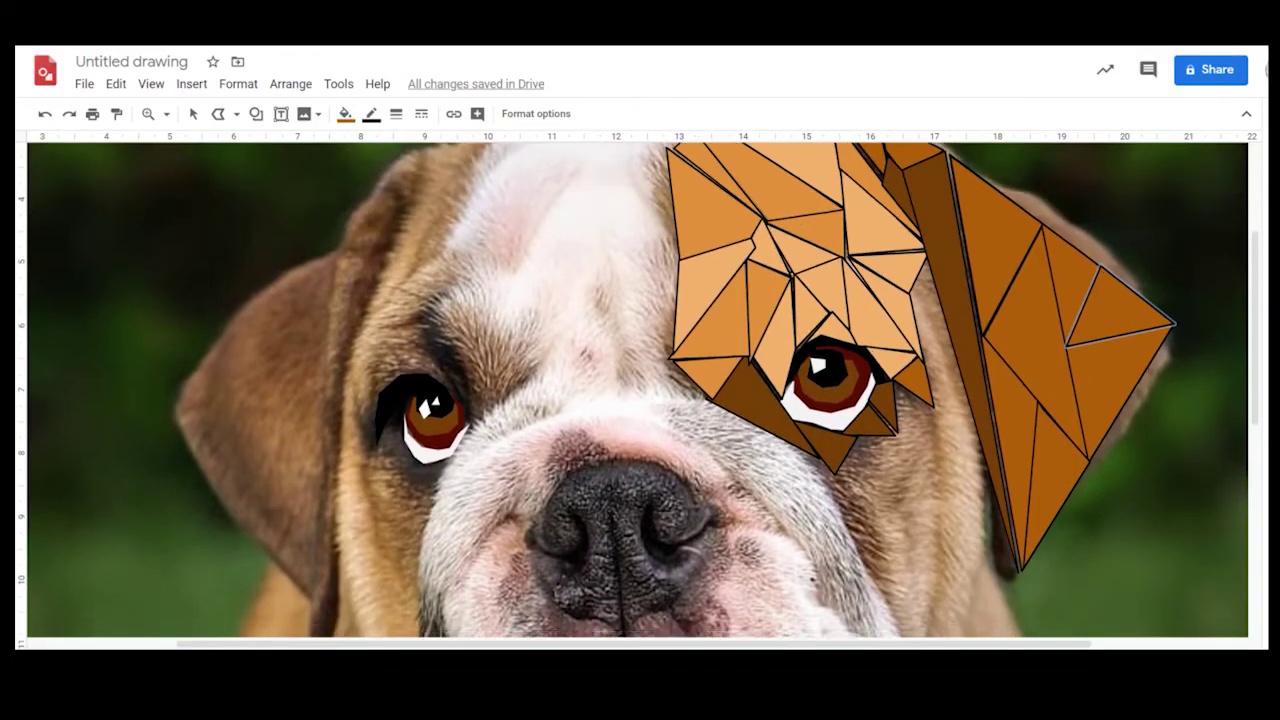
Step: Start another polyline patch along the outer edge of the ear flap
scroll(640, 390, "down", 2)
left_click(345, 113)
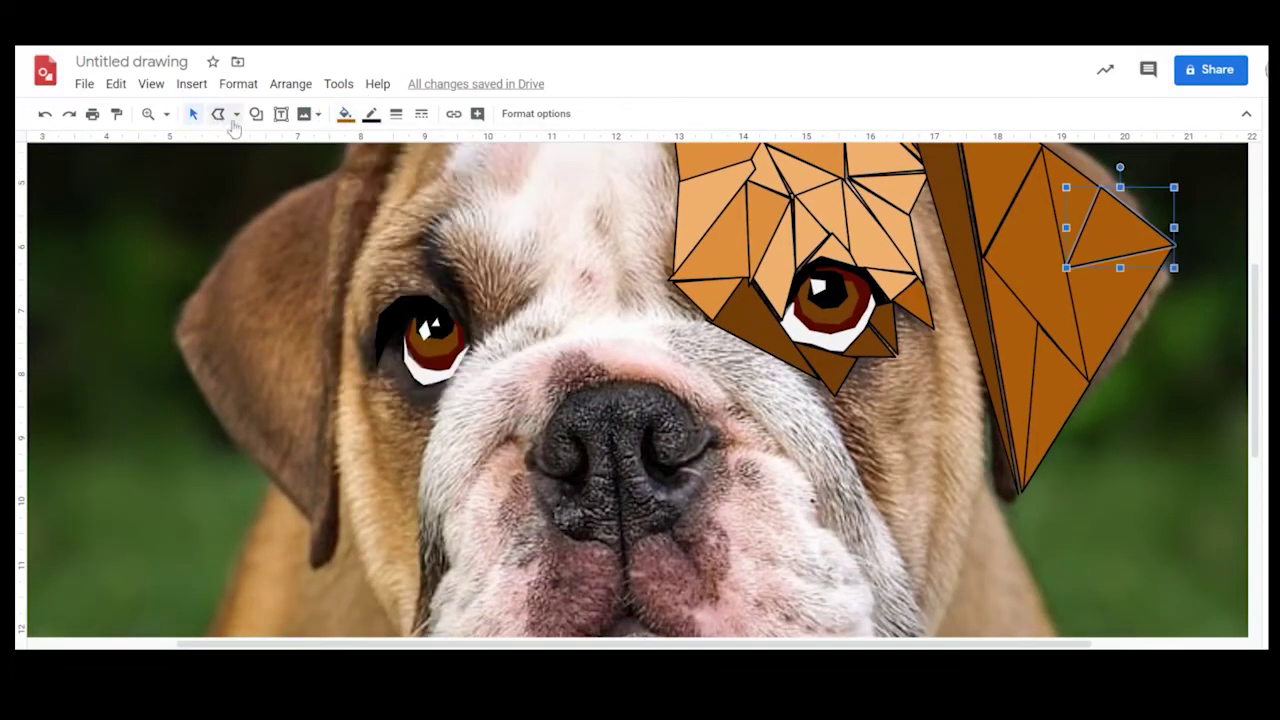
left_click(222, 116)
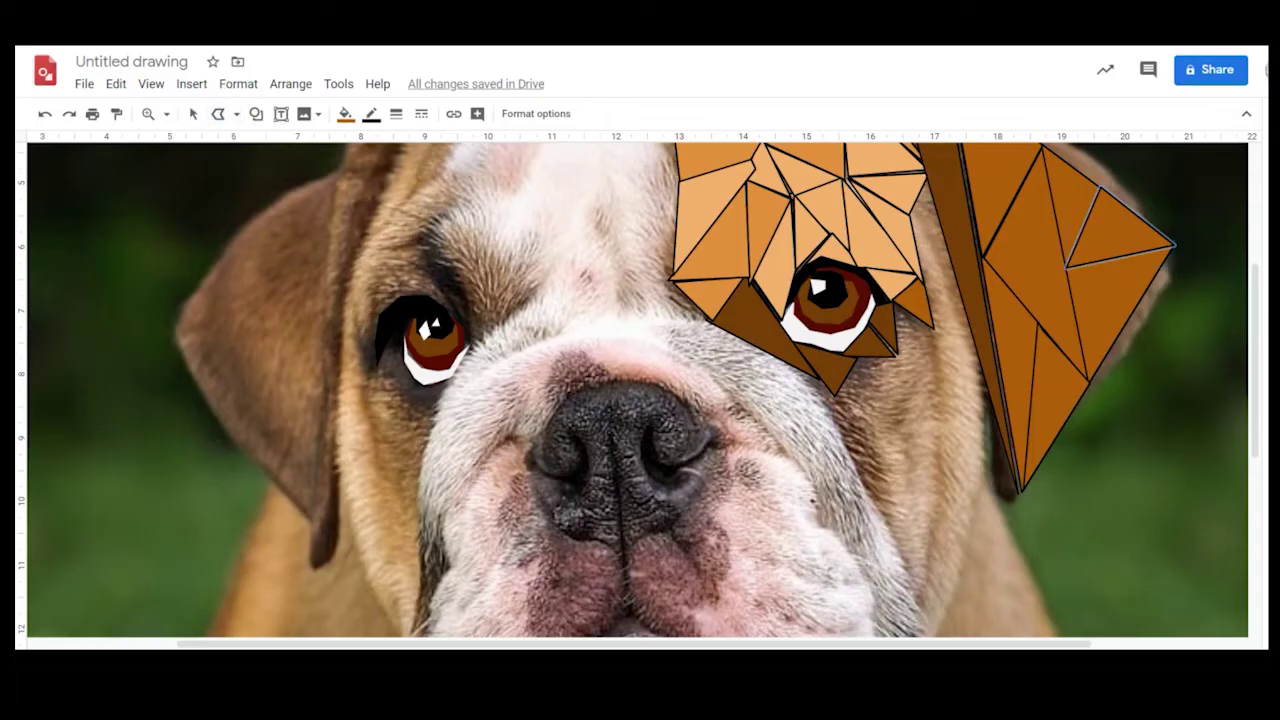